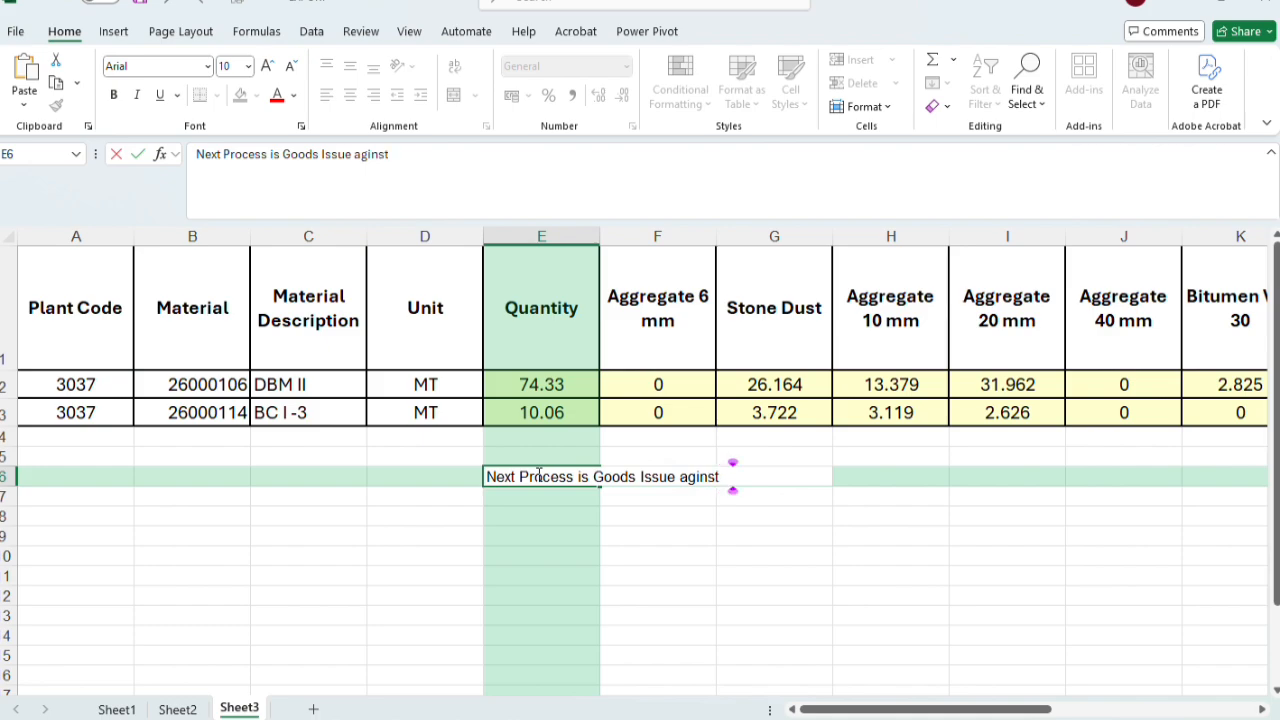
Complete the note in cell E6 so it reads "Next Process is Goods Issue aginst Production order."
key(BackSpace)
text(duction order.)
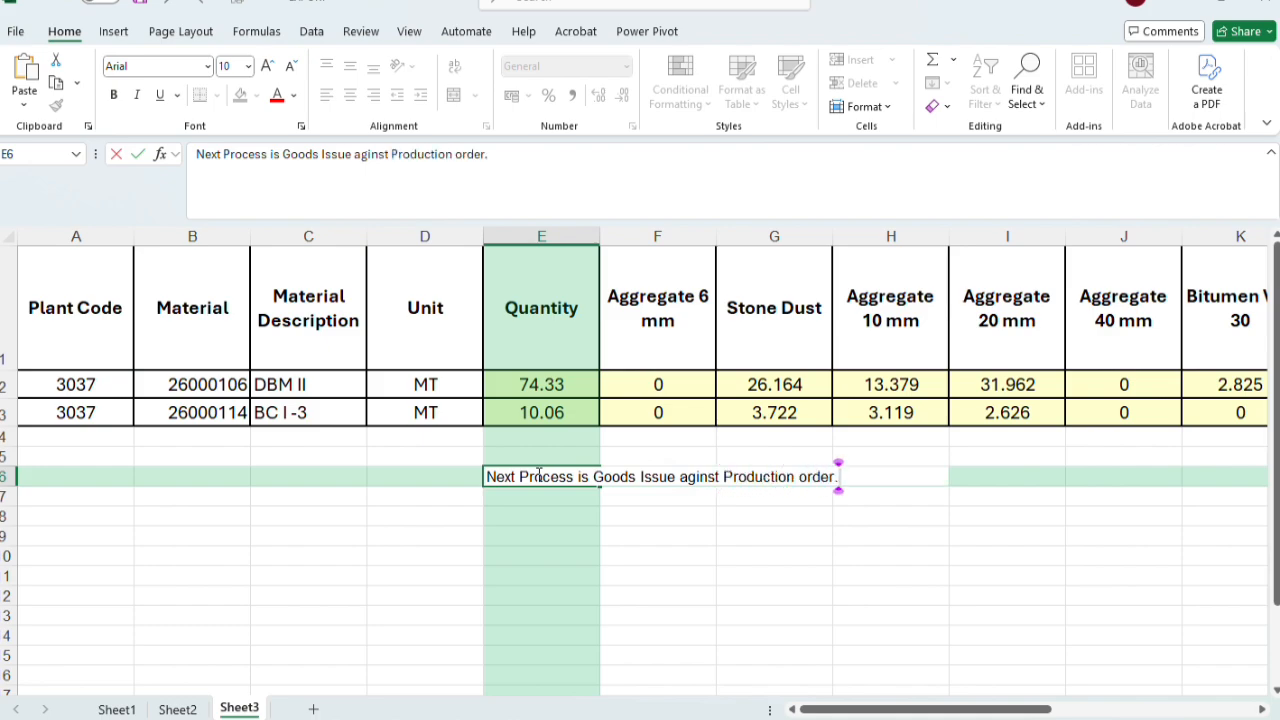
key(Tab)
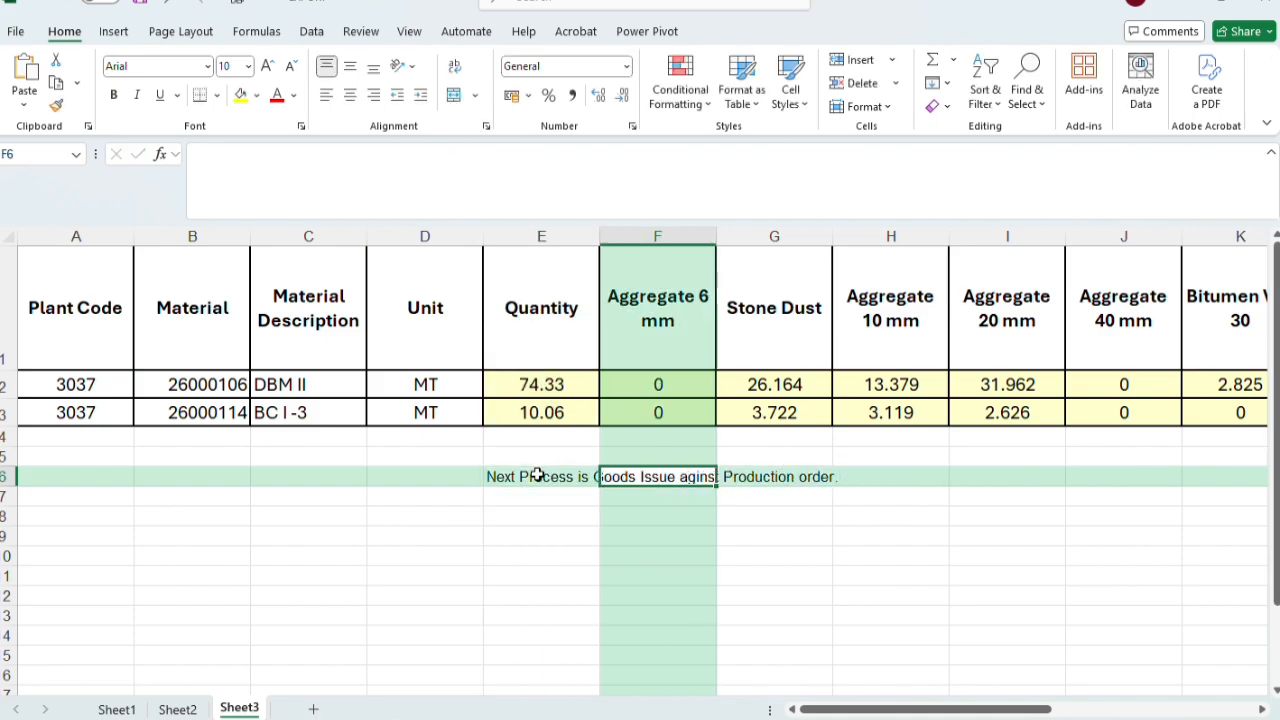
click(538, 490)
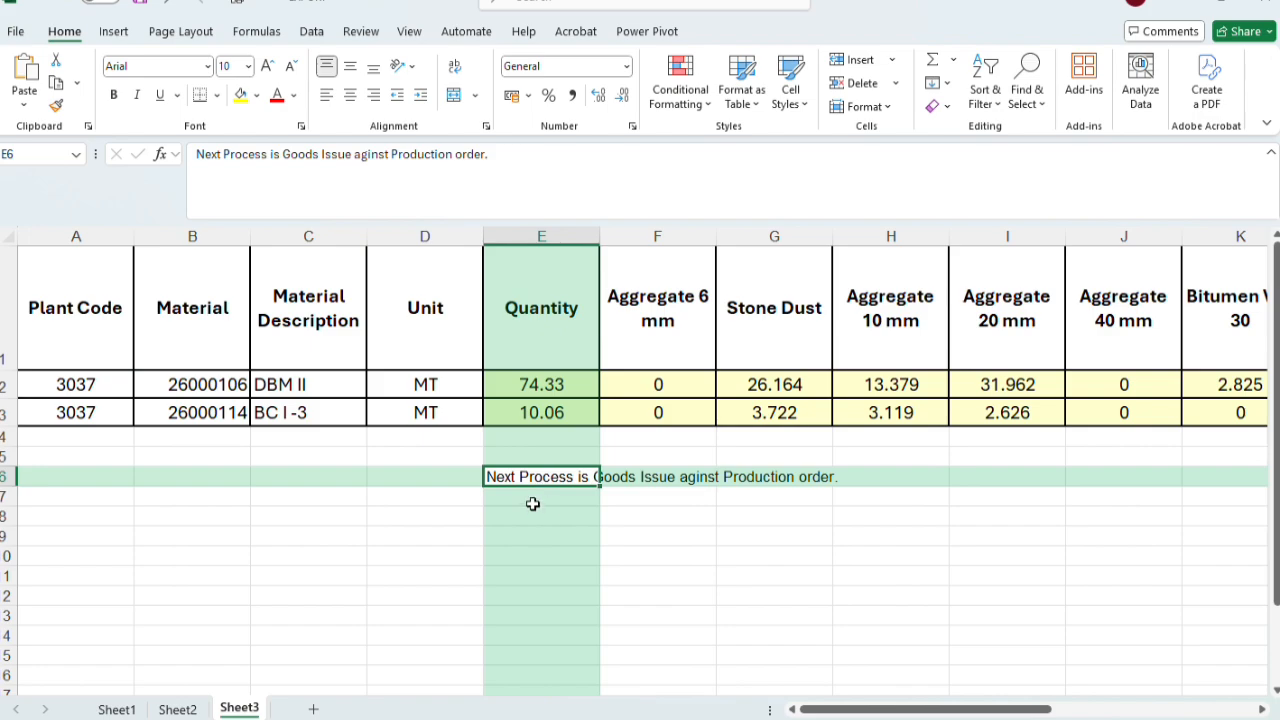
Enter "T-Code : MIGO" in cell E7, directly below the process note
click(540, 501)
text(T)
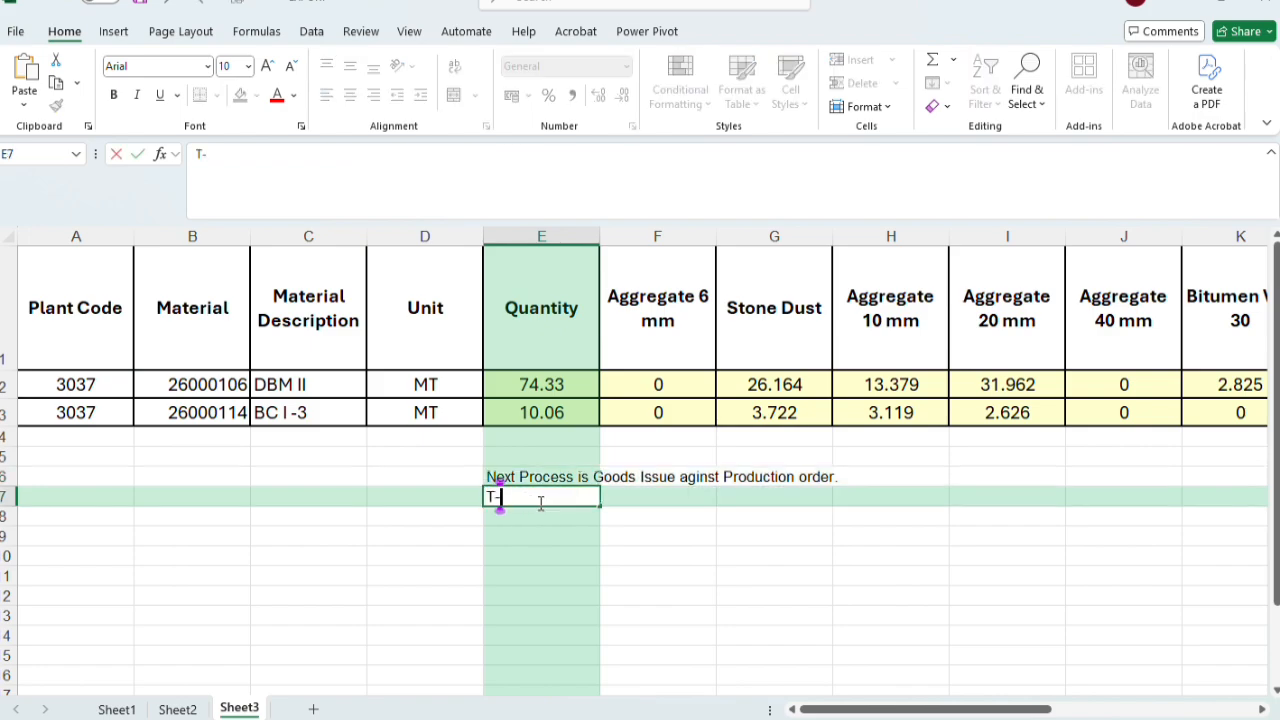
text(-Code :)
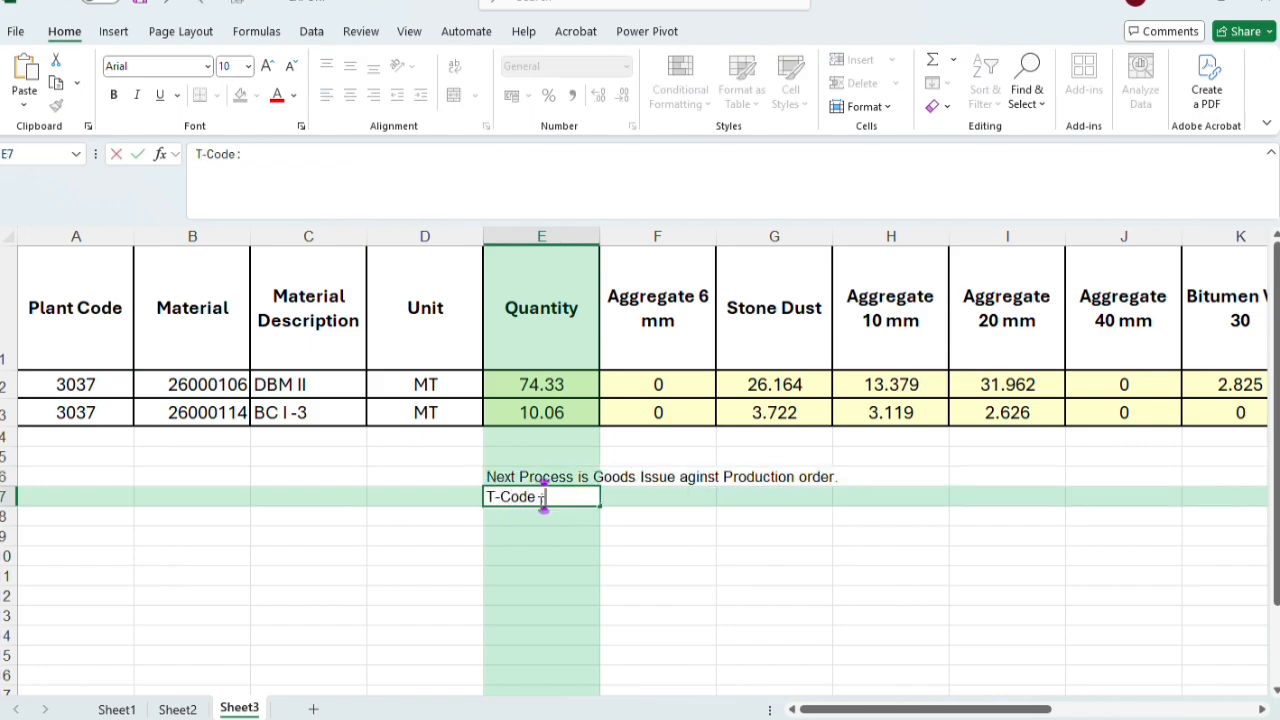
text( MIGo)
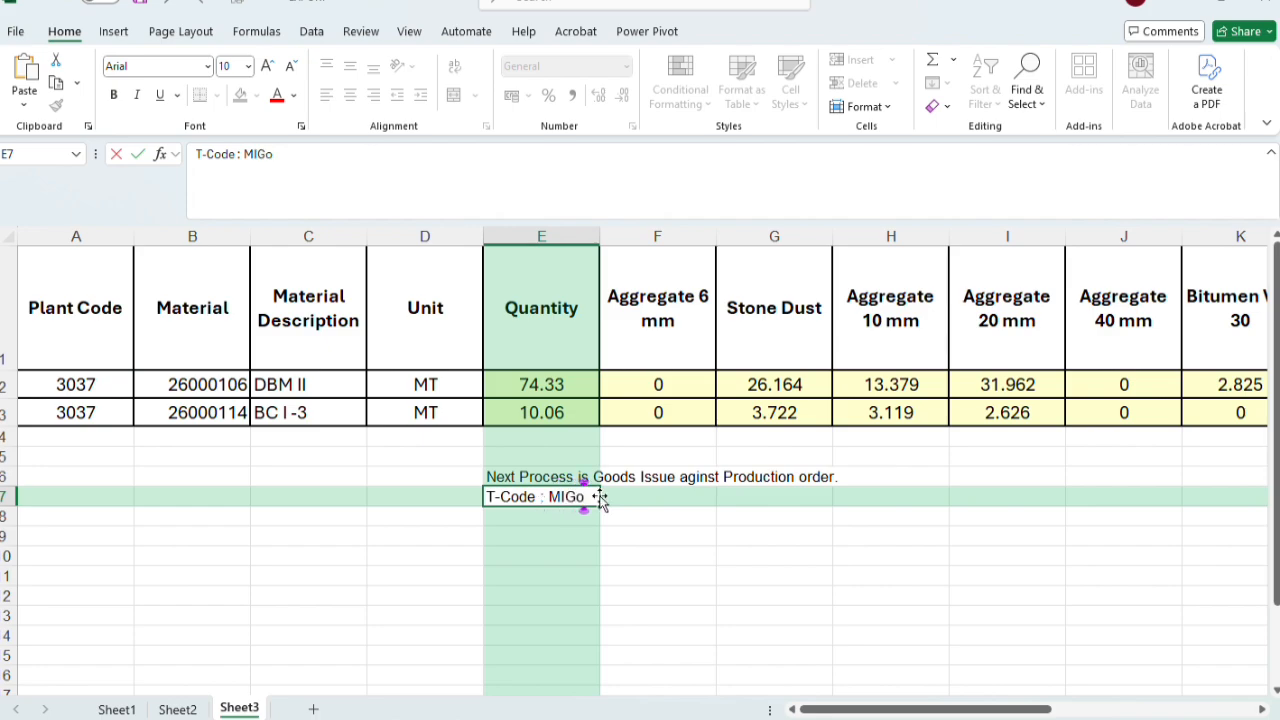
key(BackSpace)
click(594, 537)
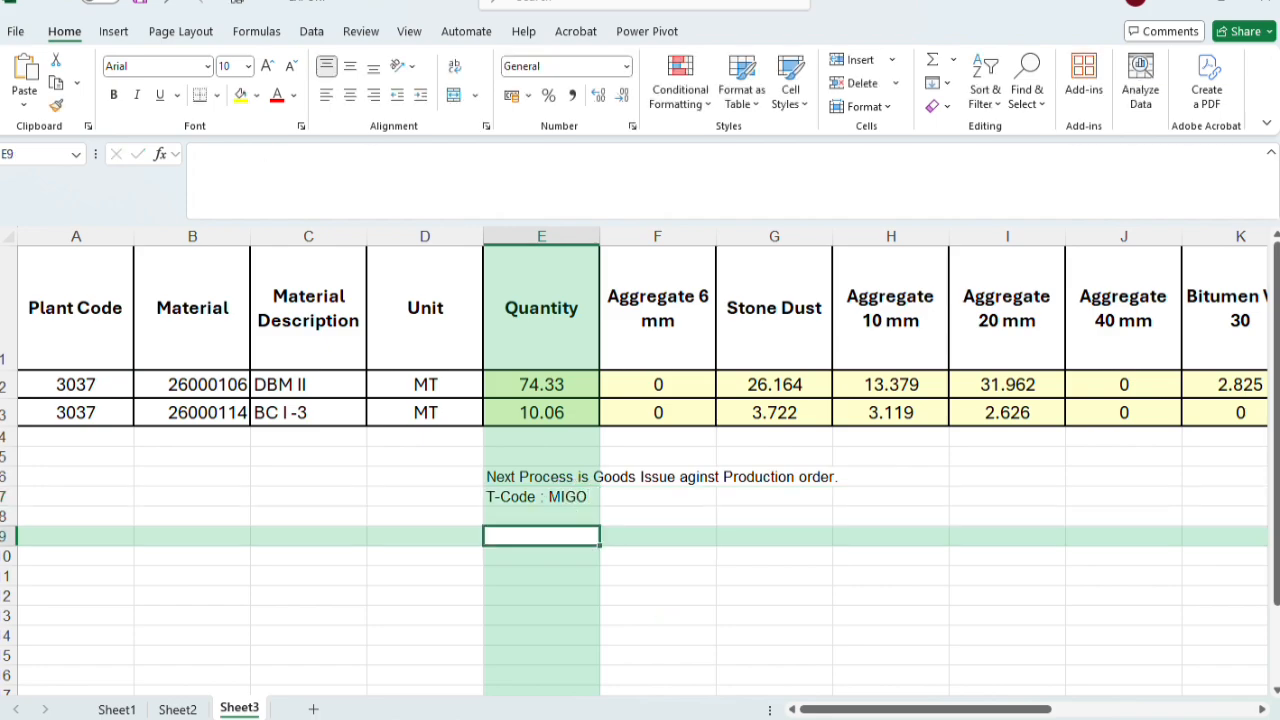
Switch to SAP, leave production order creation, open transaction MIGO and set the goods issue reference to Order
mouse_move(905, 716)
click(905, 690)
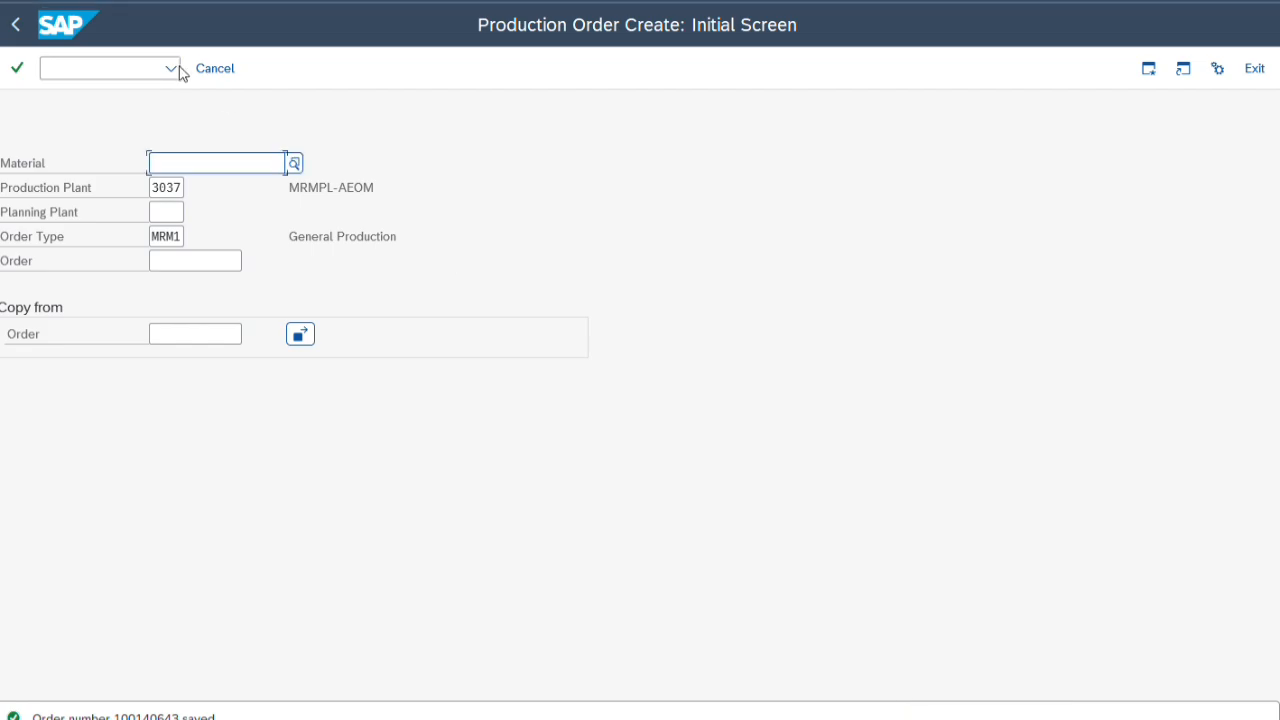
click(15, 24)
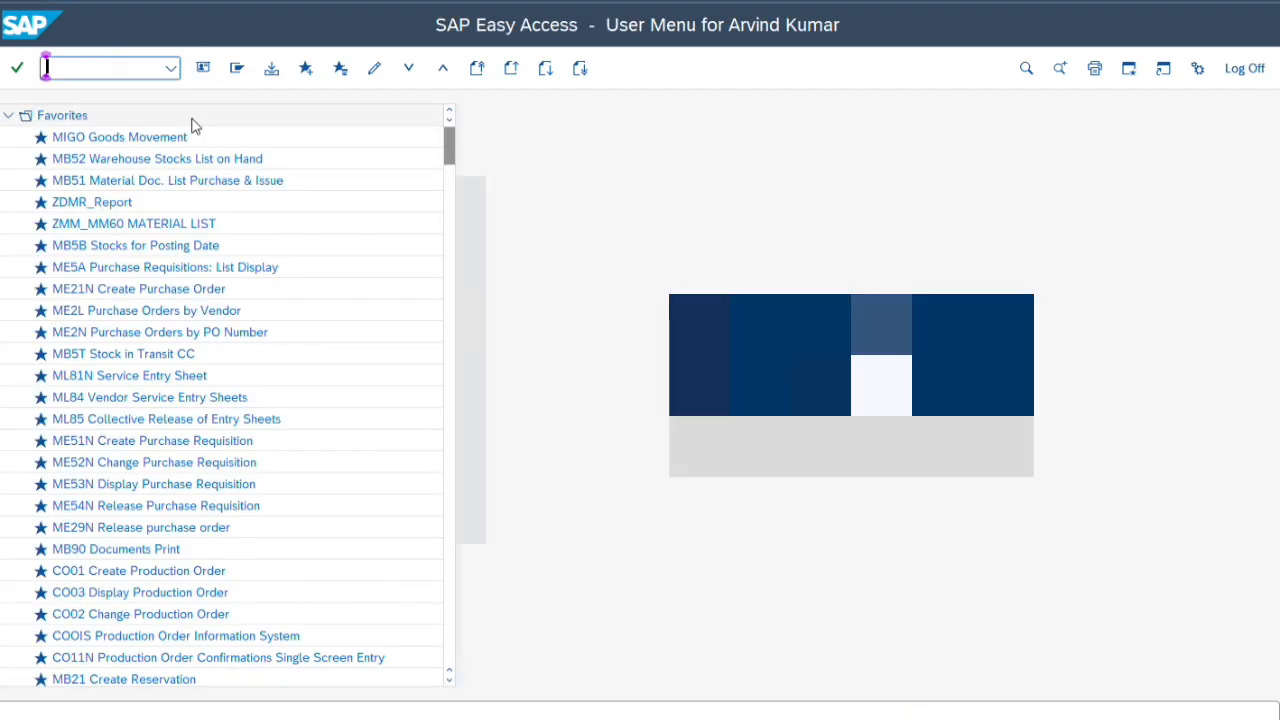
text(migo)
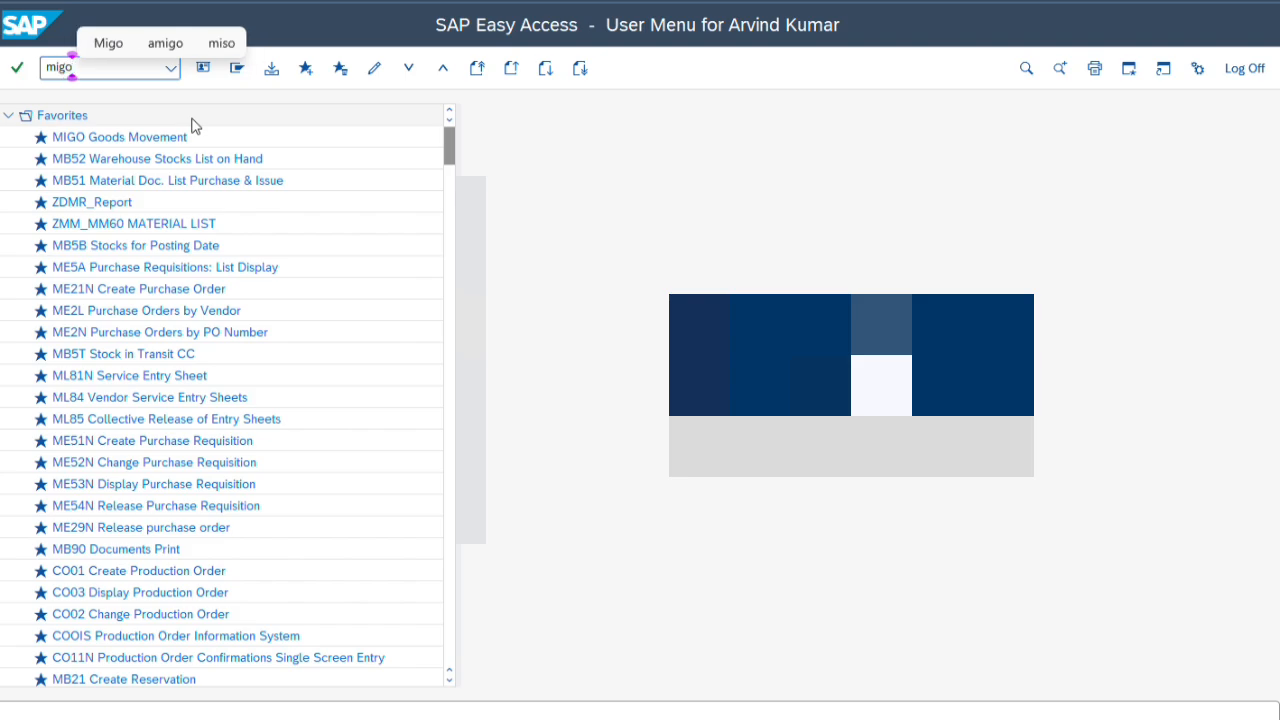
key(Return)
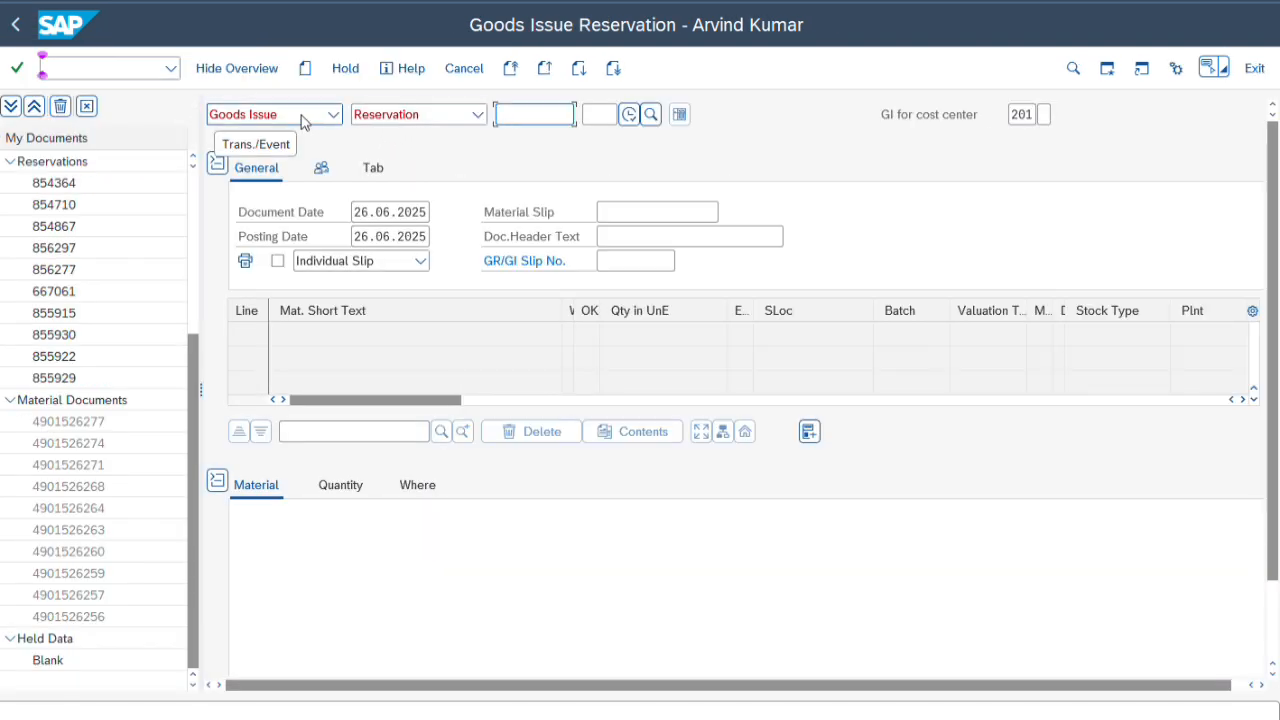
click(449, 120)
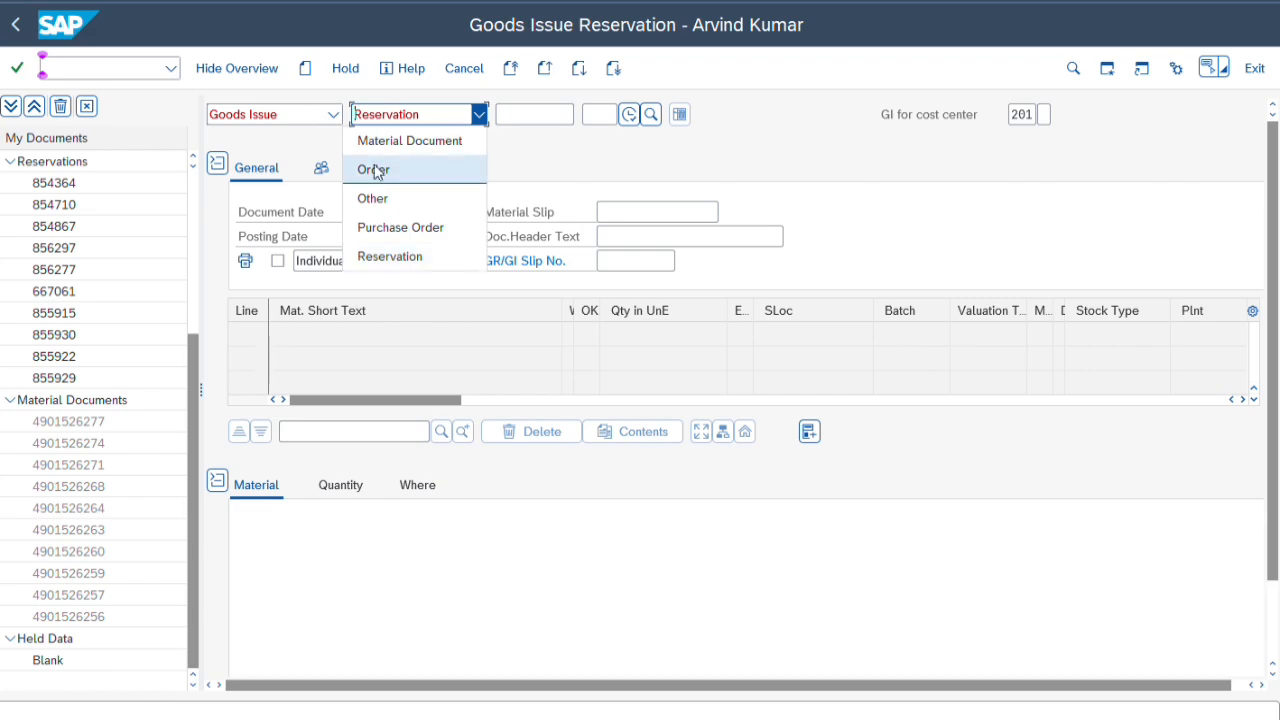
click(375, 172)
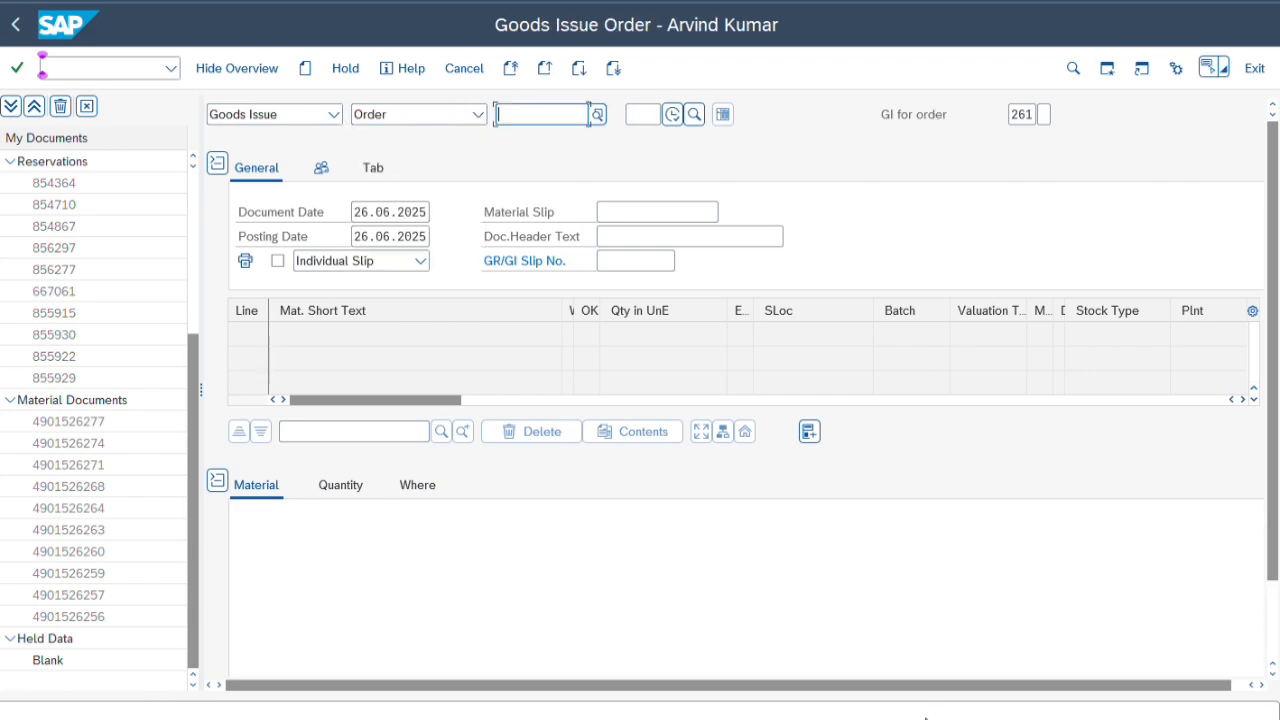
Copy the DBM II production order number from cell R2 in Excel and load that order into the SAP goods issue
click(925, 719)
drag(869, 710, 1130, 710)
click(1070, 392)
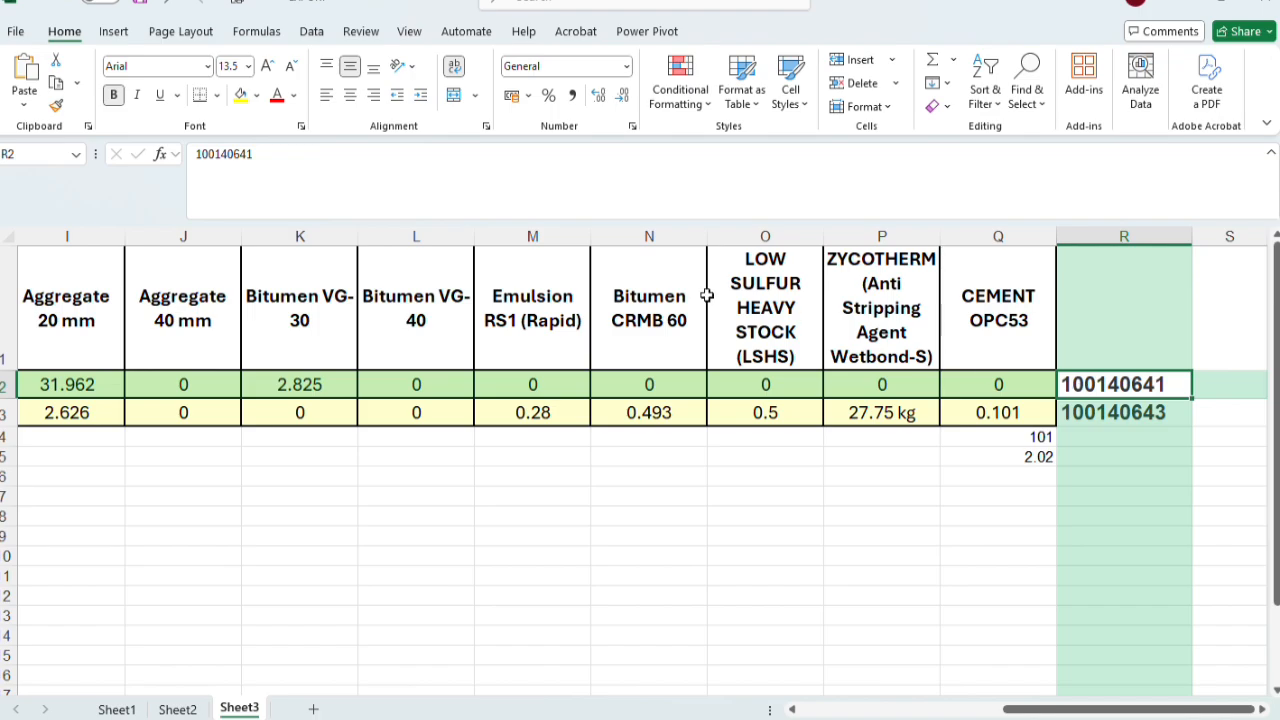
double_click(299, 174)
key(ctrl+c)
key(alt+Tab)
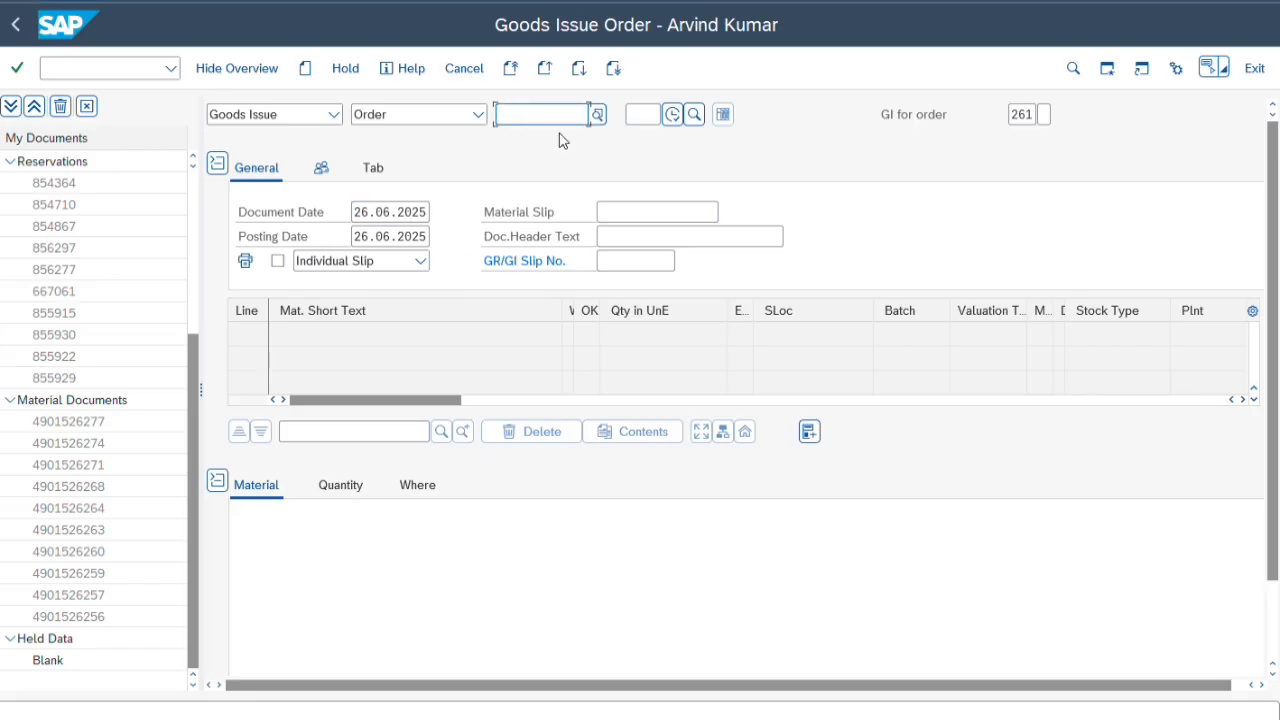
key(ctrl+v)
key(Return)
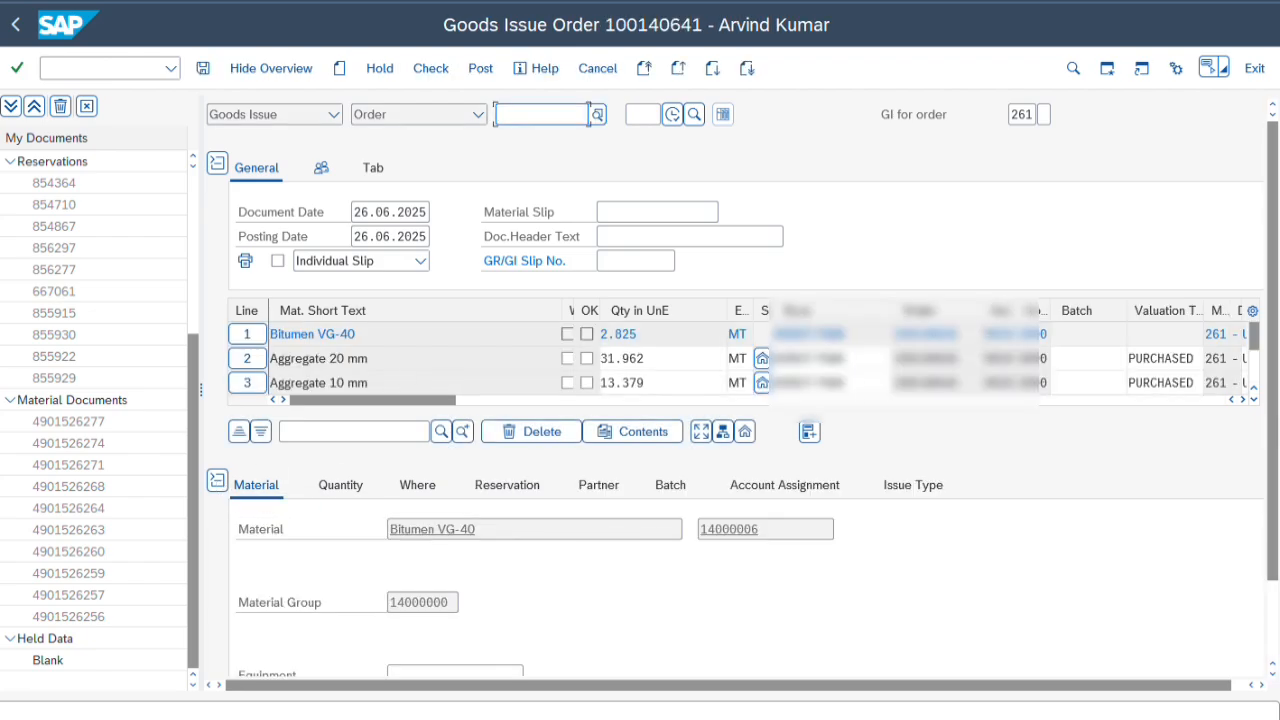
Check the loaded order's material lines against the DBM II row in the Excel sheet and return to SAP
key(alt+Tab)
drag(1008, 714, 640, 702)
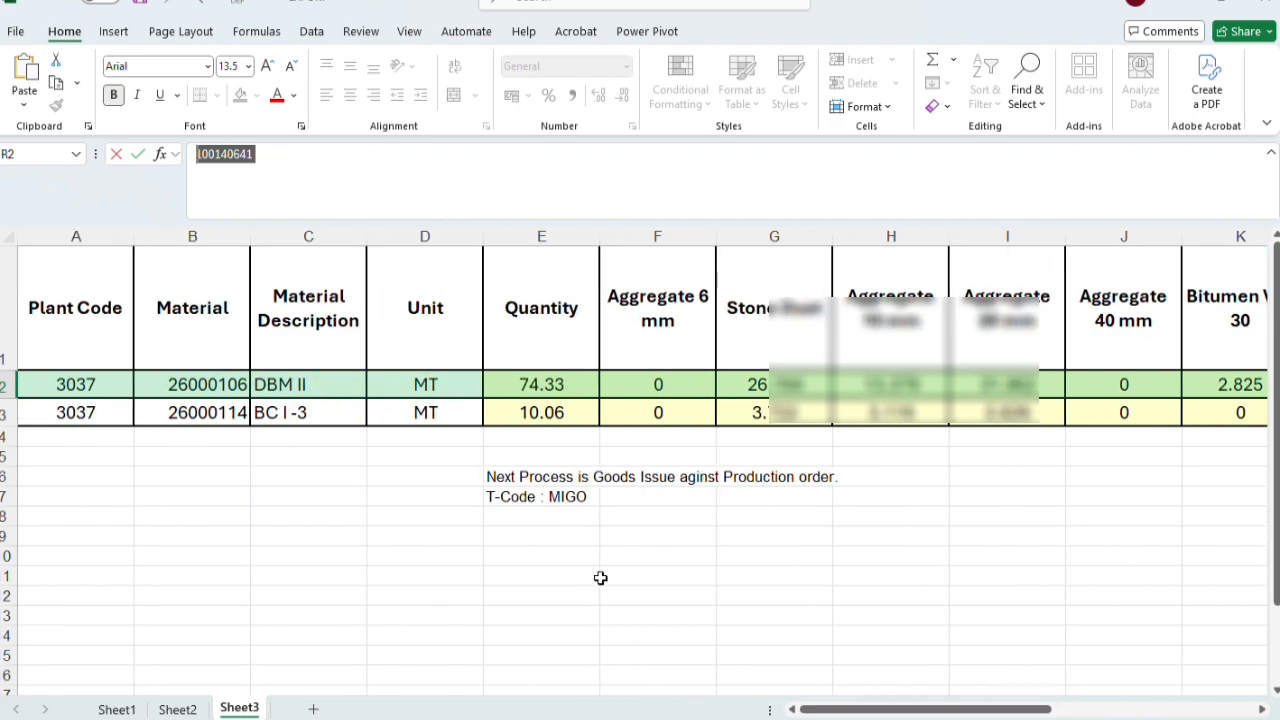
key(alt+Tab)
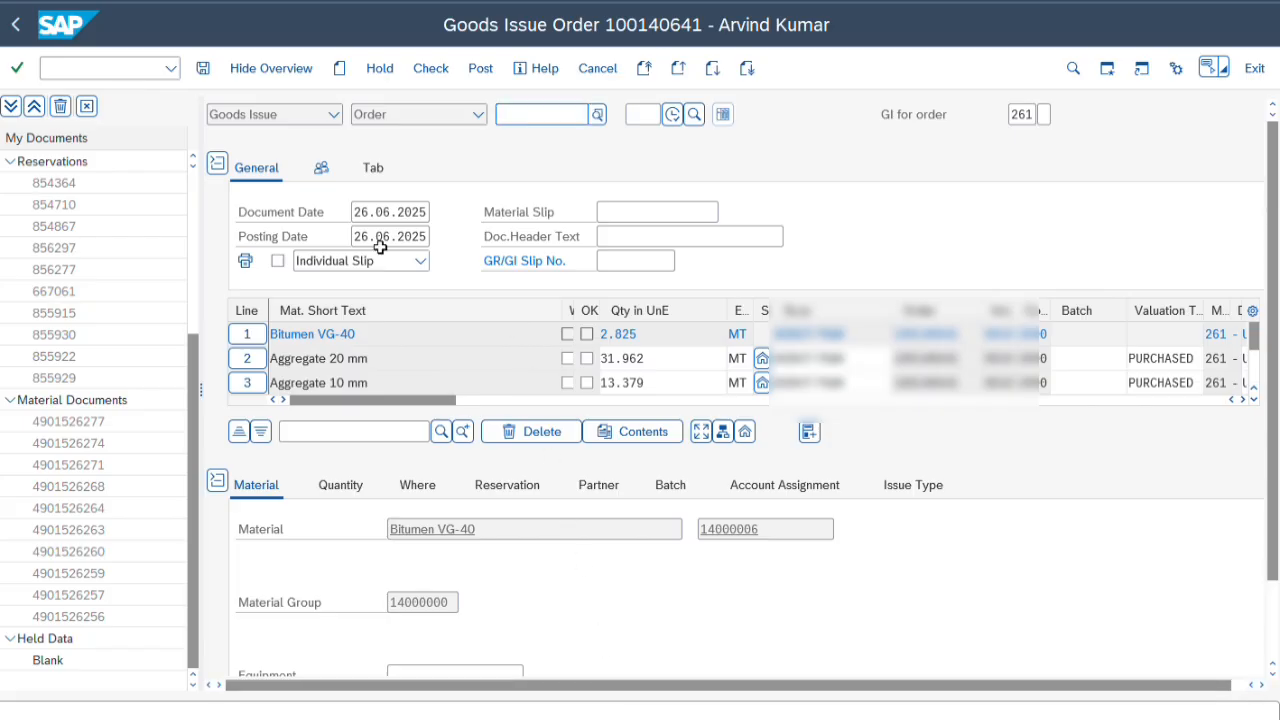
Set both the document date and the posting date of the goods issue to 25.06.2025
double_click(356, 212)
text(25)
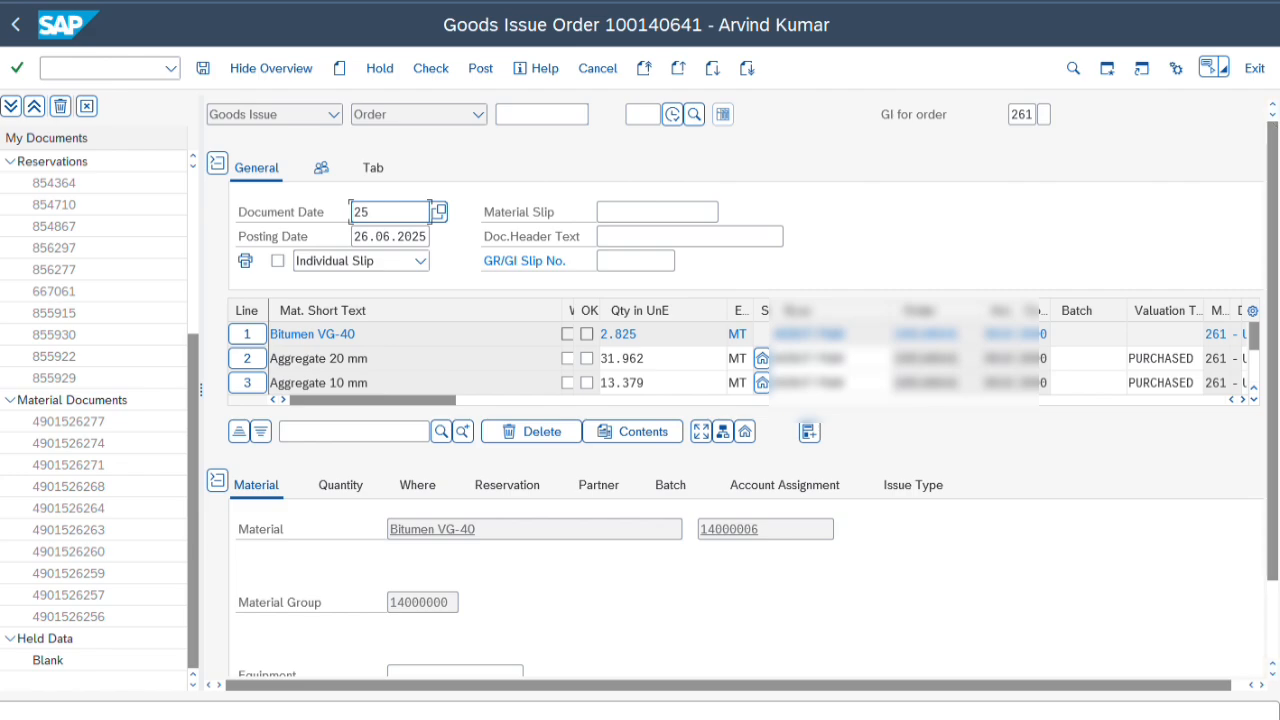
double_click(377, 212)
text(2)
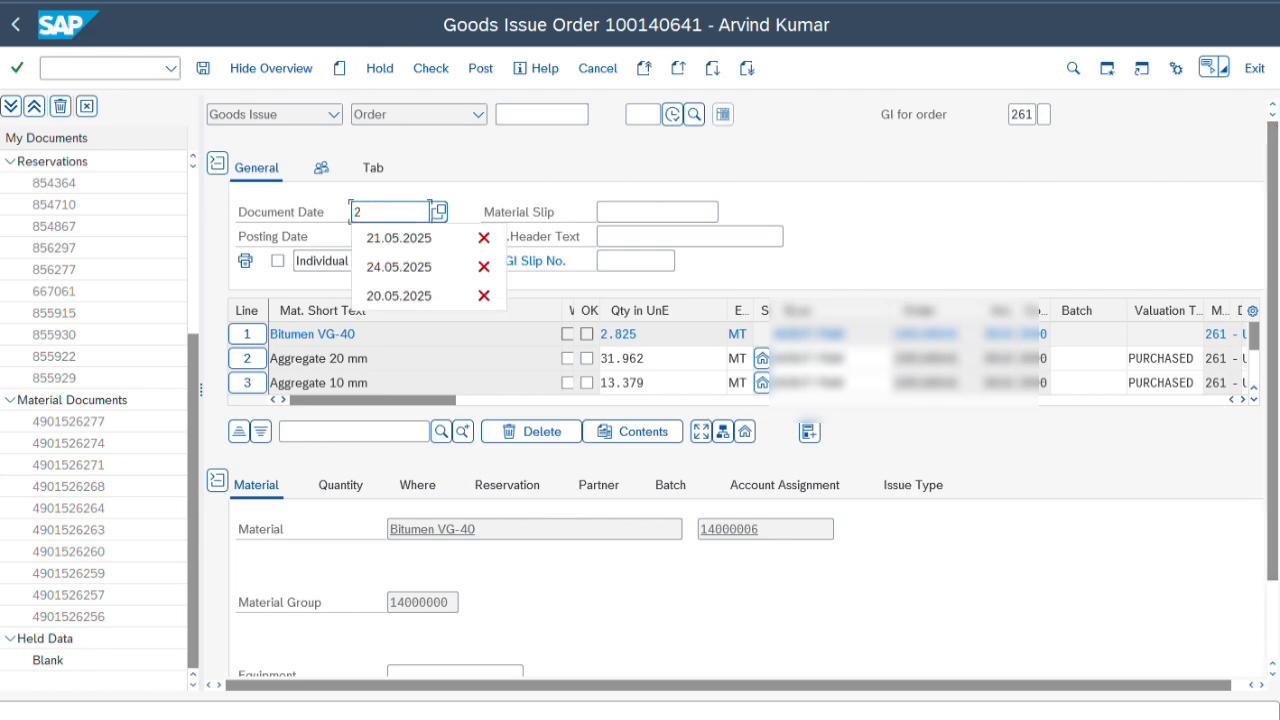
click(542, 4)
double_click(368, 209)
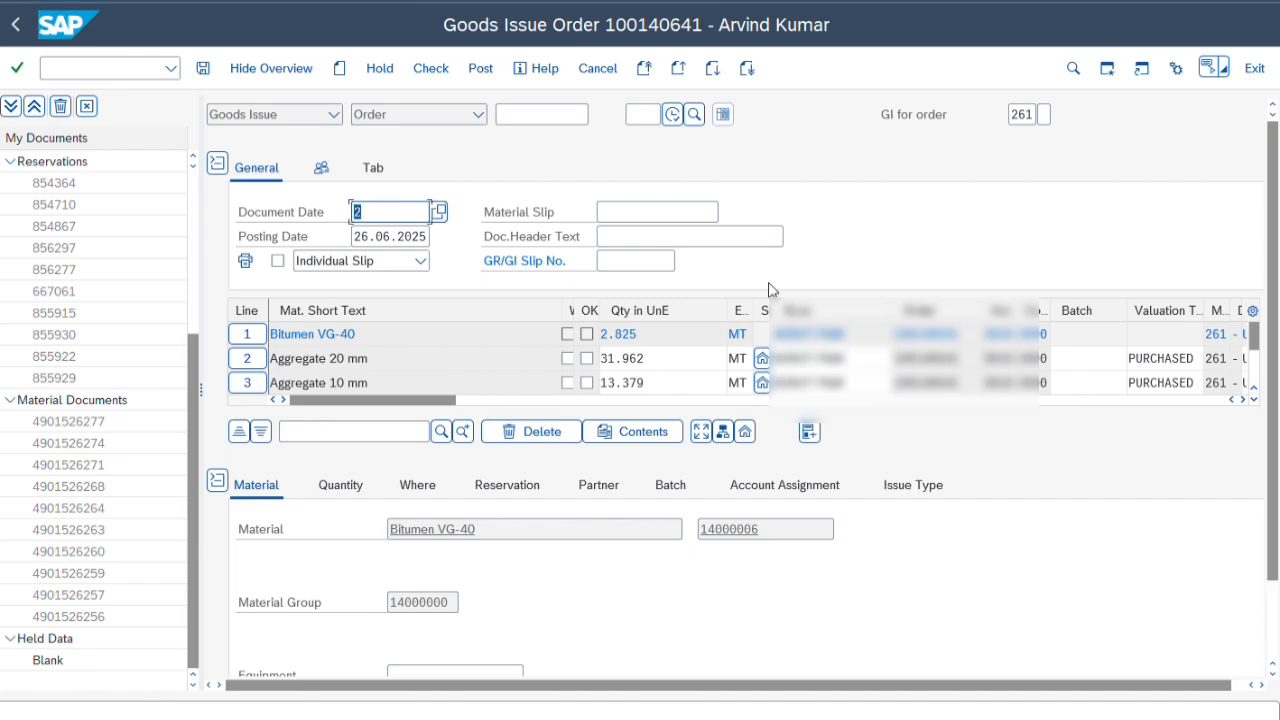
text(25.06.2025)
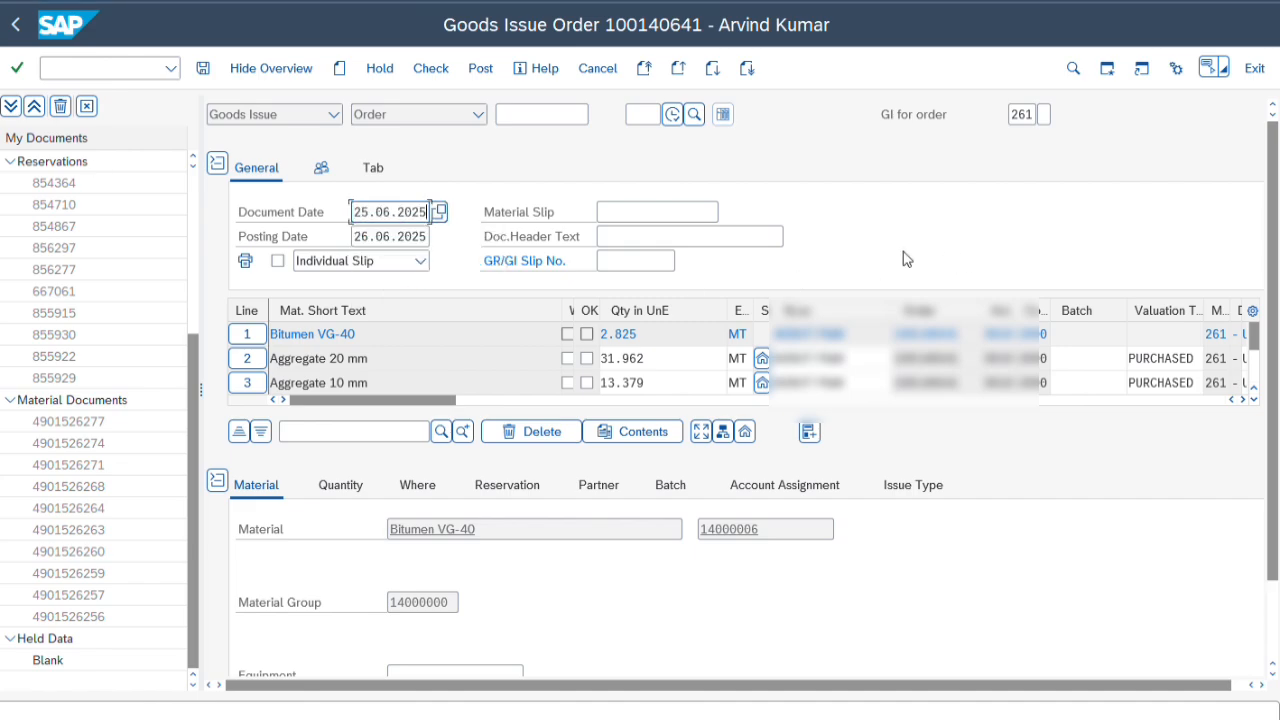
double_click(352, 236)
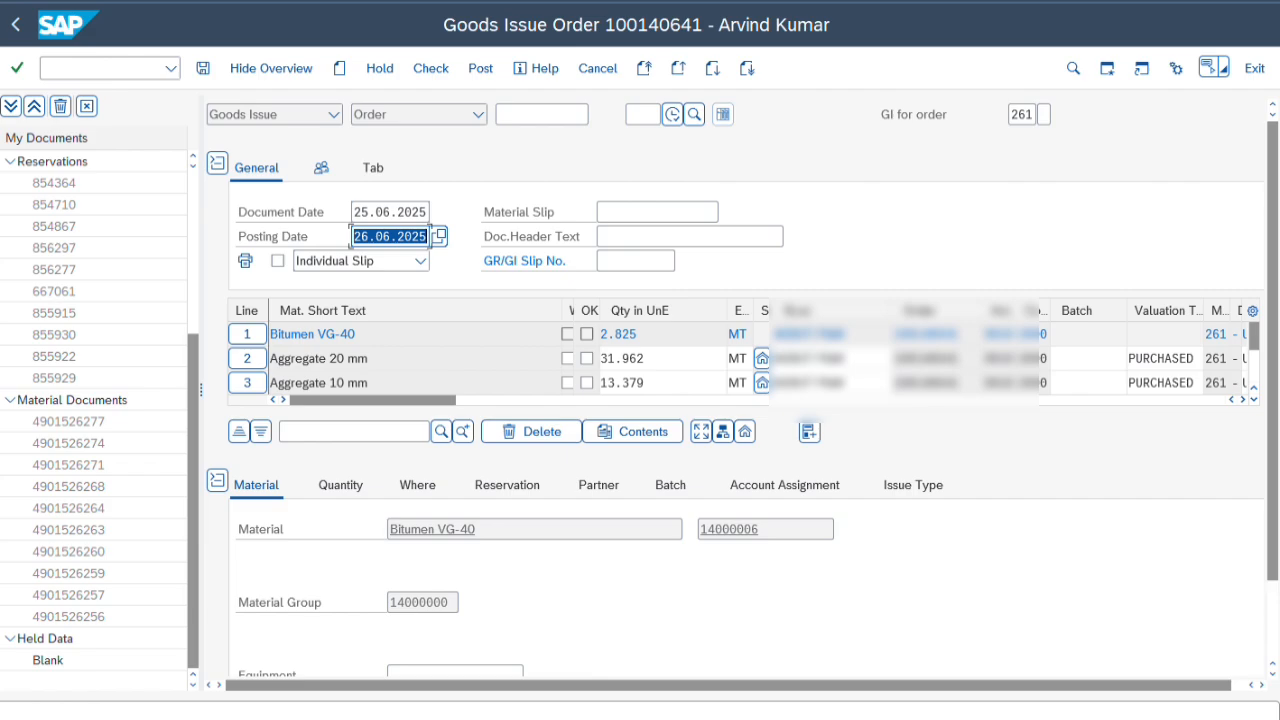
text(25.06)
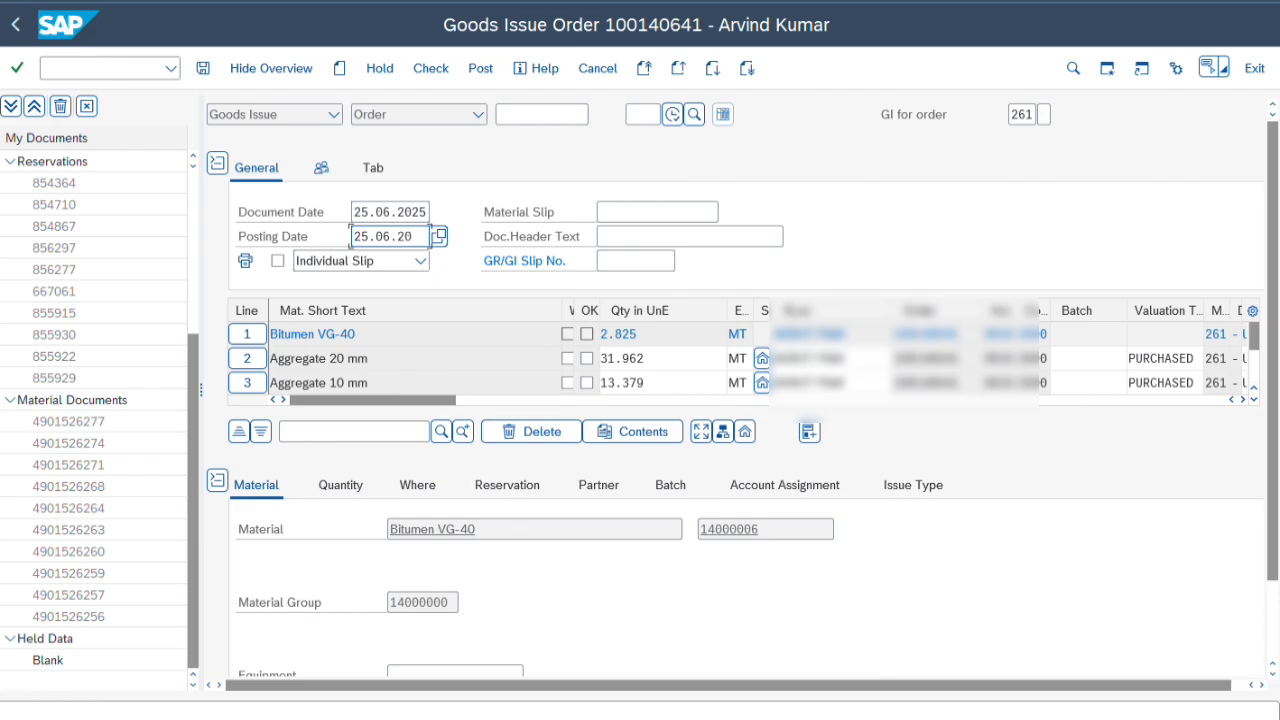
Paste the copied production order number as the material slip of the goods issue
click(687, 215)
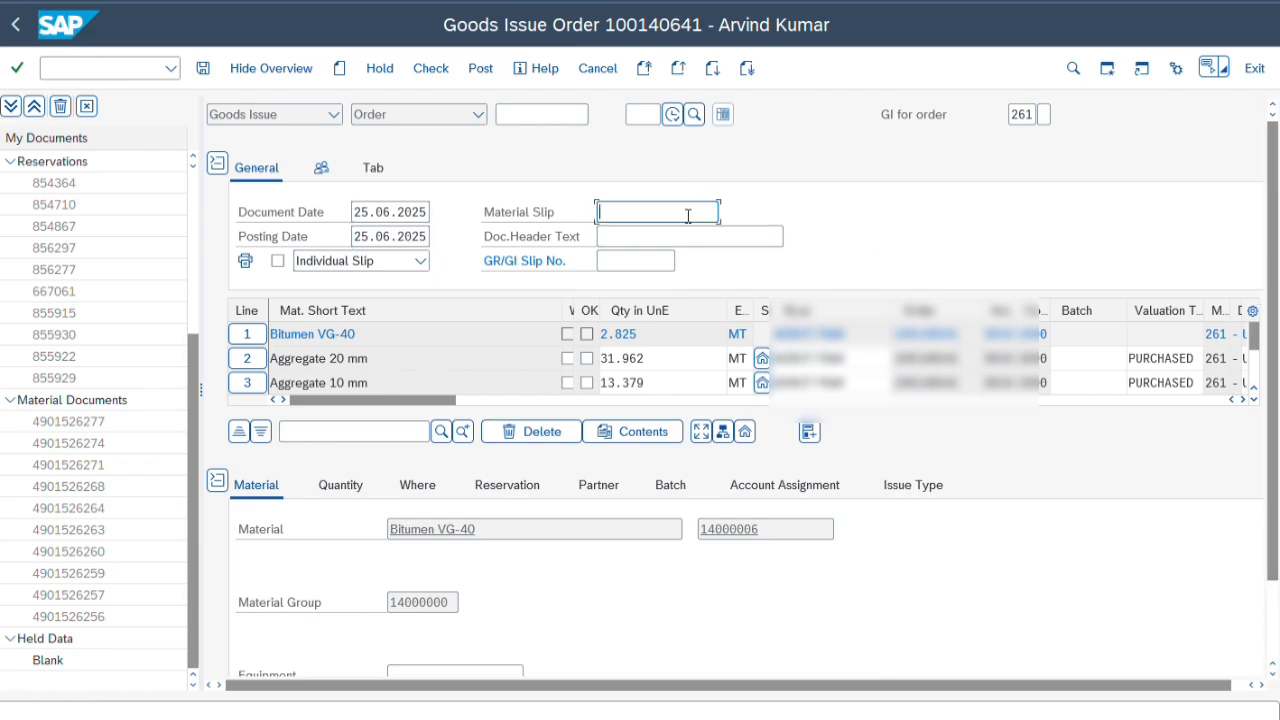
click(915, 665)
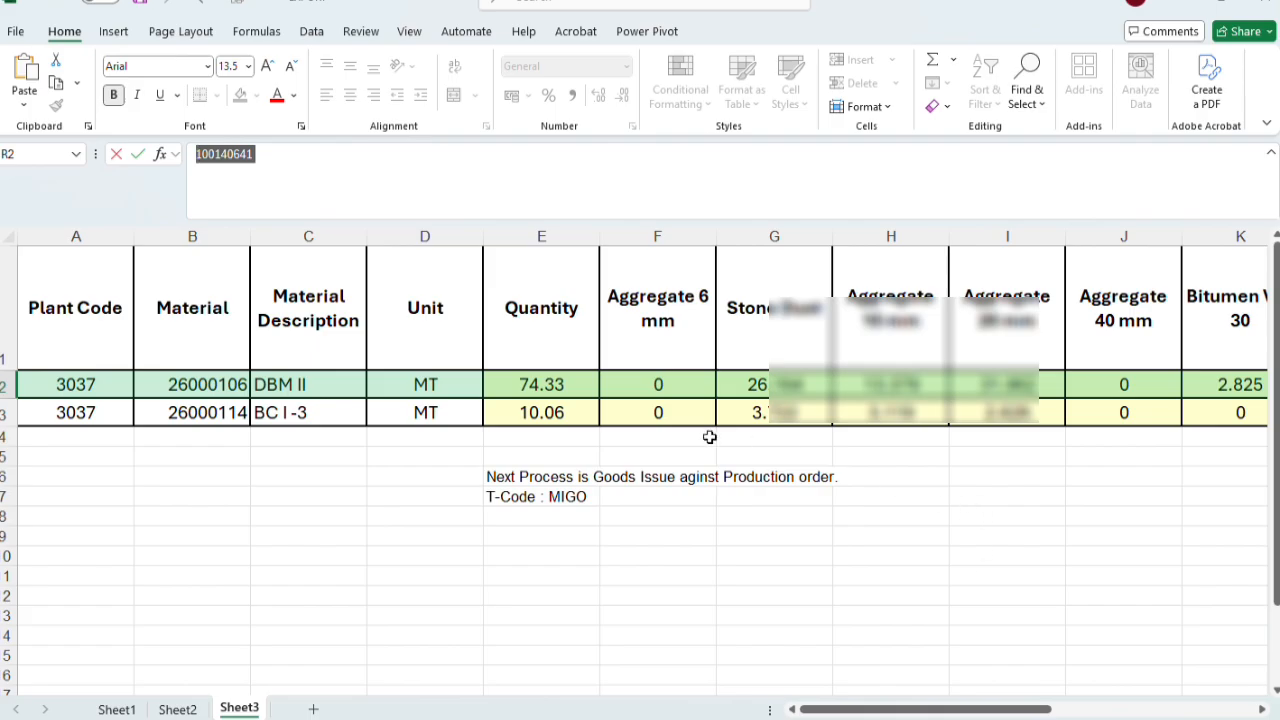
key(alt+Tab)
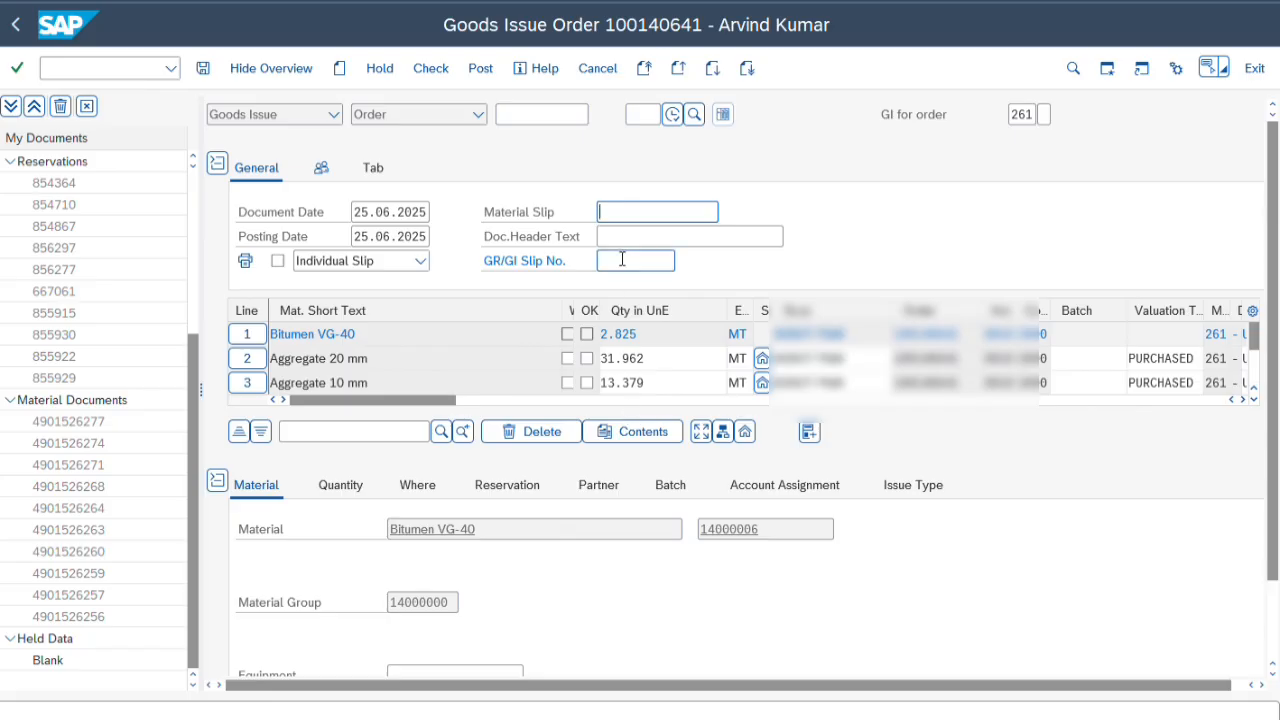
key(ctrl+v)
Enter HOTMIX PLANT as the document header text and the production order number as the GR/GI slip number
click(643, 237)
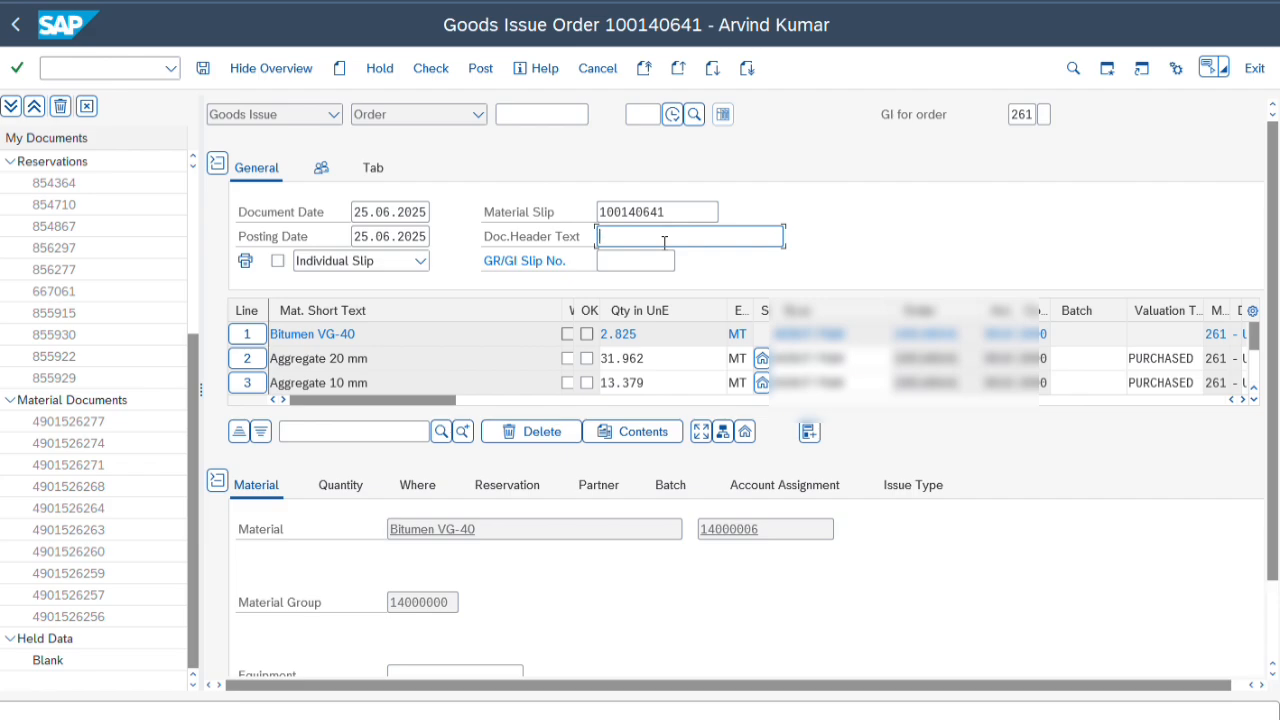
text(h)
key(BackSpace)
text(HOTMIX PLANT)
click(658, 264)
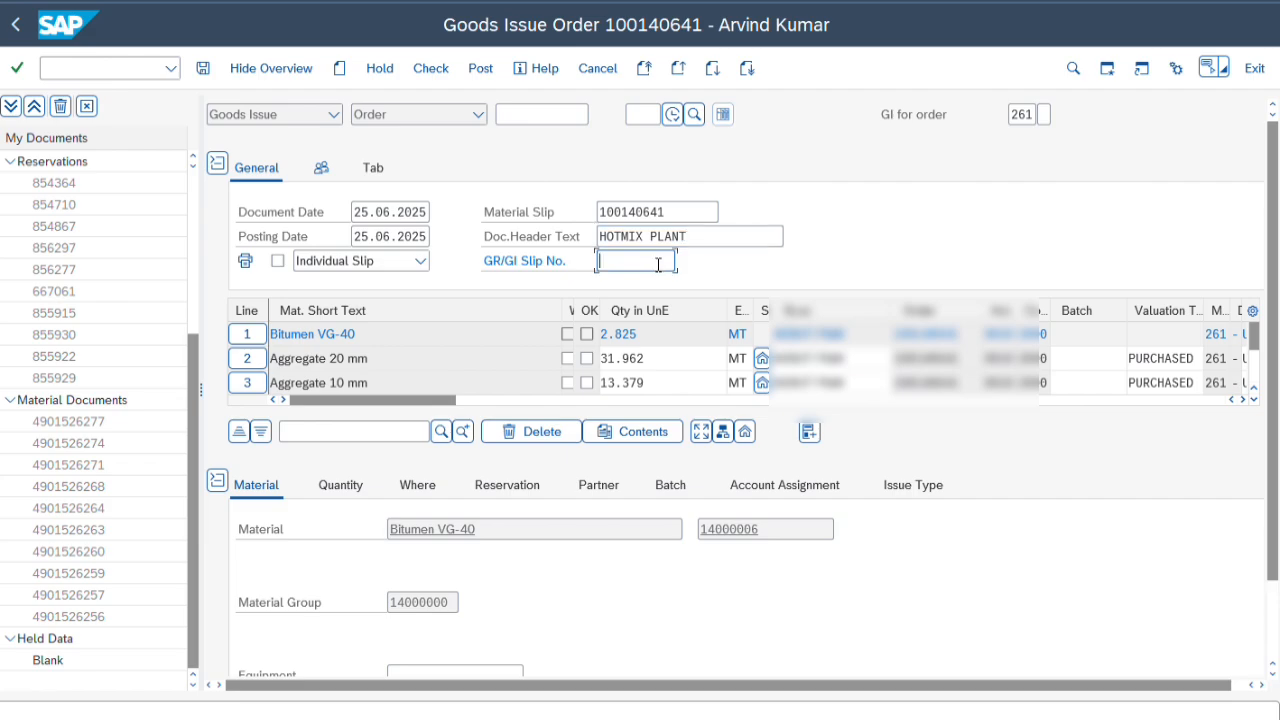
key(ctrl+v)
key(Return)
Set the document header text to MATERIAL ISSUE HM PLANT and the GR/GI slip number to JUNE-25
drag(690, 238, 316, 205)
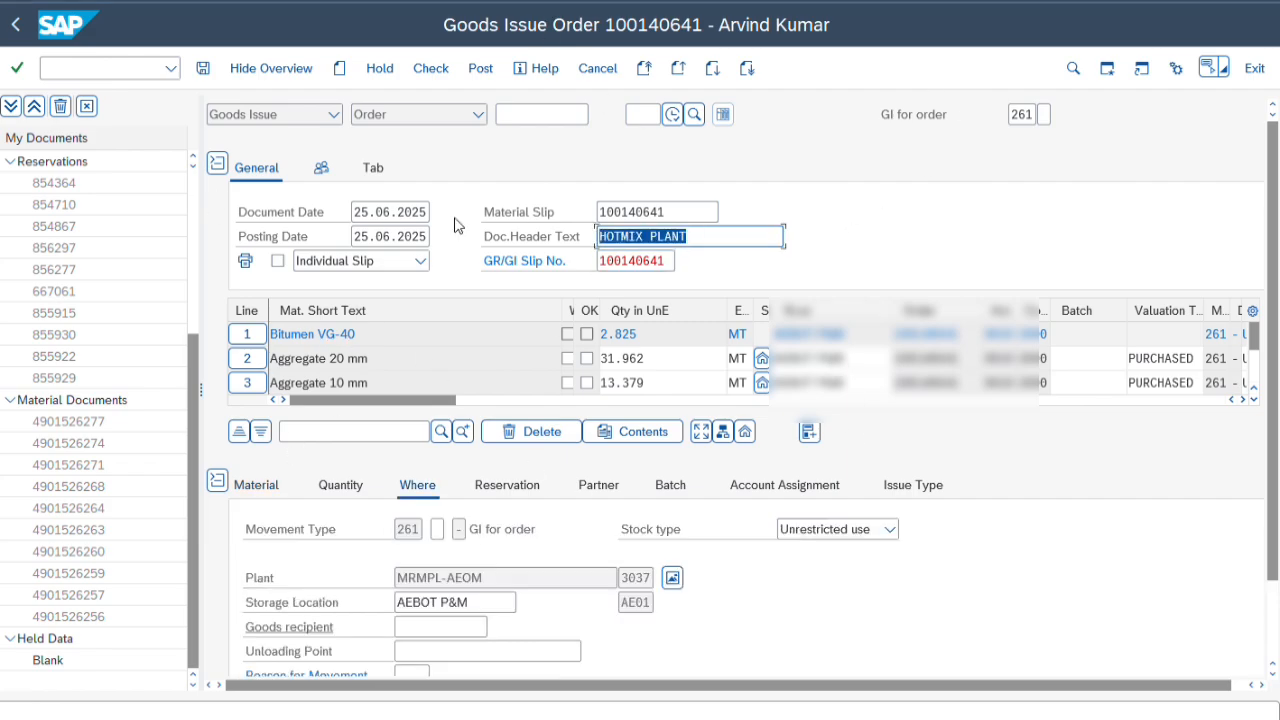
text(MATERIAL ISSUE HM PLANT)
drag(600, 261, 815, 281)
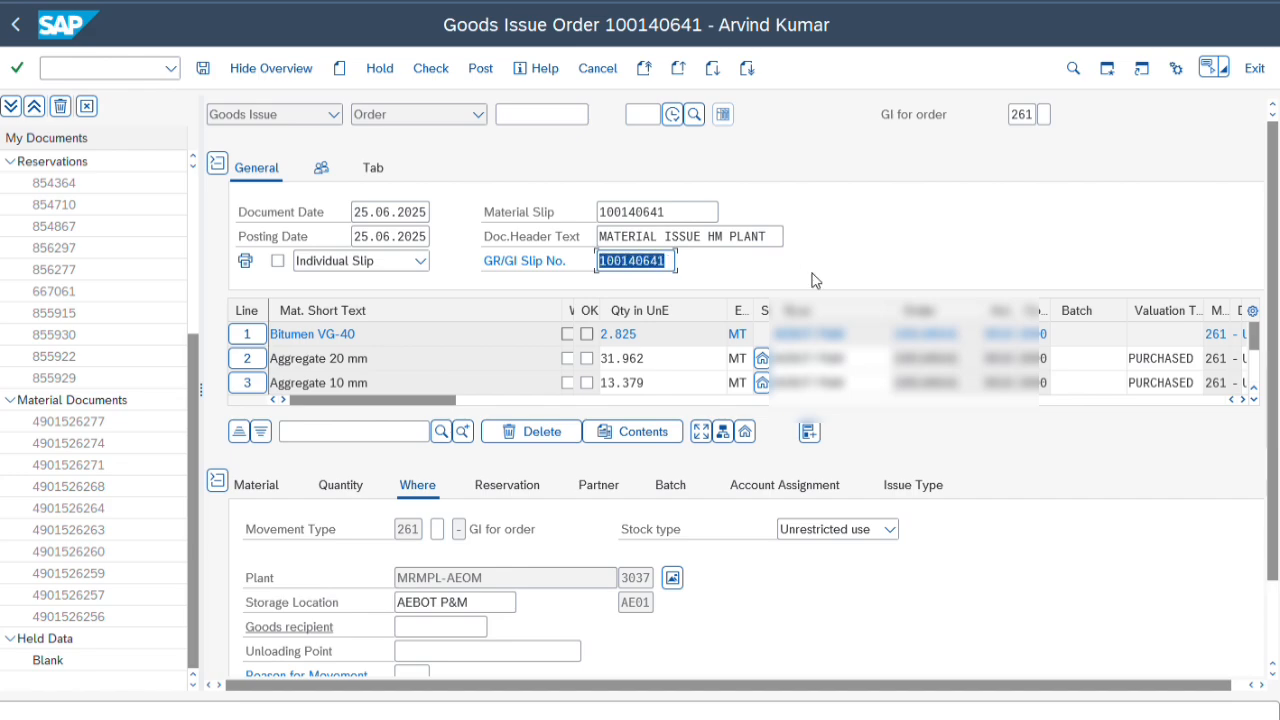
text(JUNE)
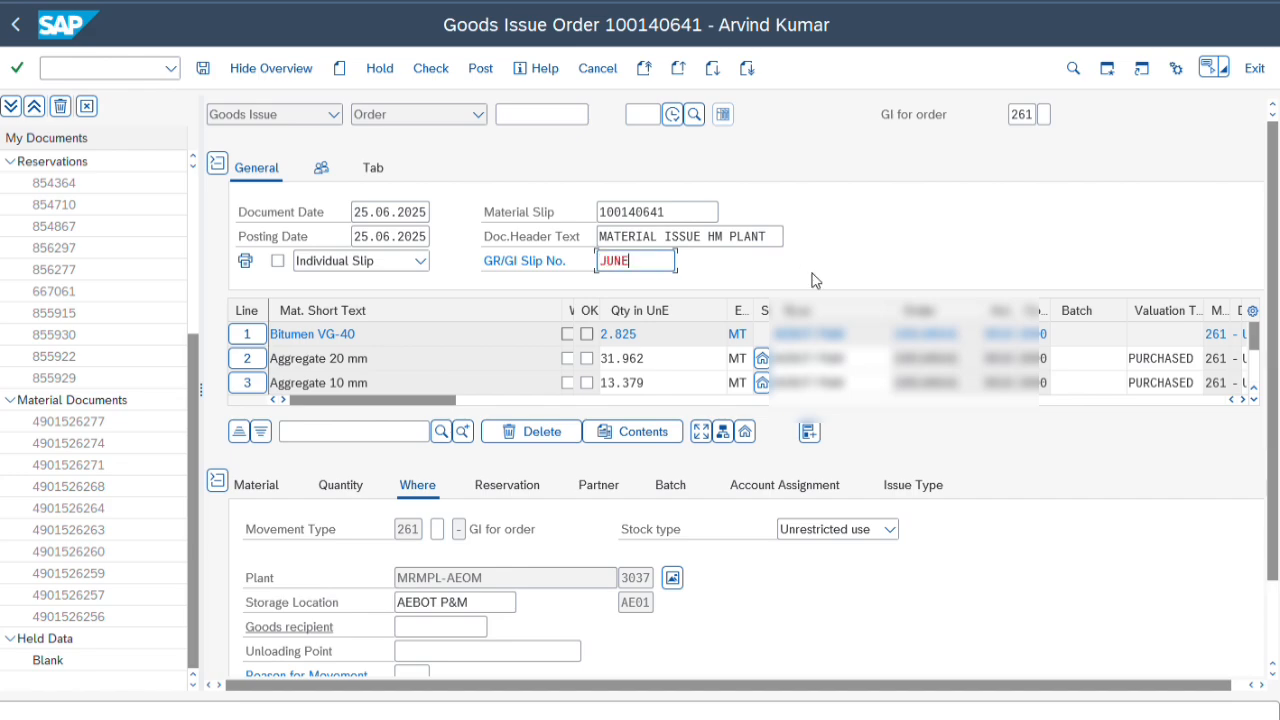
text(-25)
Collapse the item details and mark the STONE DUST, Aggregate 10 mm and Aggregate 20 mm lines as OK
click(217, 480)
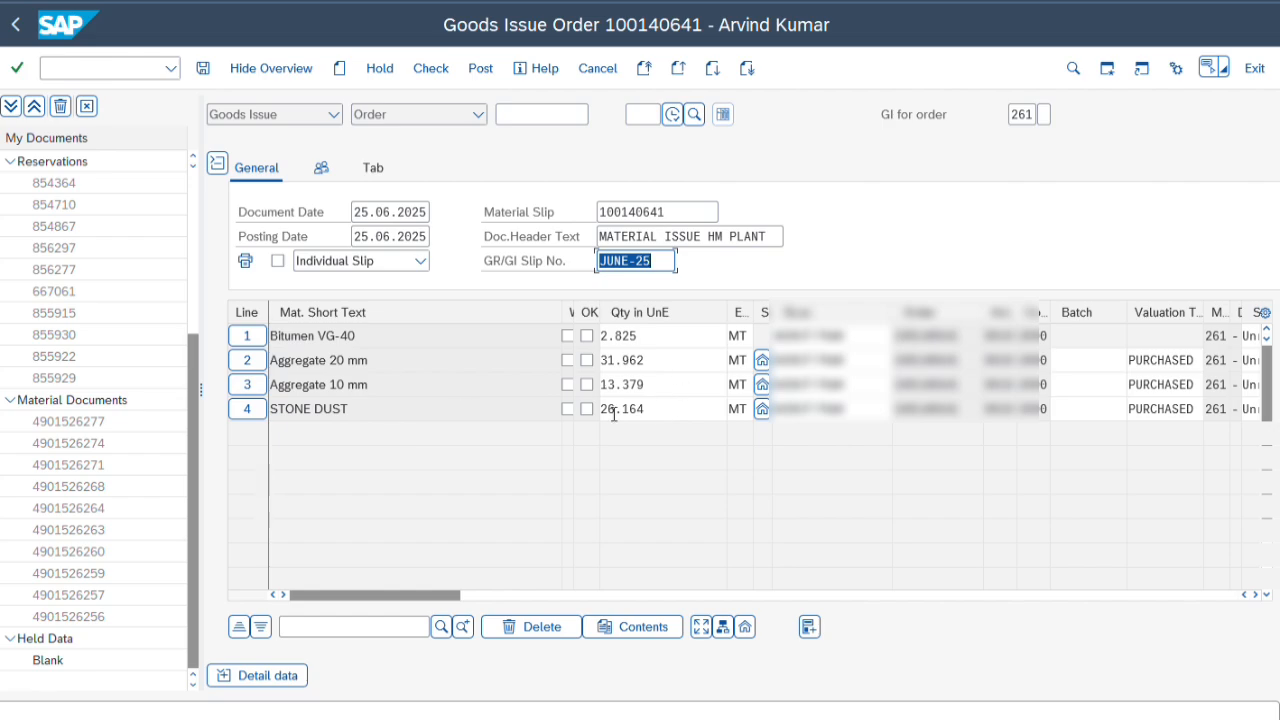
click(586, 409)
click(586, 385)
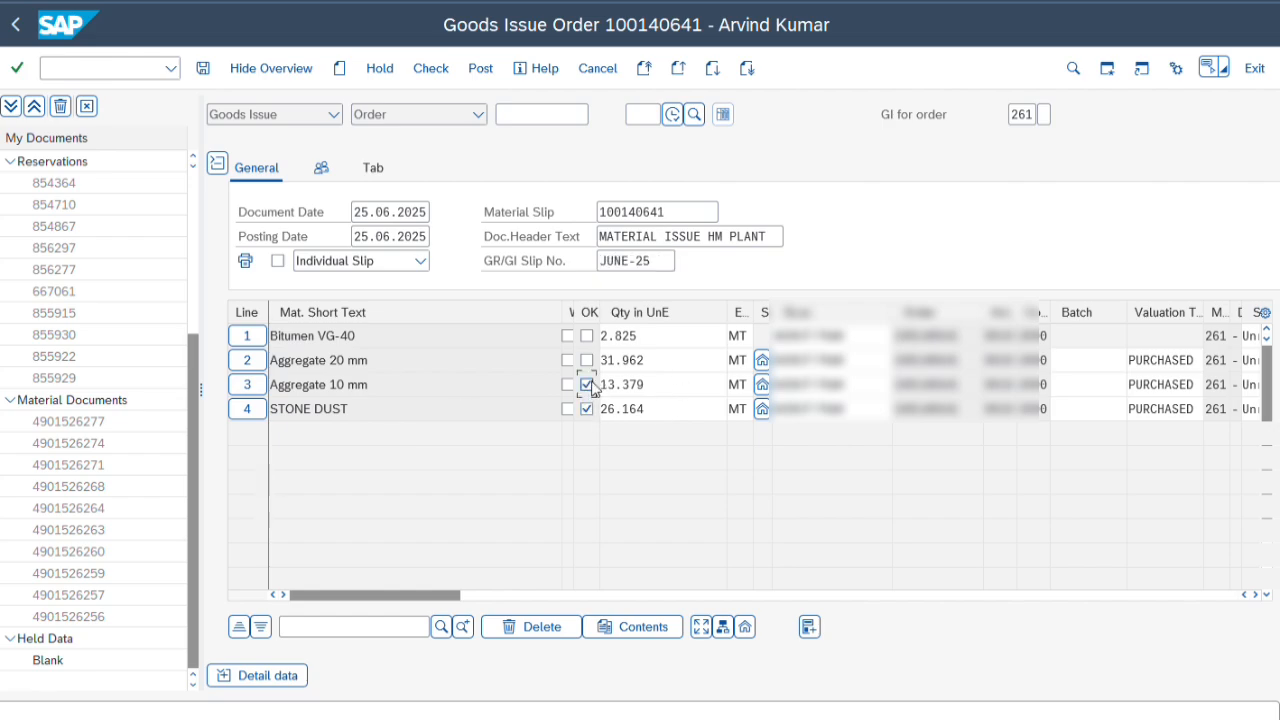
click(586, 360)
drag(423, 594, 463, 606)
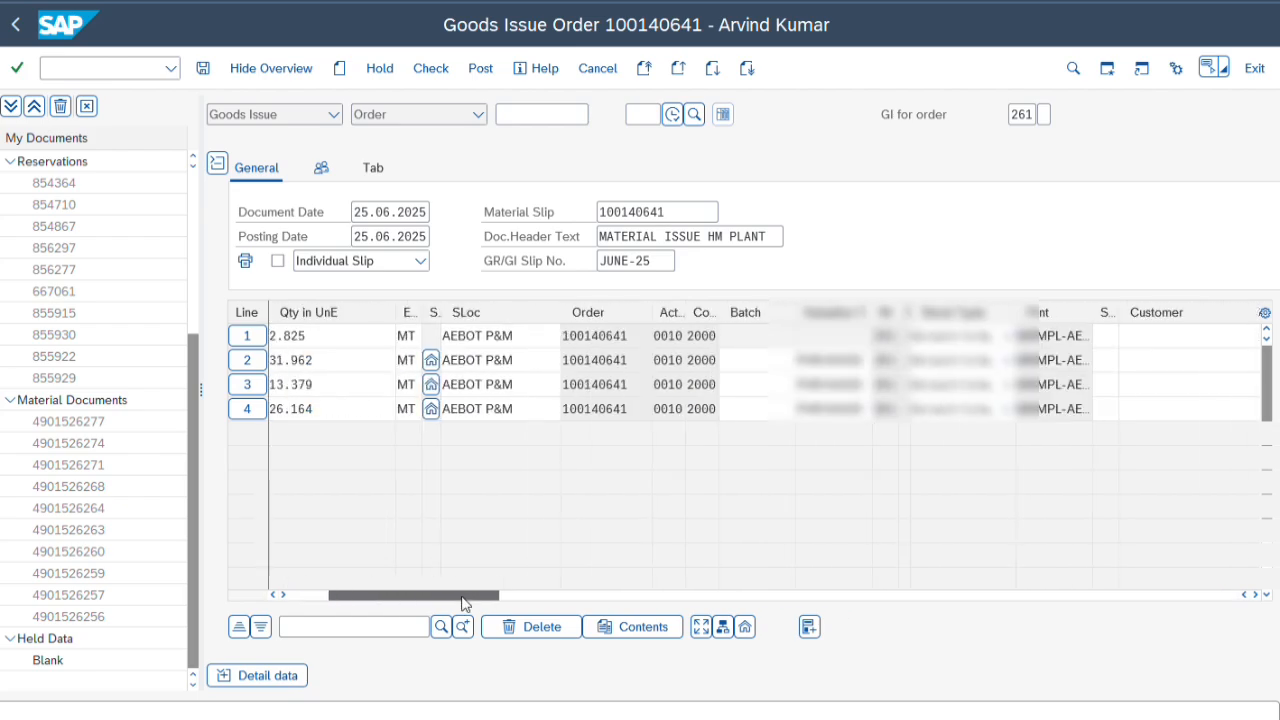
Copy the valuation type PURCHASED from line 2 and paste it as the batch of lines 2, 3 and 4
drag(802, 360, 892, 366)
click(745, 360)
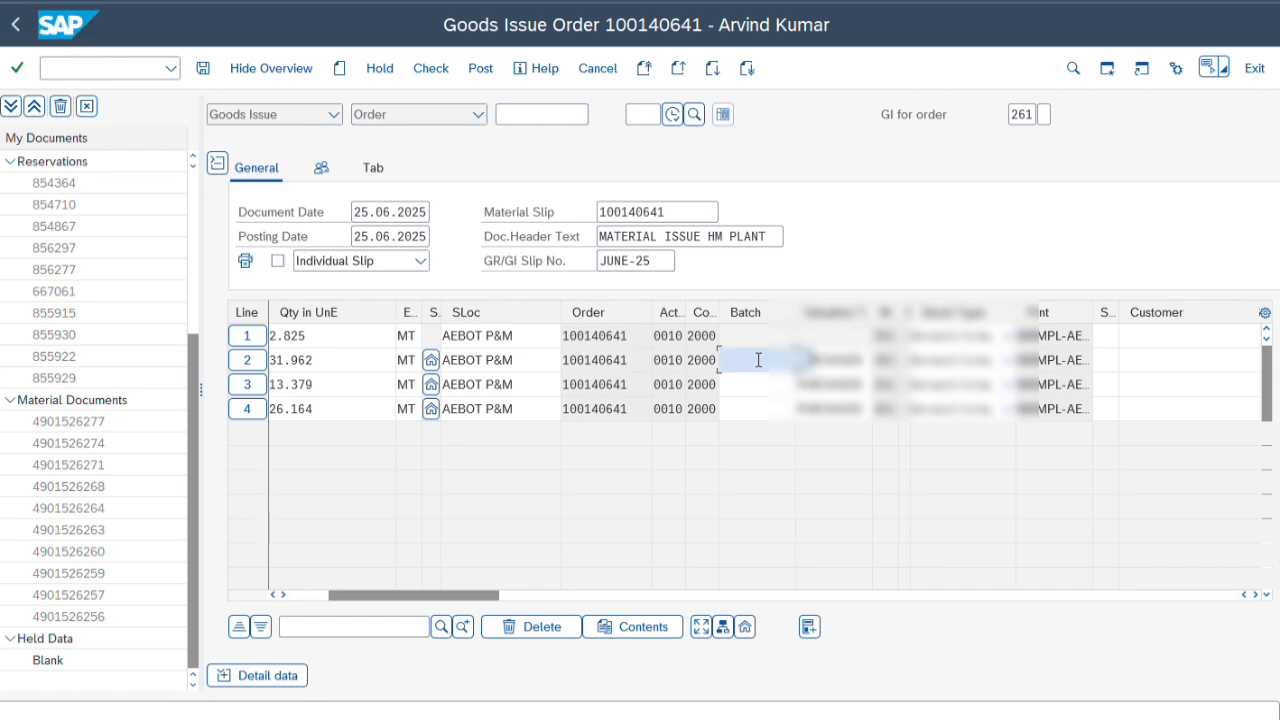
key(ctrl+v)
click(760, 384)
key(ctrl+v)
click(761, 410)
key(ctrl+v)
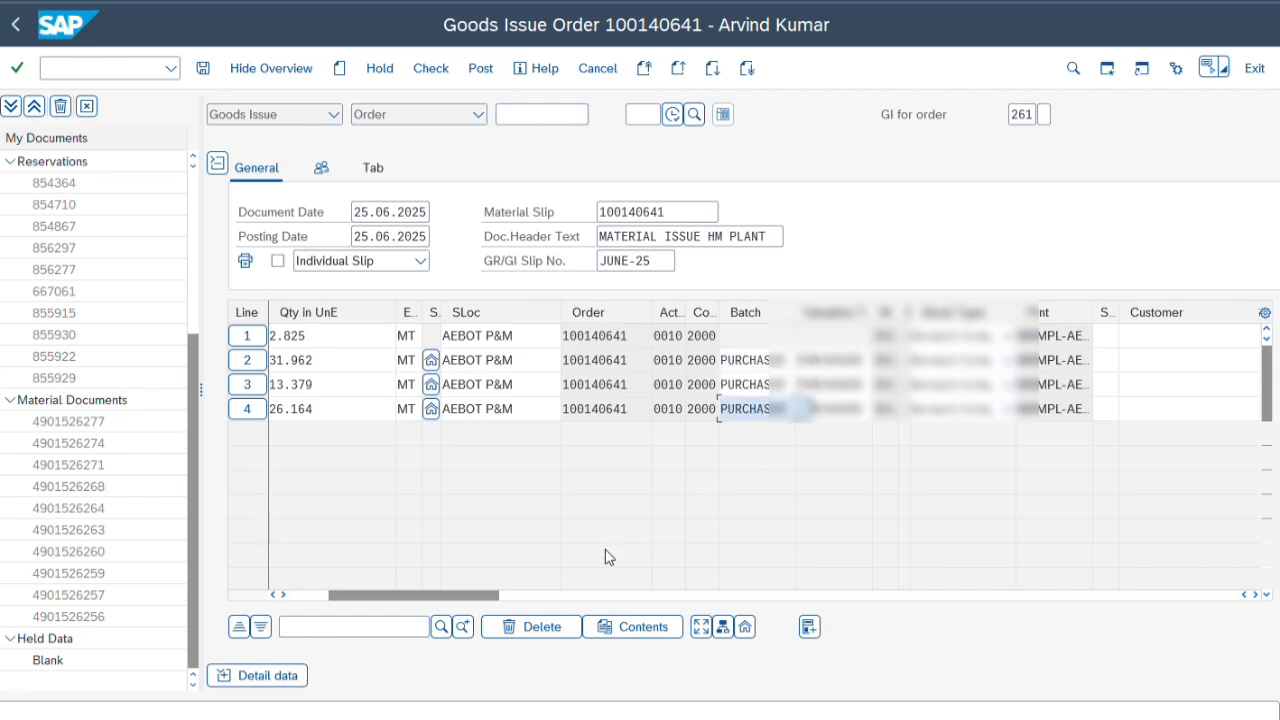
Run a check of the goods issue document and close the message log
drag(506, 597, 394, 594)
click(431, 68)
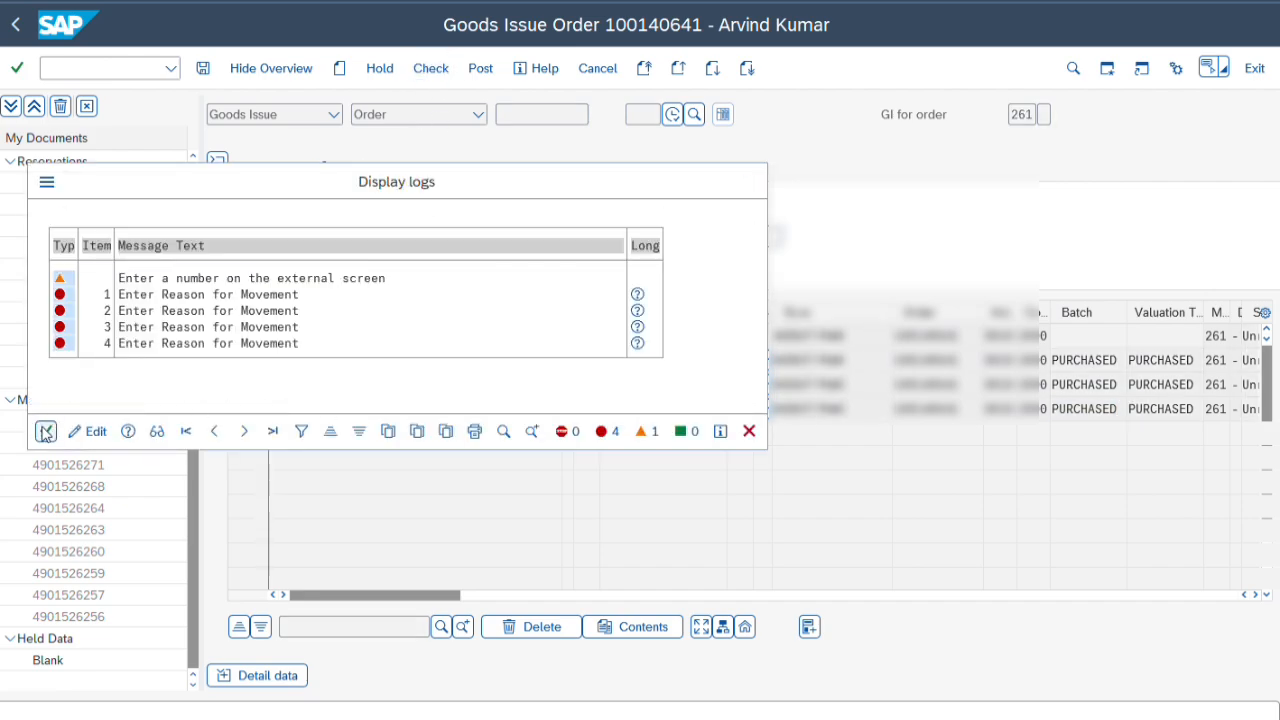
click(45, 431)
Expand the item details and set the reason for movement to 01 for the Bitumen VG-40 and Aggregate 20 mm lines
click(280, 676)
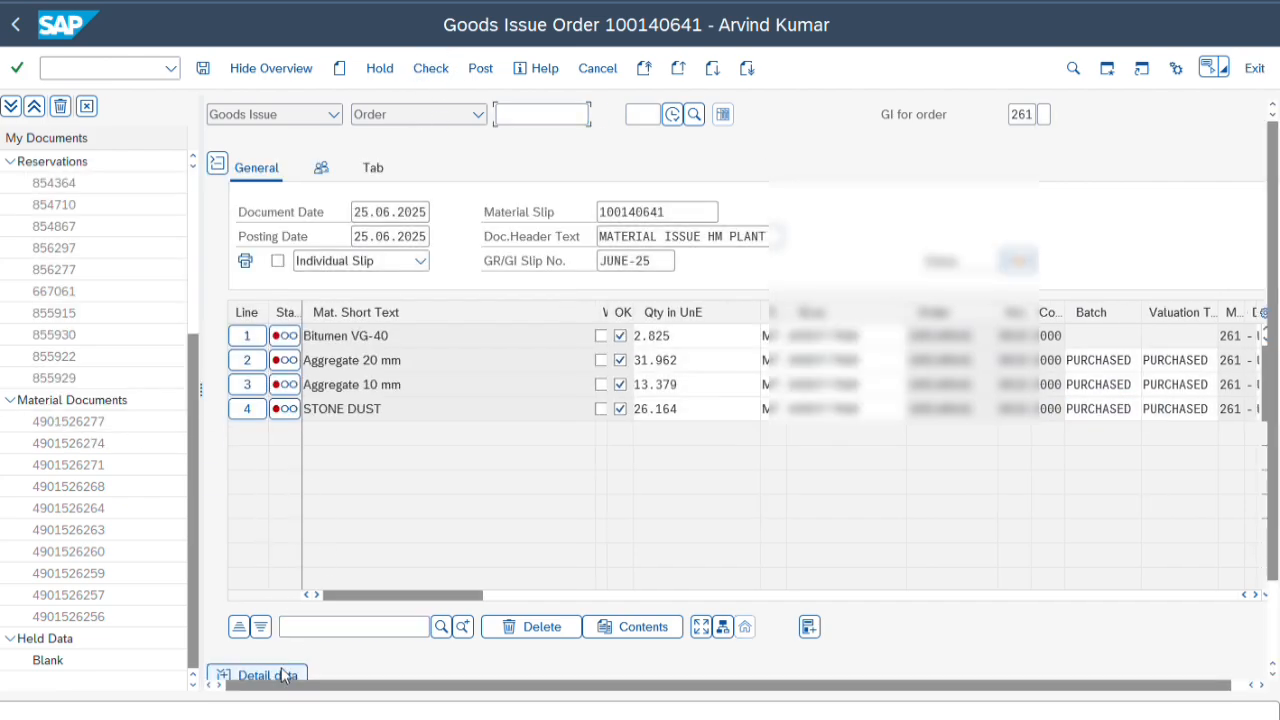
scroll(500, 526, down, 1)
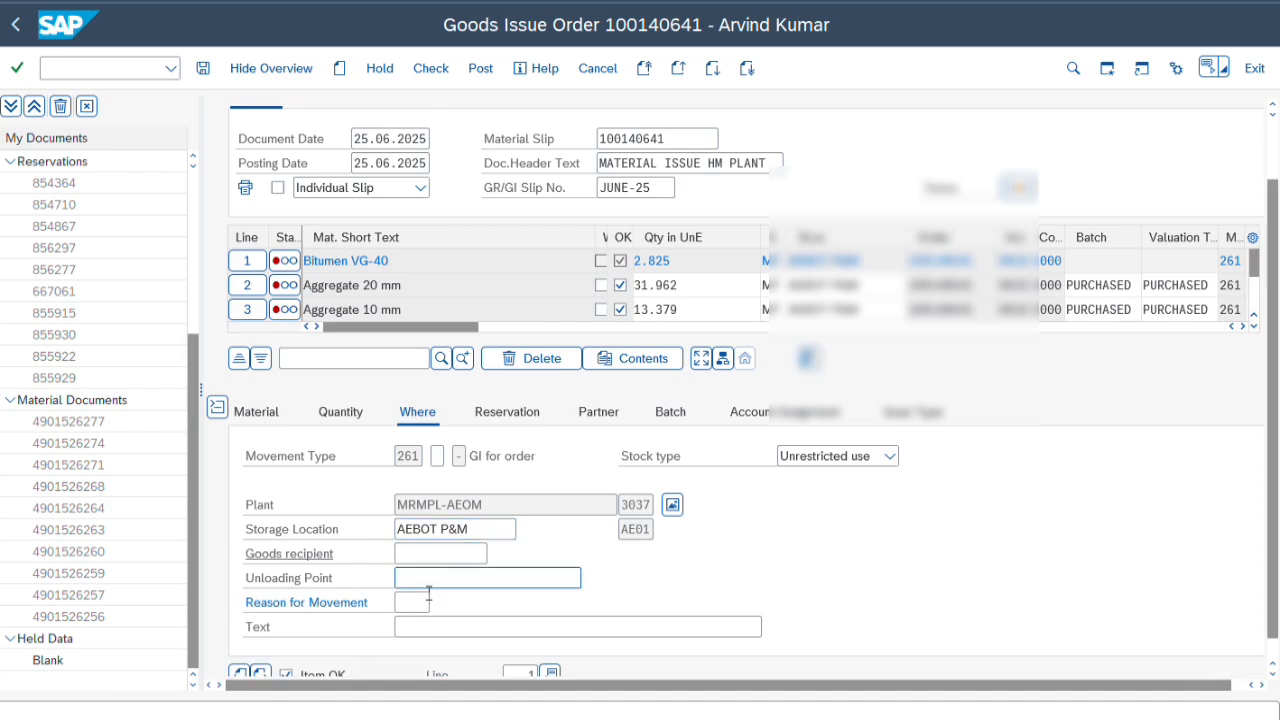
click(417, 603)
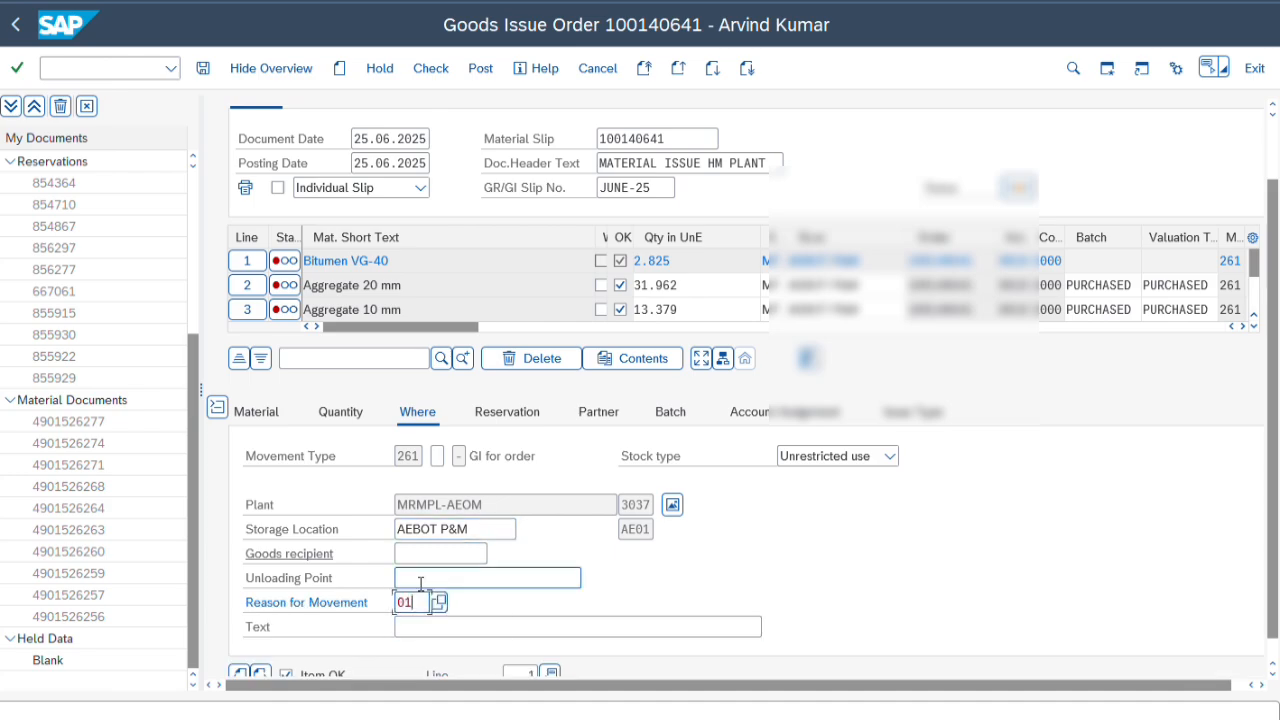
key(Return)
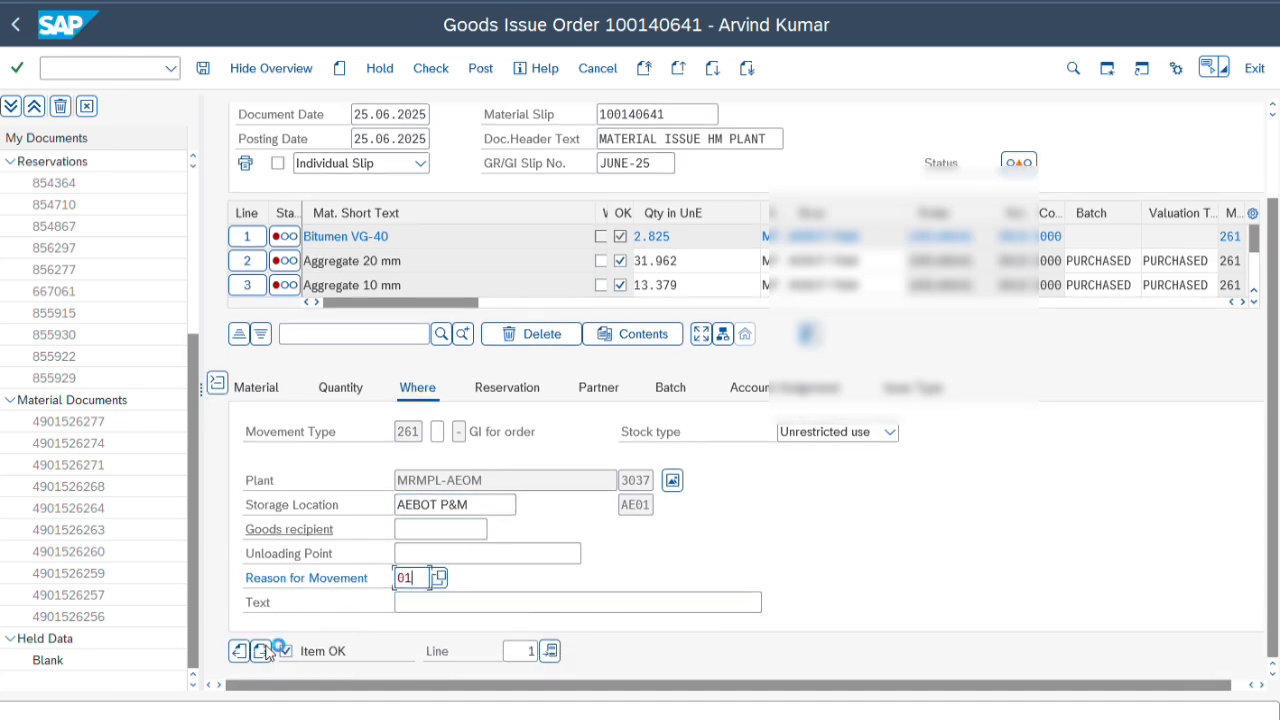
click(418, 588)
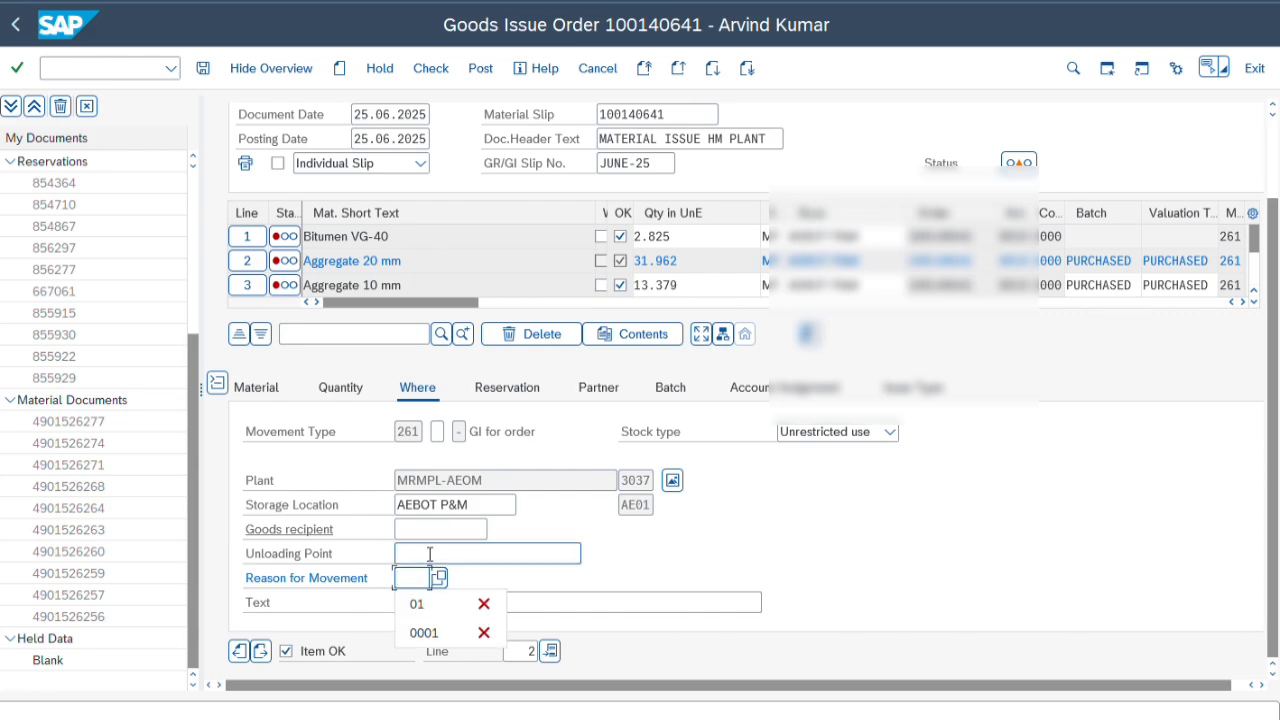
click(414, 603)
click(260, 652)
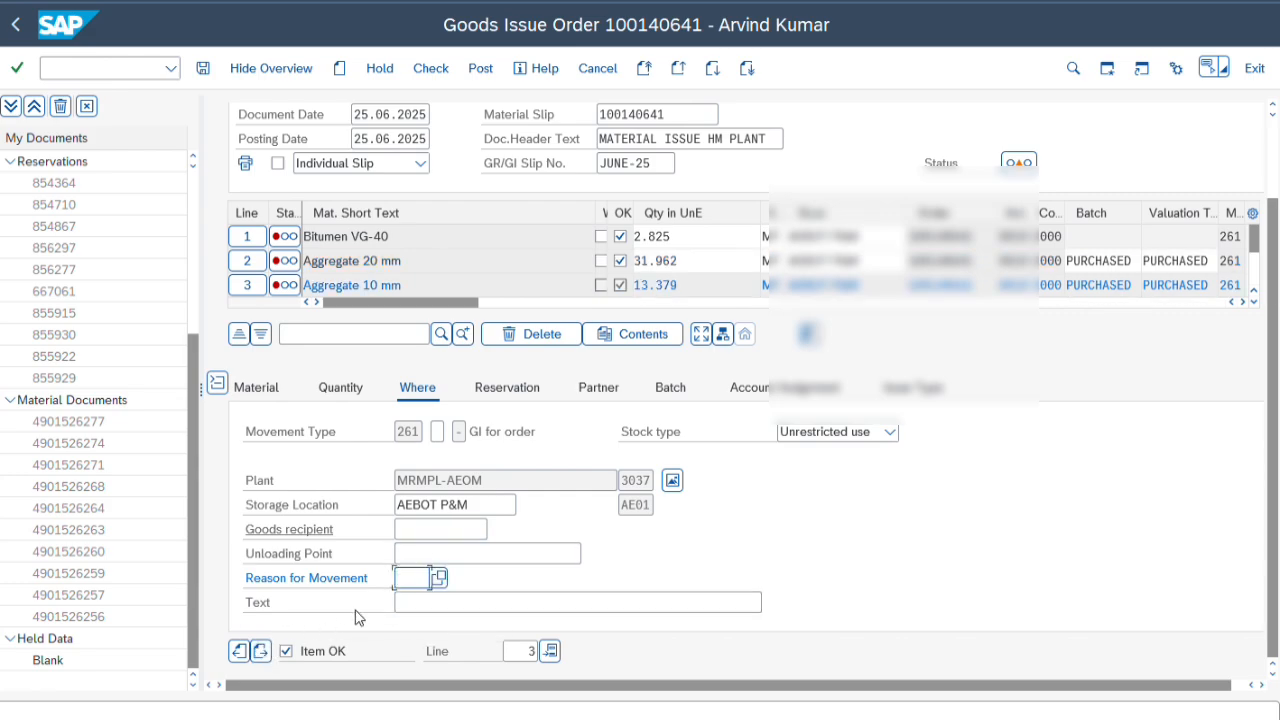
Set the reason for movement to 01 for the Aggregate 10 mm and STONE DUST lines
click(414, 604)
click(262, 652)
click(414, 582)
click(417, 604)
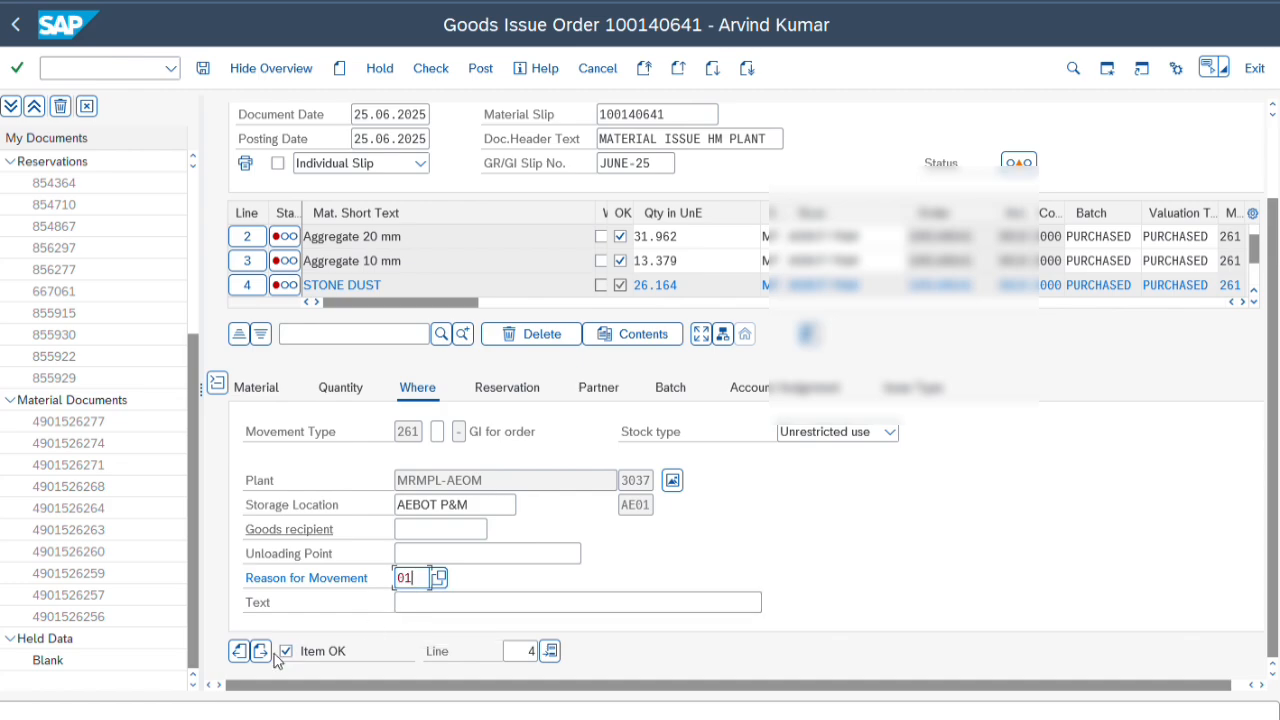
click(260, 652)
click(560, 576)
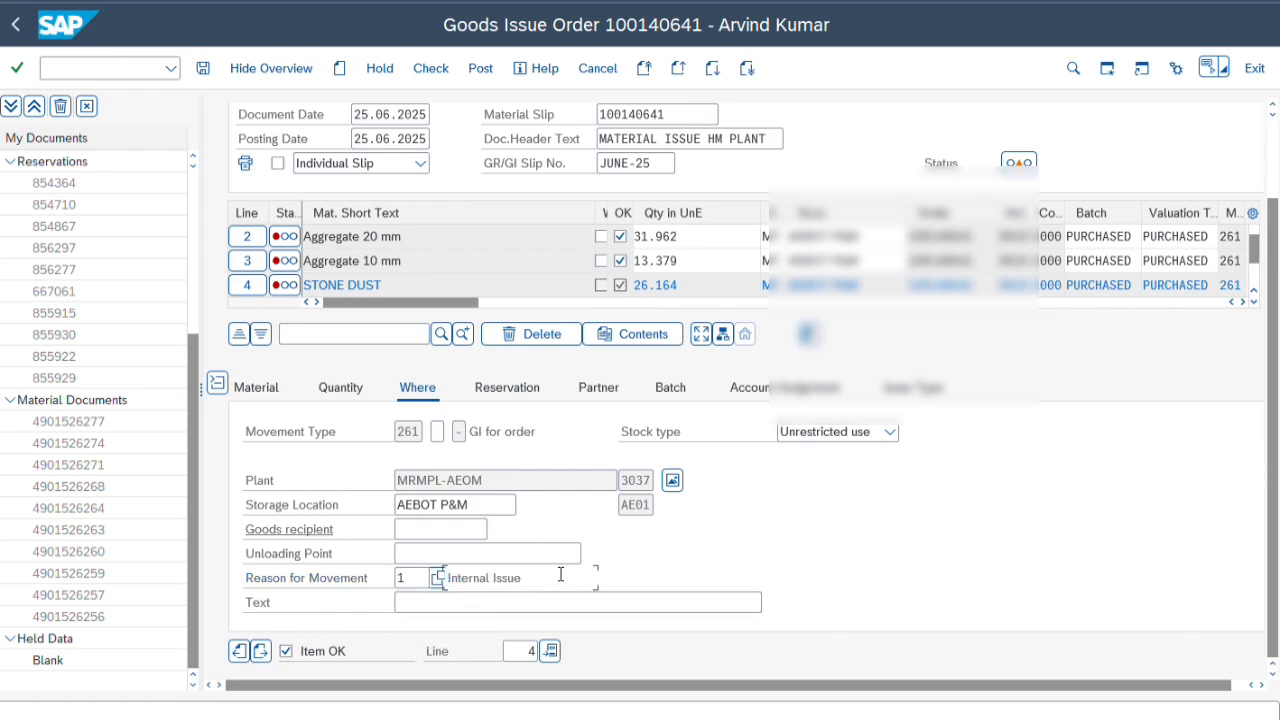
View the available reasons for movement for movement type 261 and close the list without changing the value
click(410, 578)
click(439, 578)
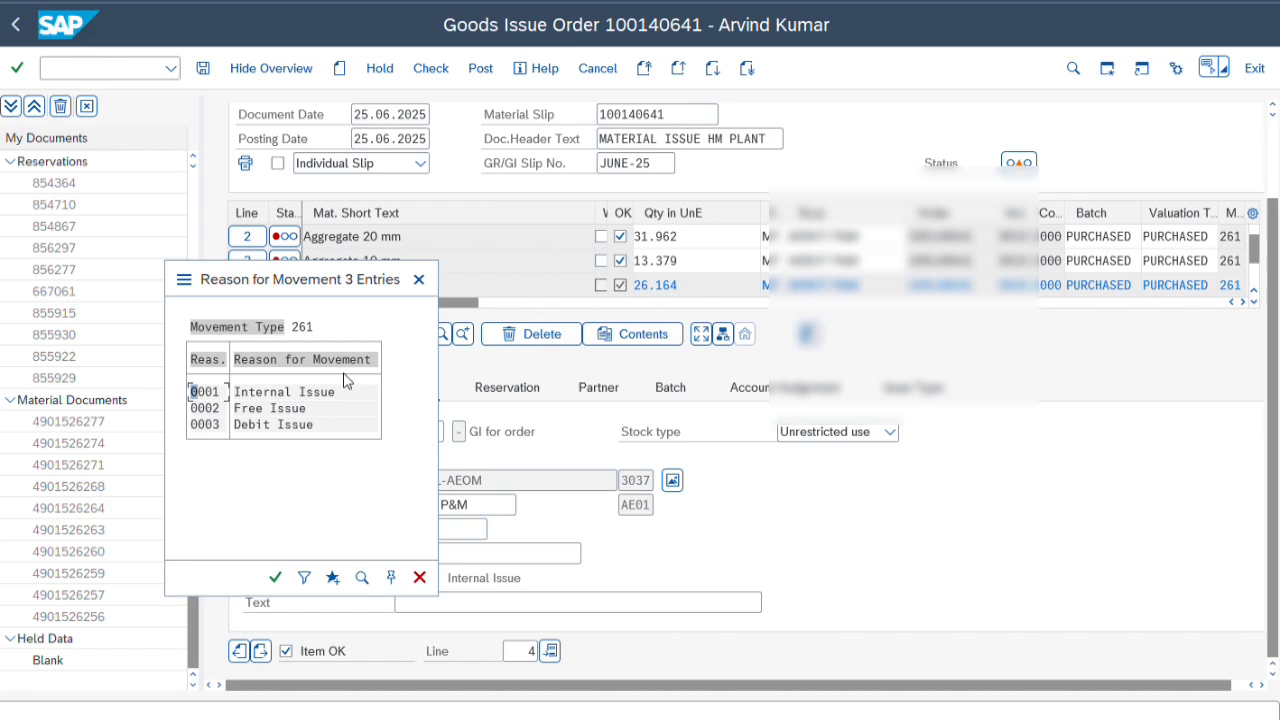
click(420, 280)
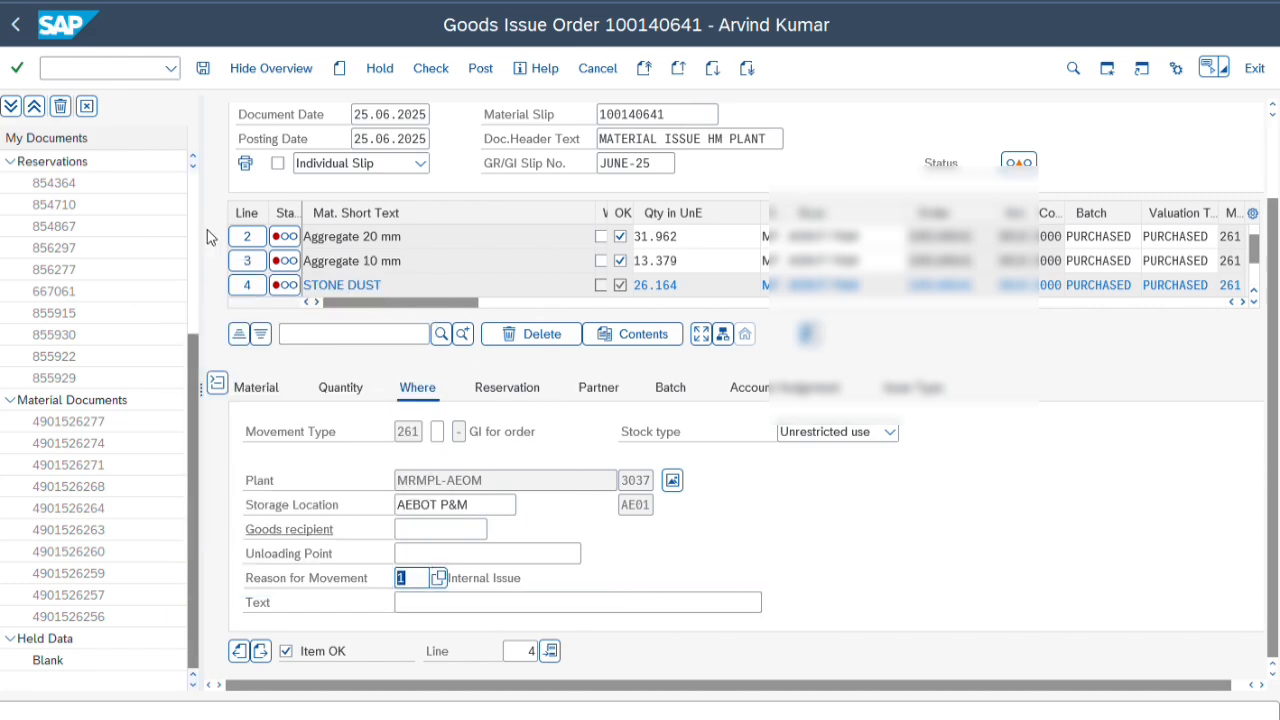
Check the goods issue again, read the log message for item 1 and close the log
click(431, 68)
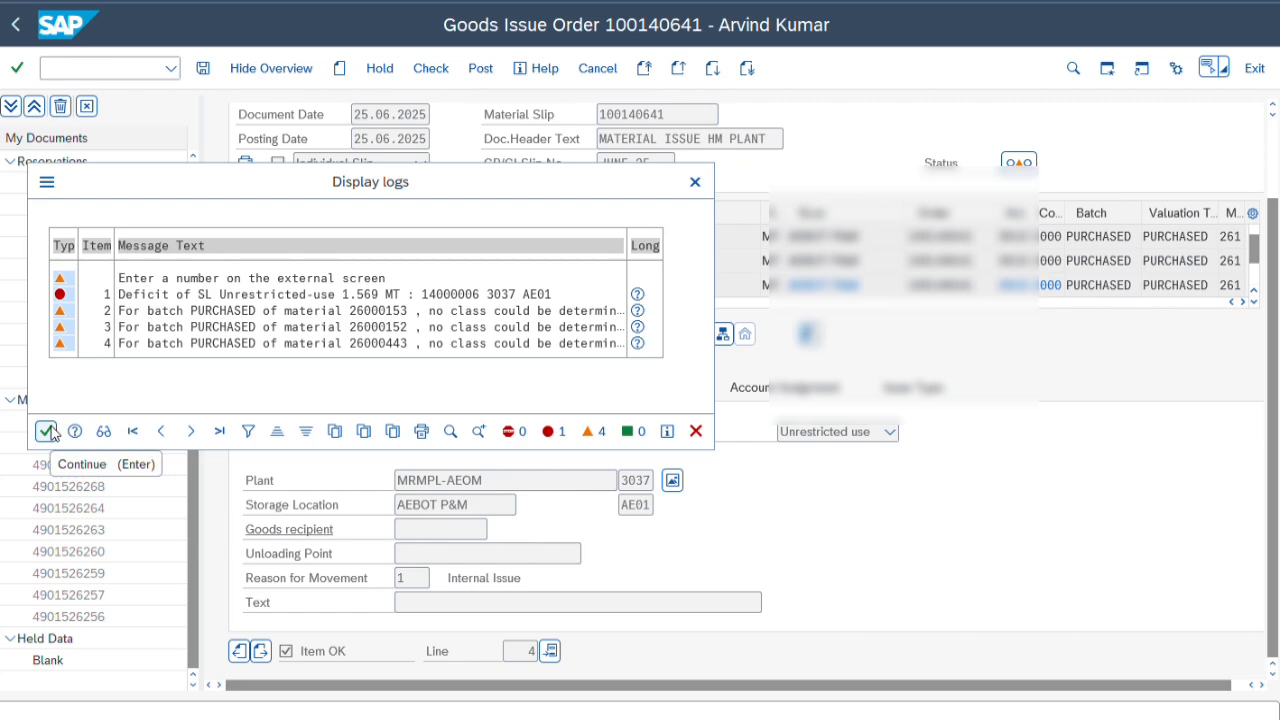
click(286, 294)
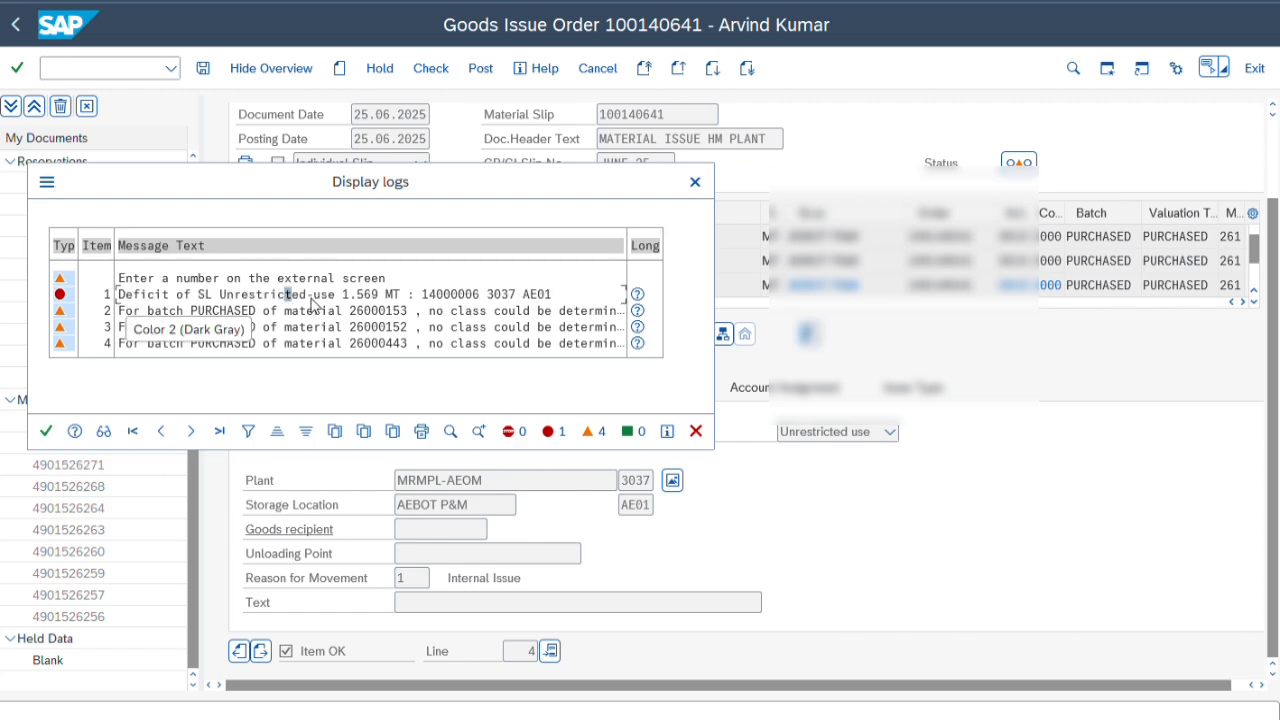
click(46, 431)
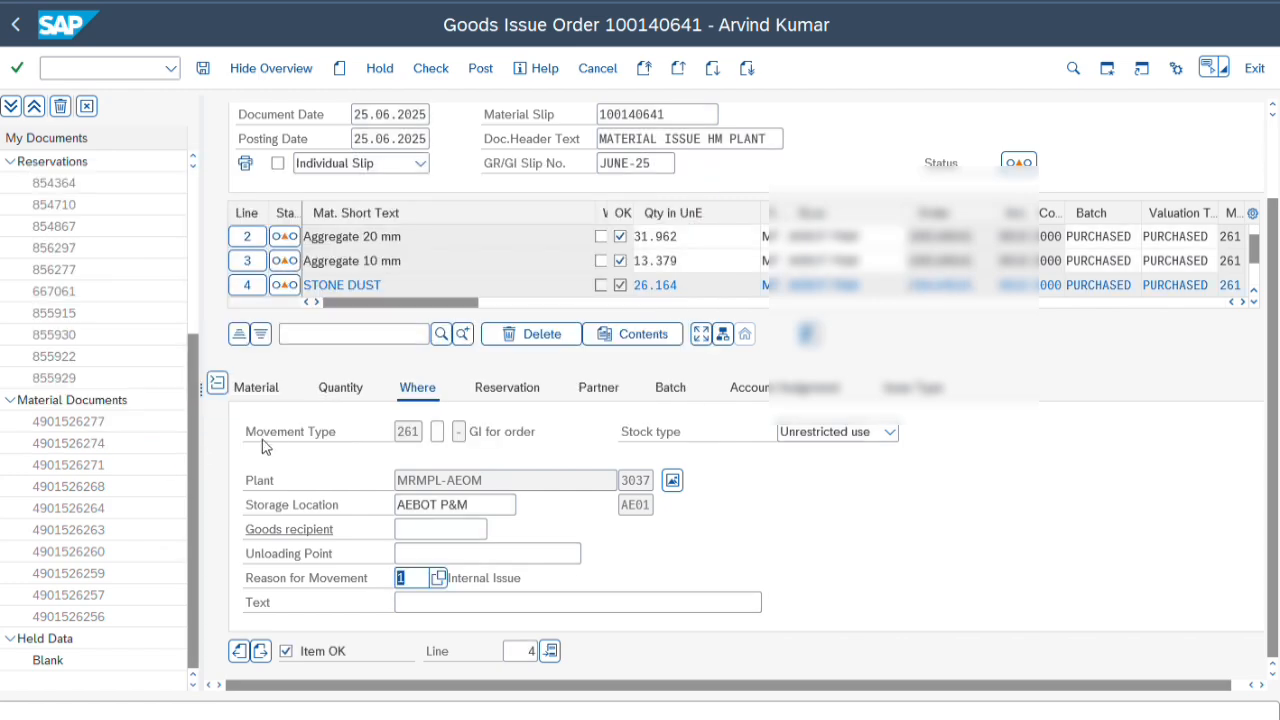
Collapse the item details and highlight the material short text Bitumen VG-40 in line 1
click(223, 382)
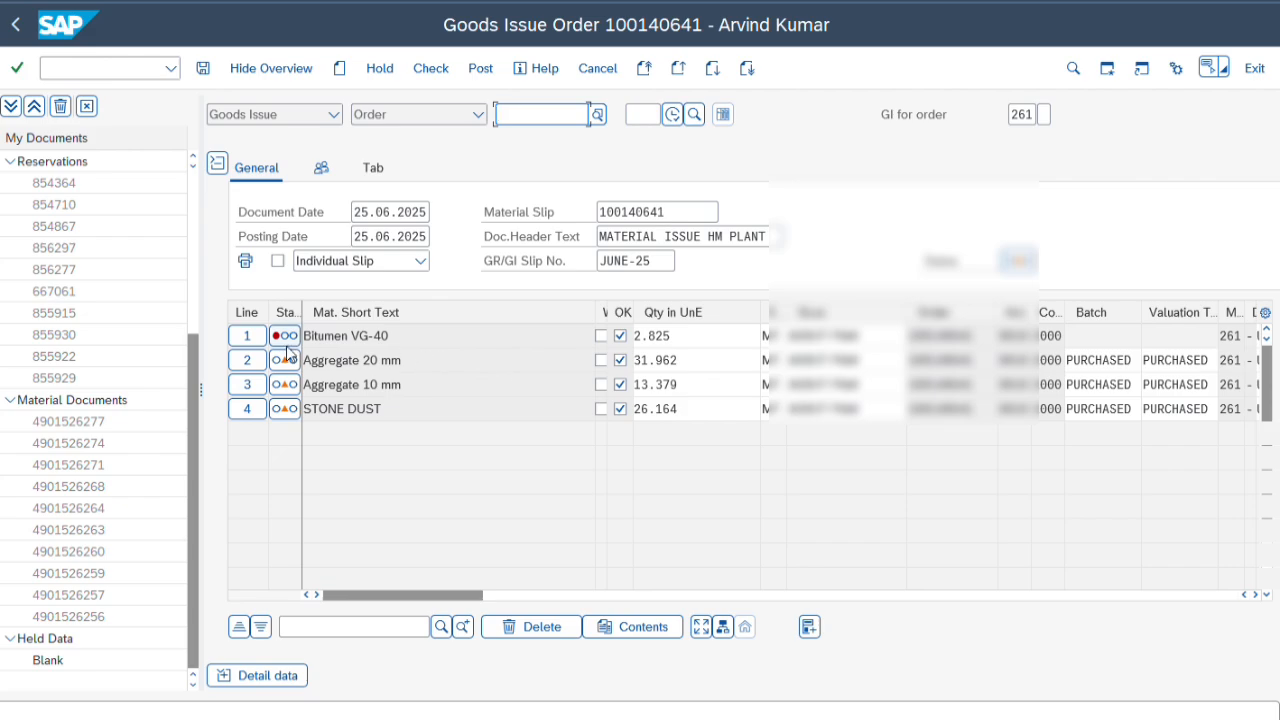
mouse_move(287, 354)
drag(410, 337, 319, 340)
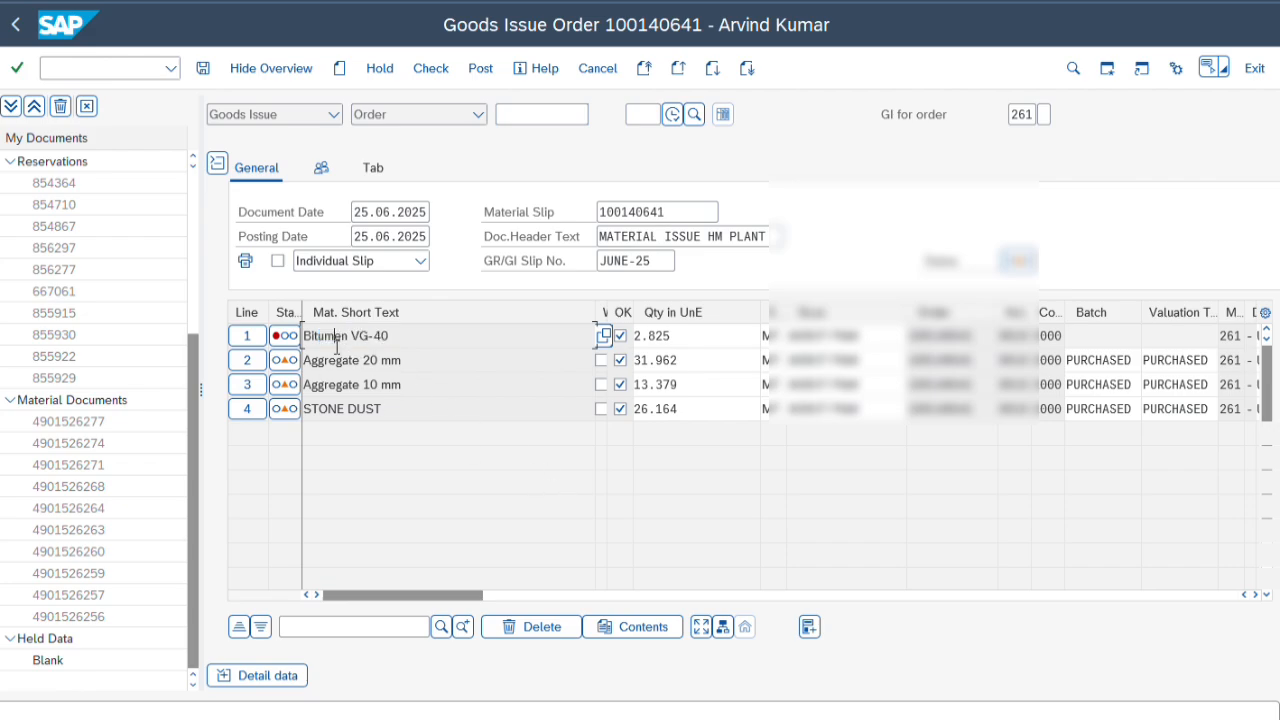
drag(389, 337, 313, 334)
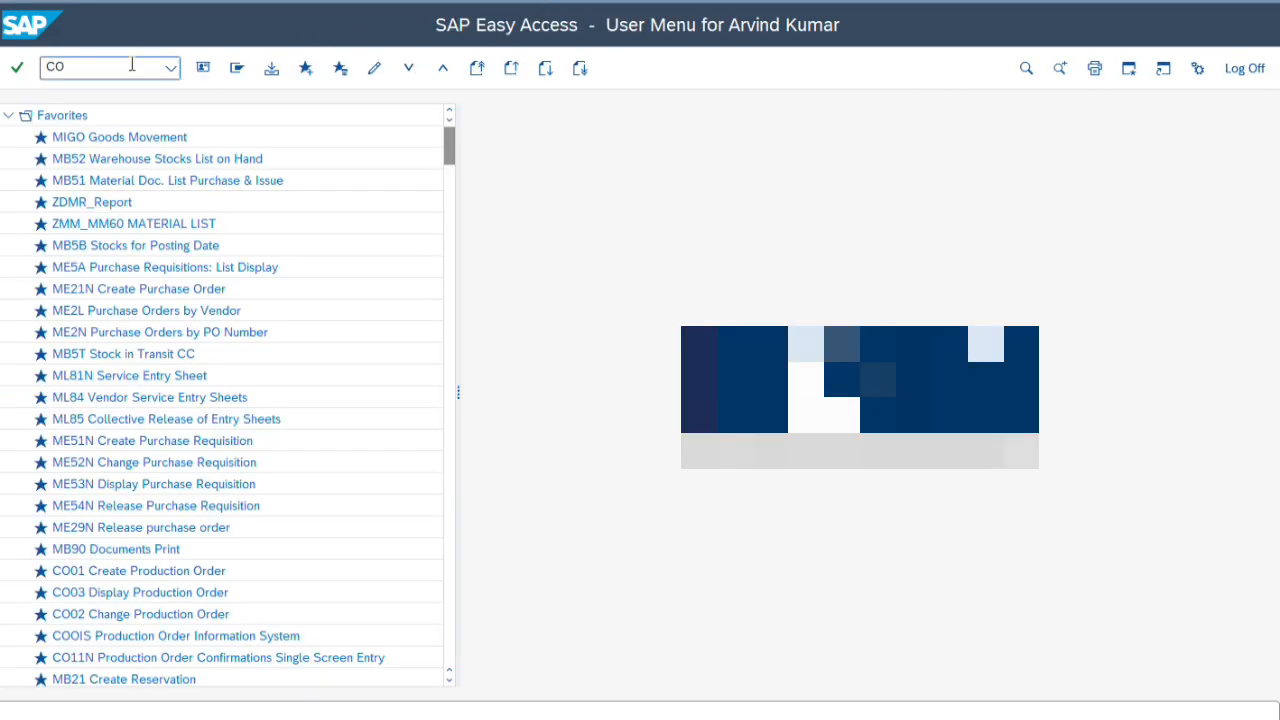
Start transaction CO02, view the prefilled BC I-3 production order and return to the initial screen
text(02)
key(Return)
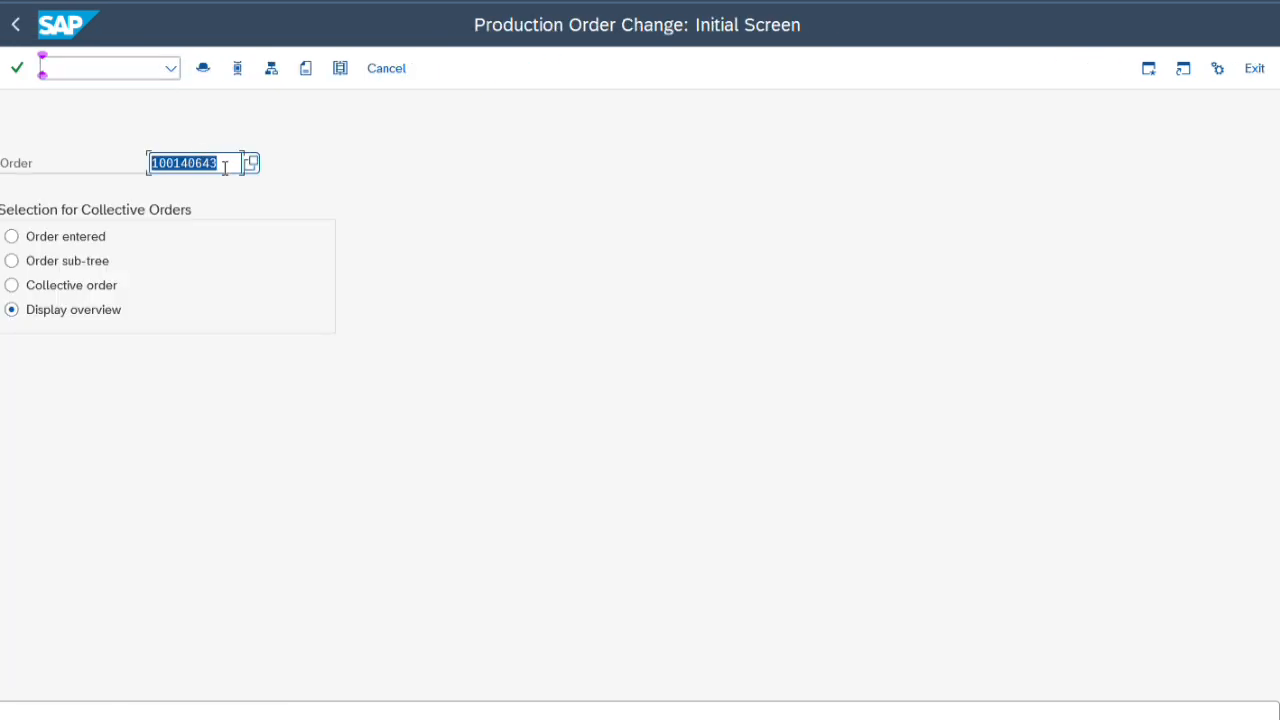
key(Return)
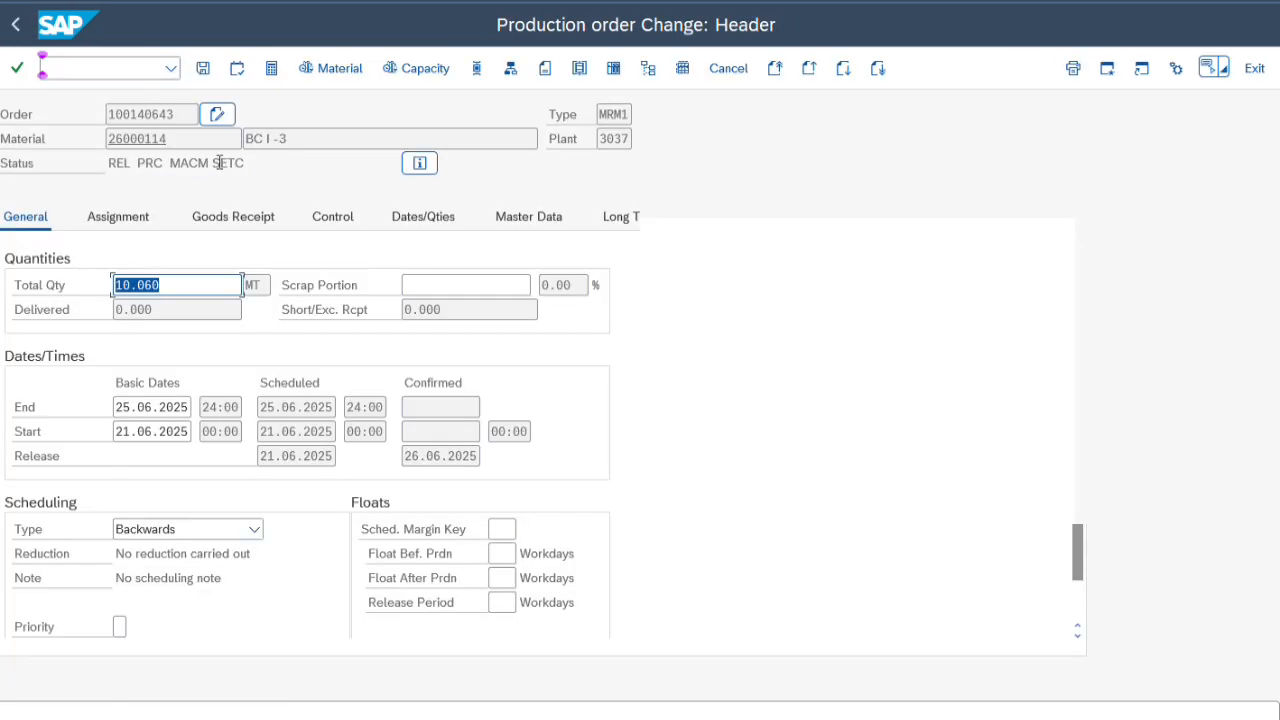
click(16, 24)
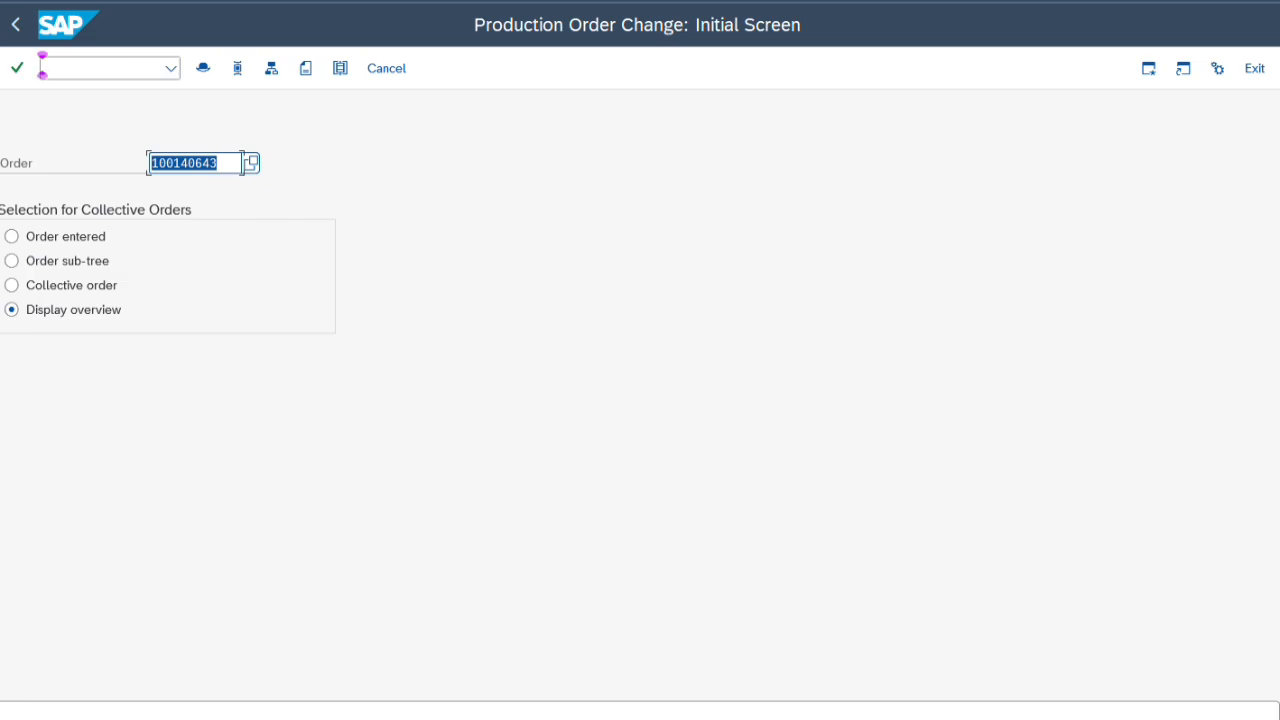
Switch to the Excel workbook and copy the production order number of the DBM II row on Sheet3
key(alt+Tab)
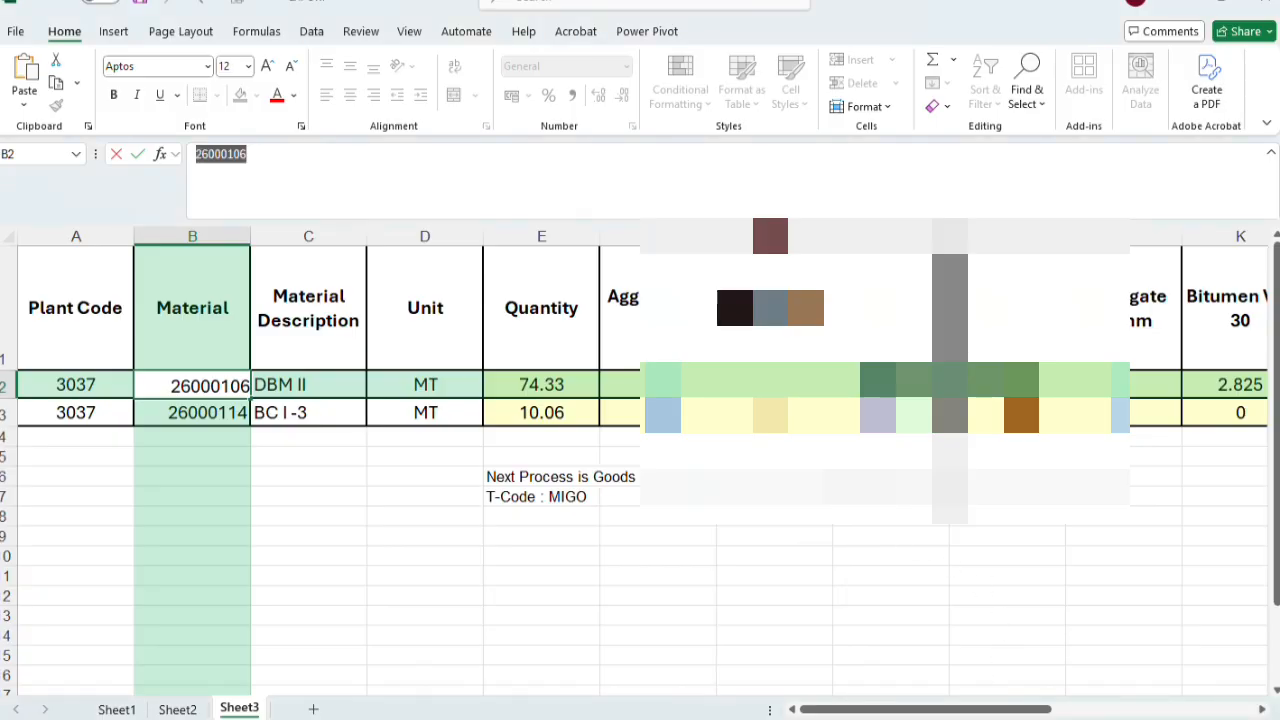
drag(851, 709, 1086, 694)
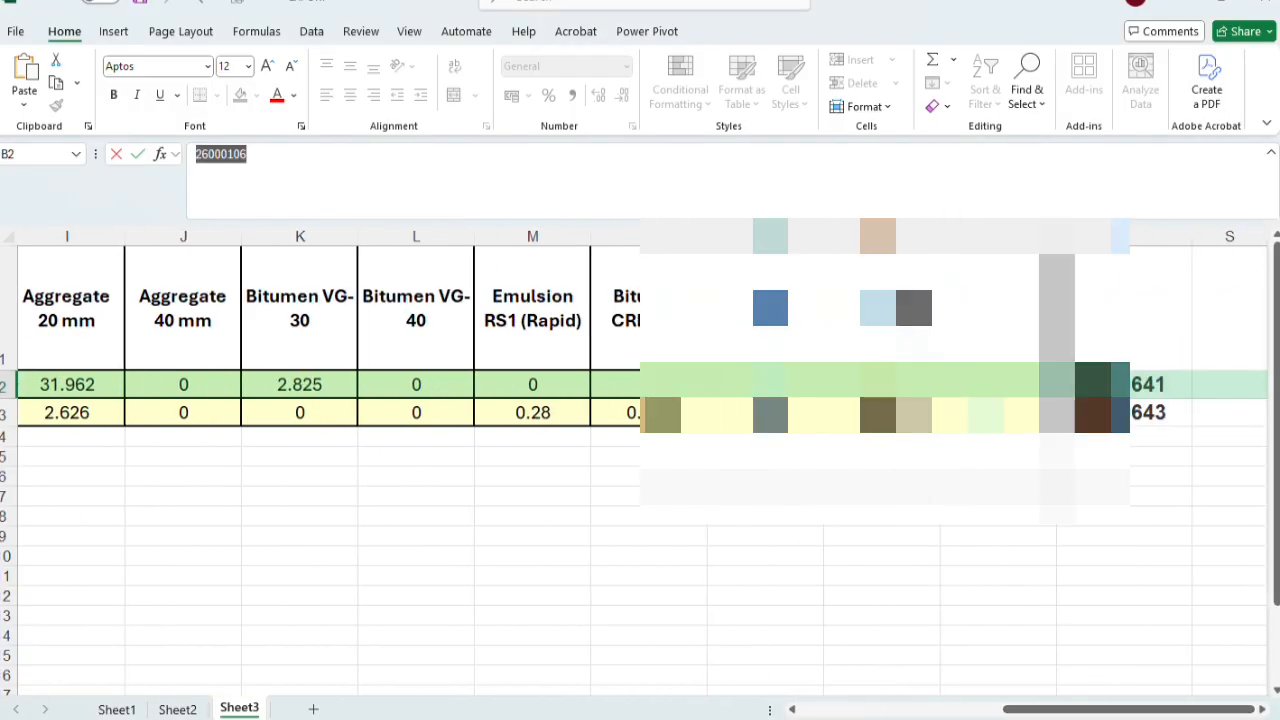
click(1160, 384)
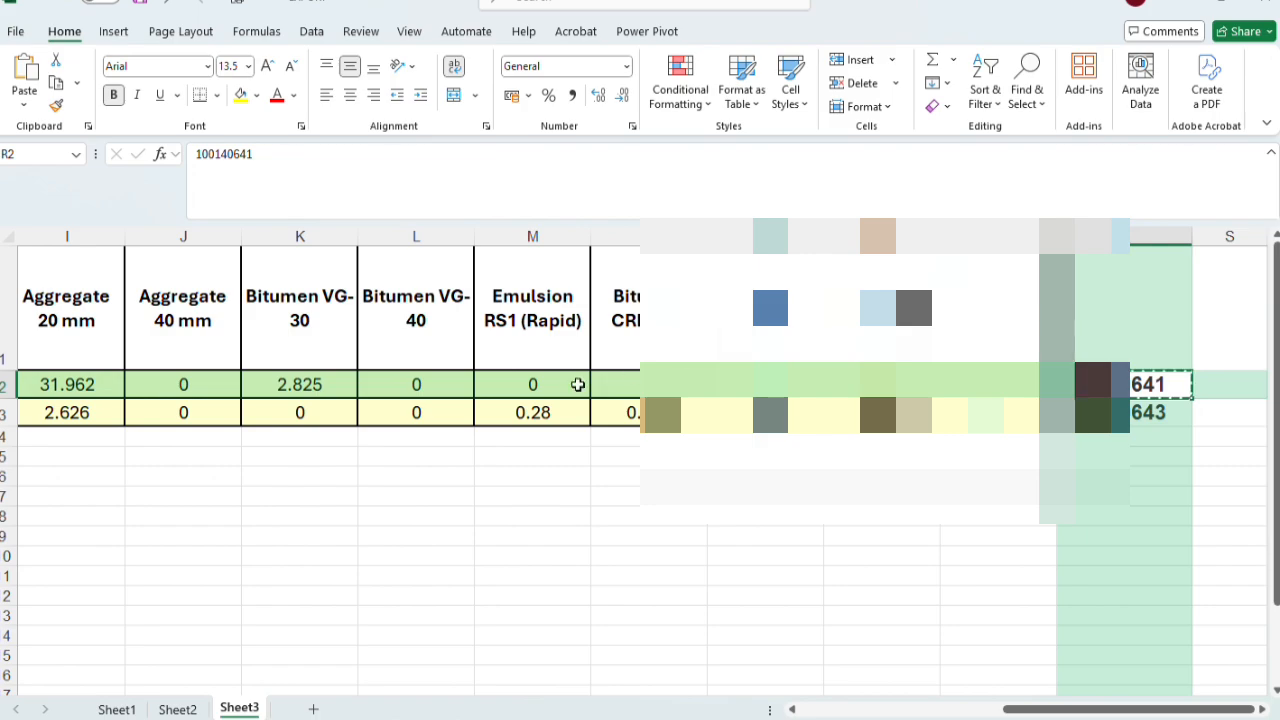
key(ctrl+c)
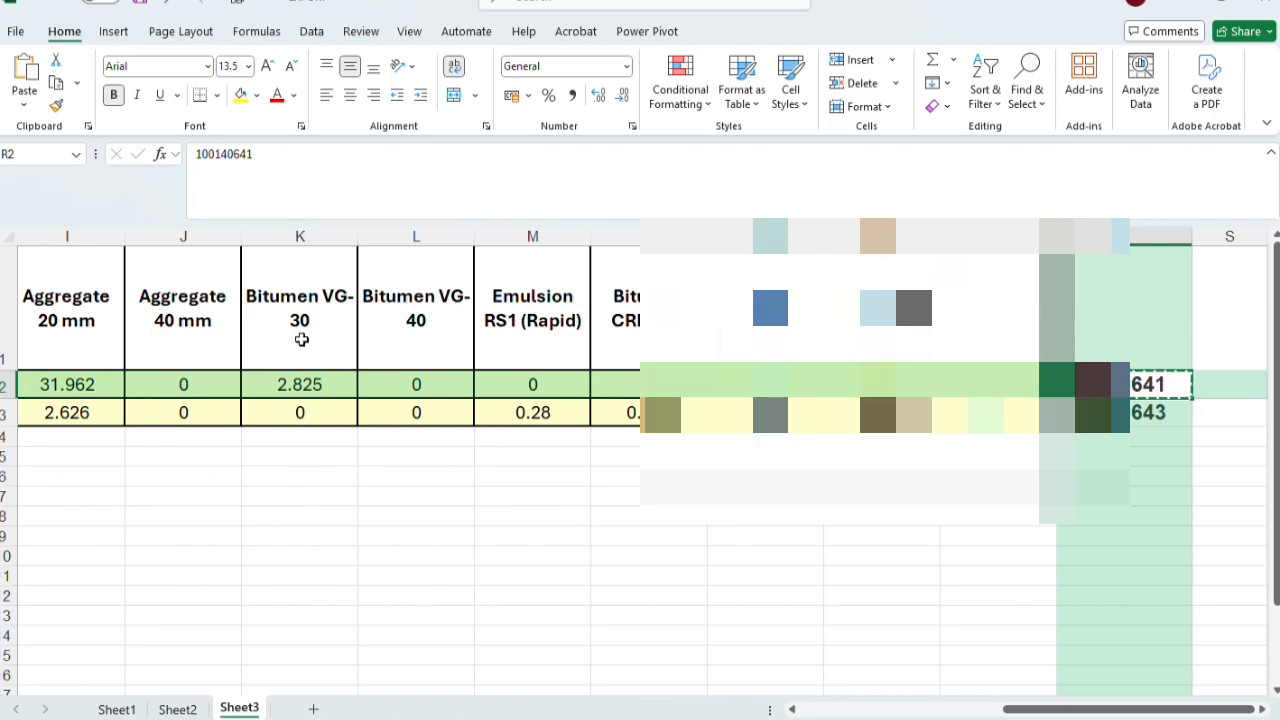
drag(1106, 709, 854, 711)
Switch back to SAP, paste the copied DBM II production order number and open the order for changing
key(alt+Tab)
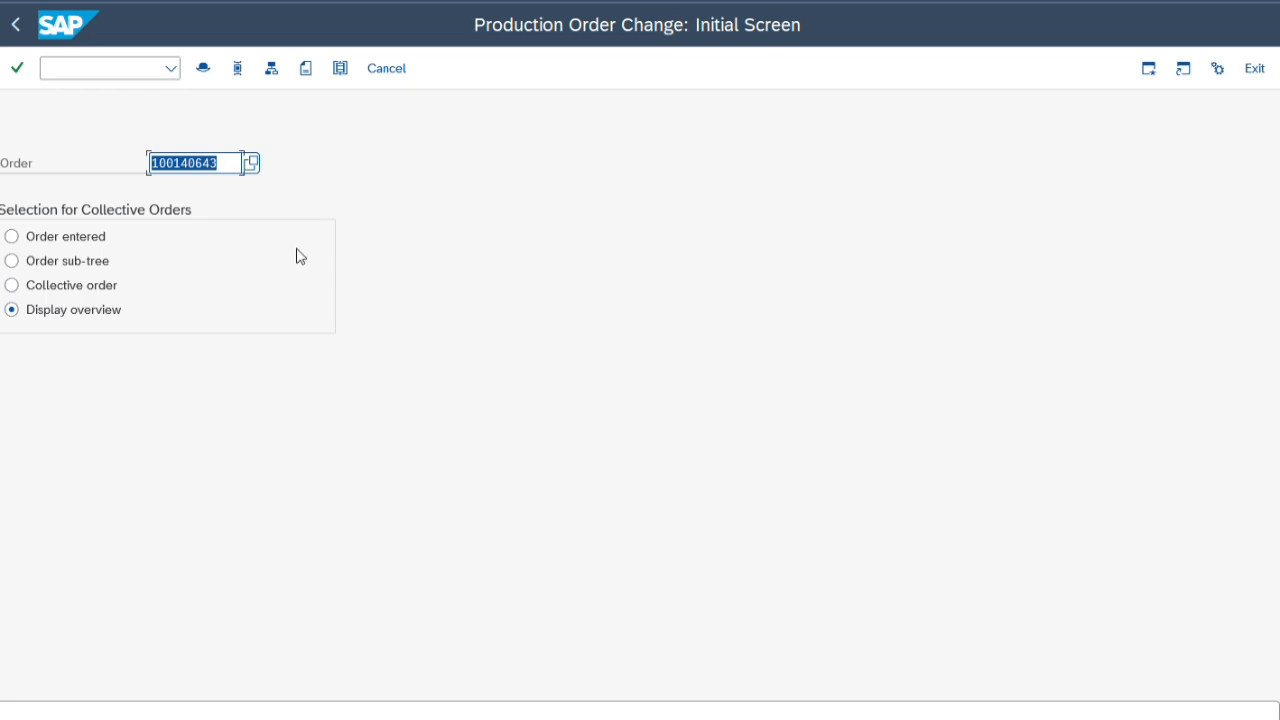
key(ctrl+v)
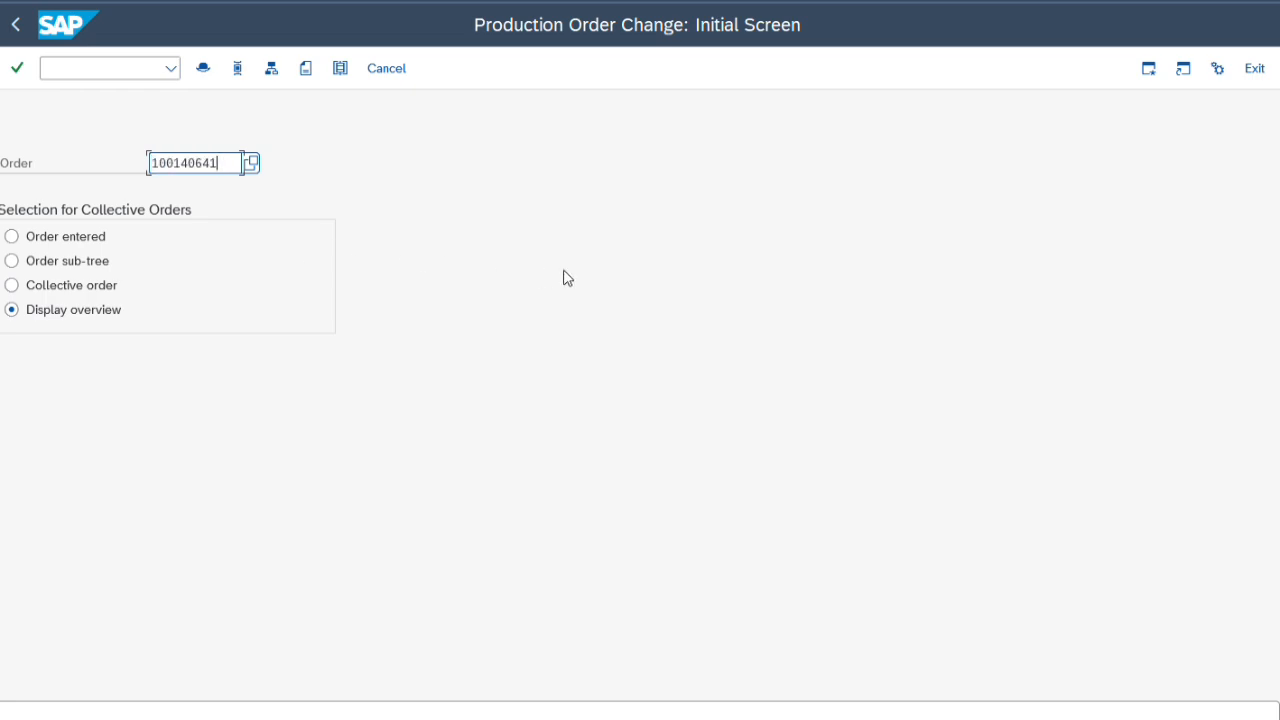
key(Return)
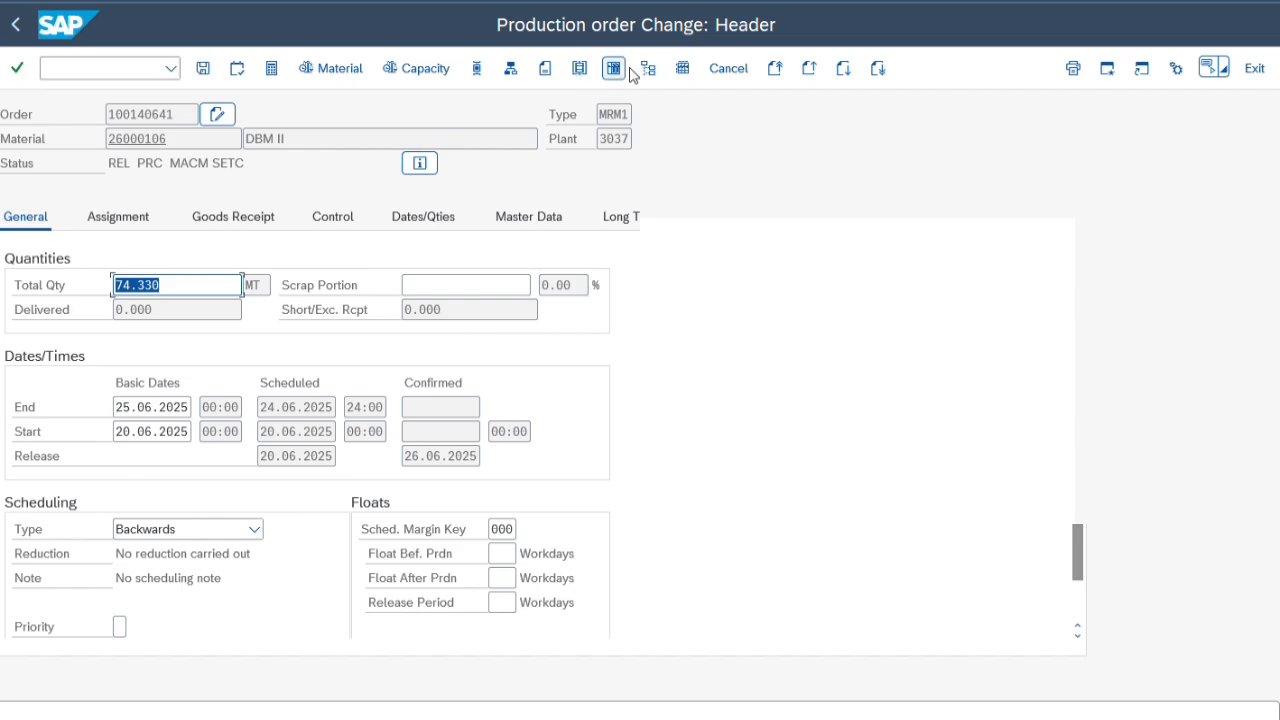
click(507, 72)
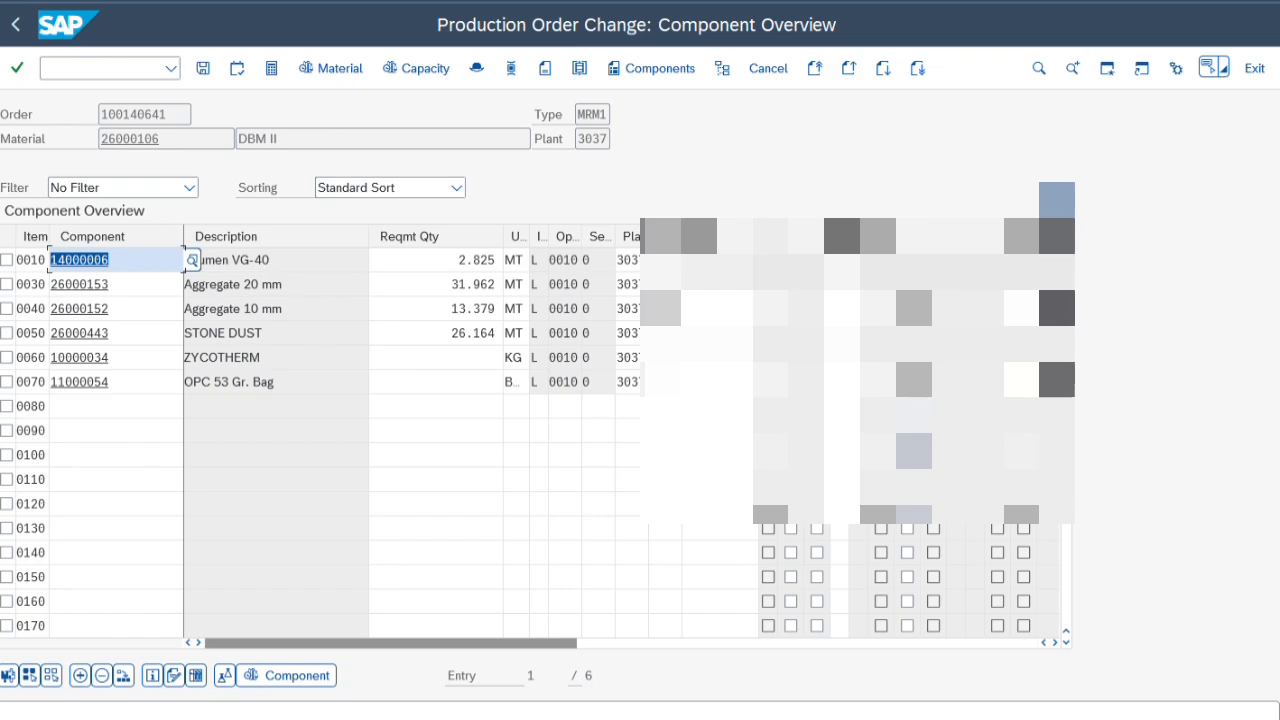
text(VG3)
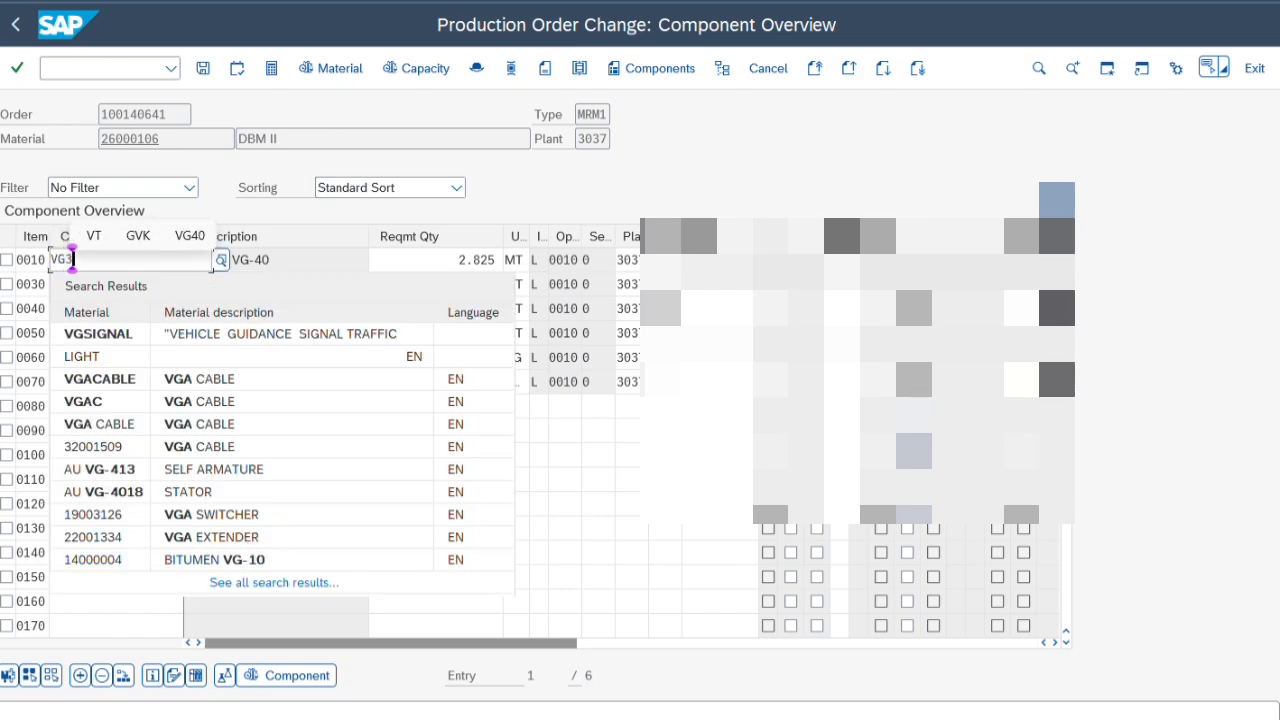
text(0)
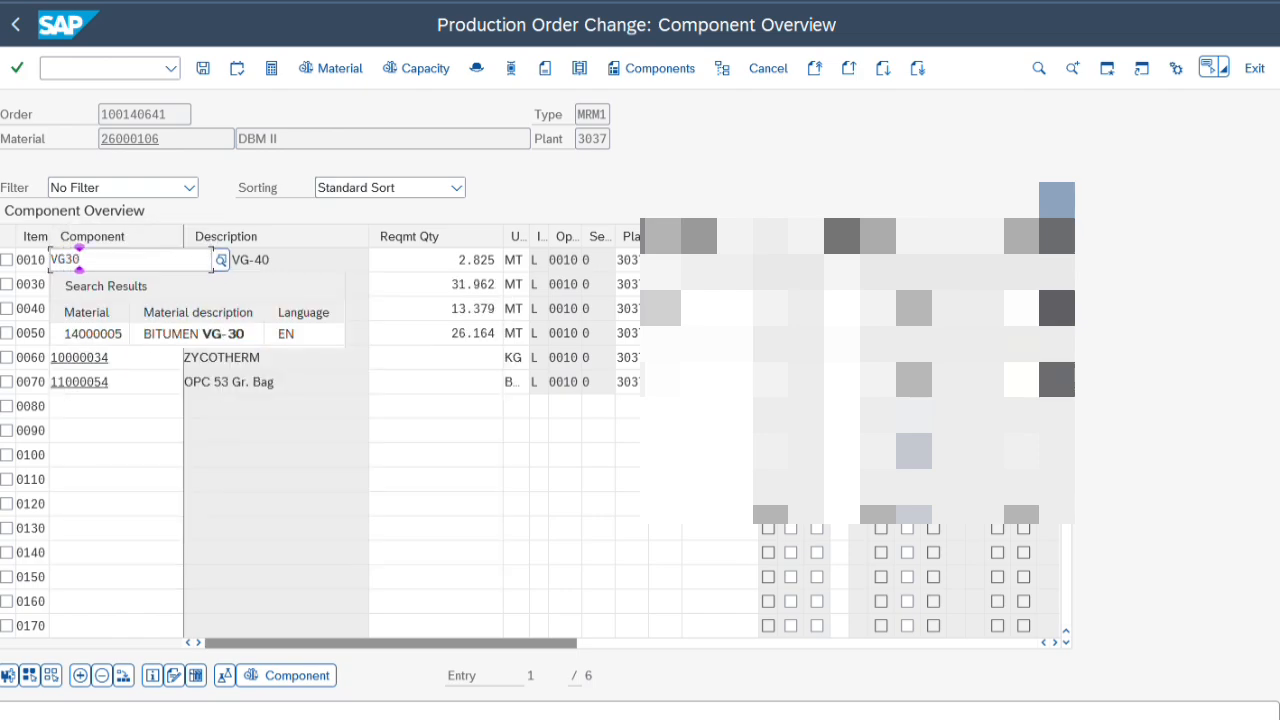
click(226, 341)
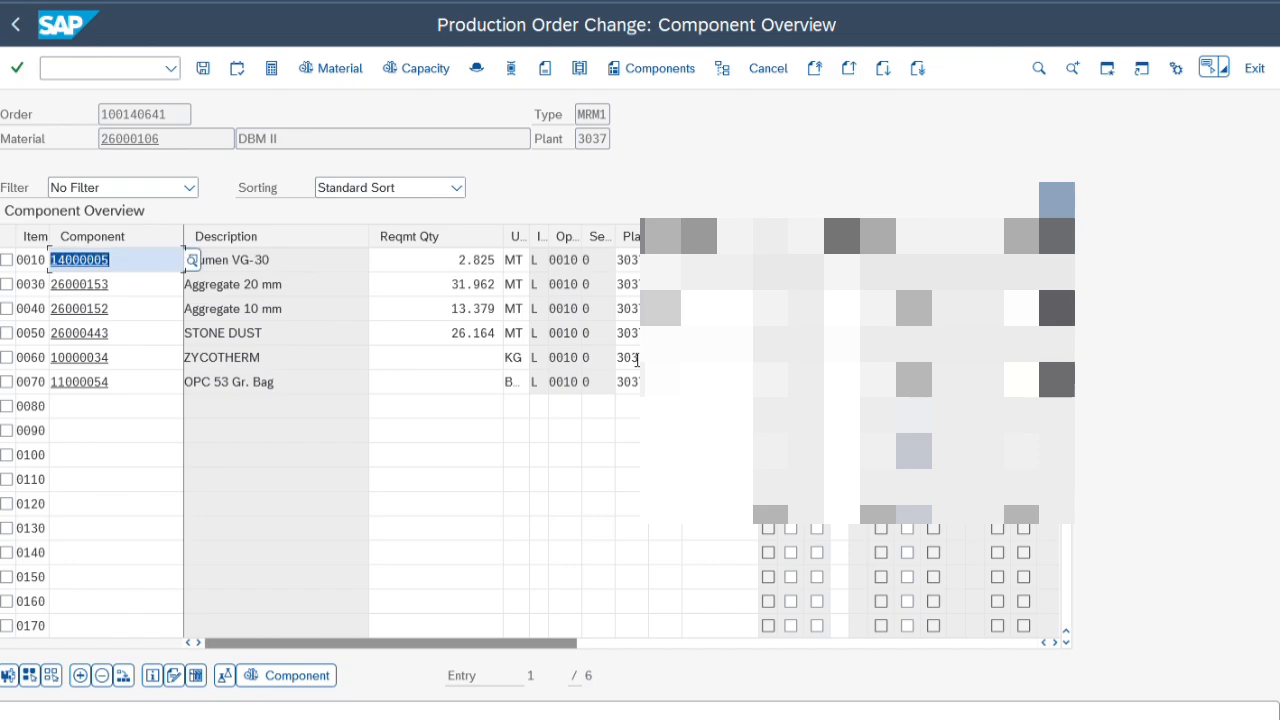
click(203, 68)
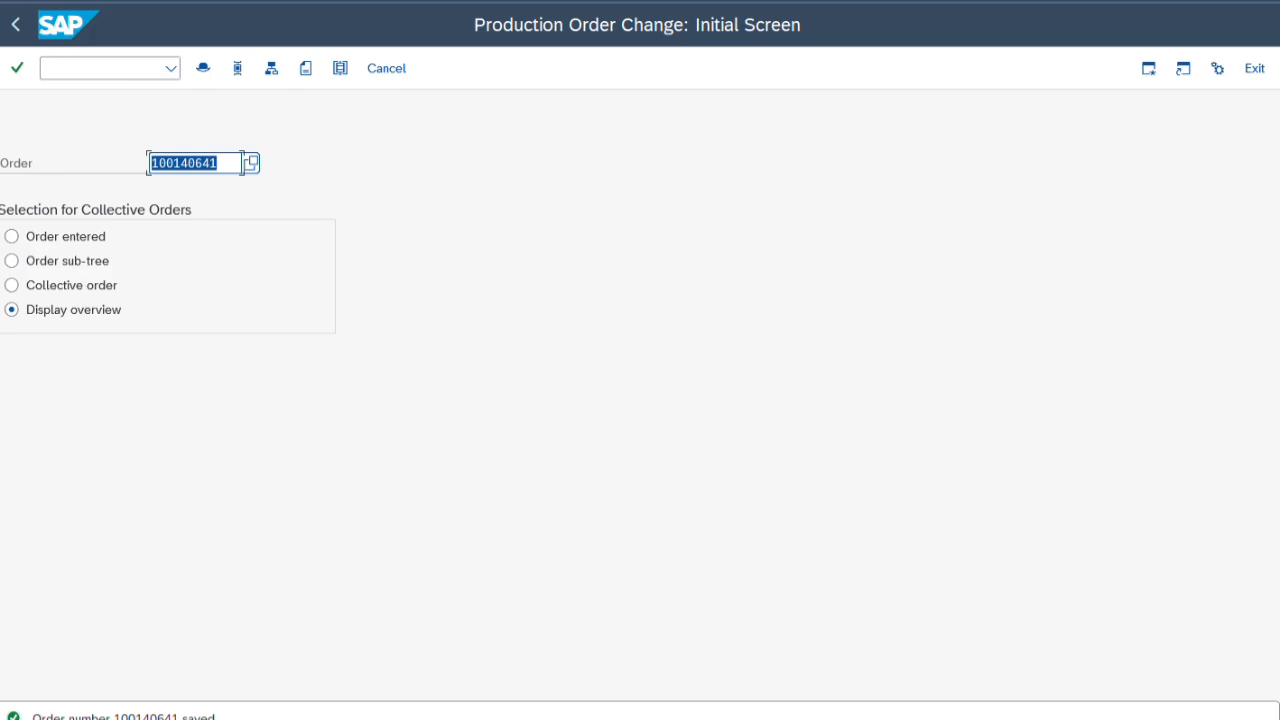
Return to the SAP window with the open goods issue document
mouse_move(850, 712)
click(846, 690)
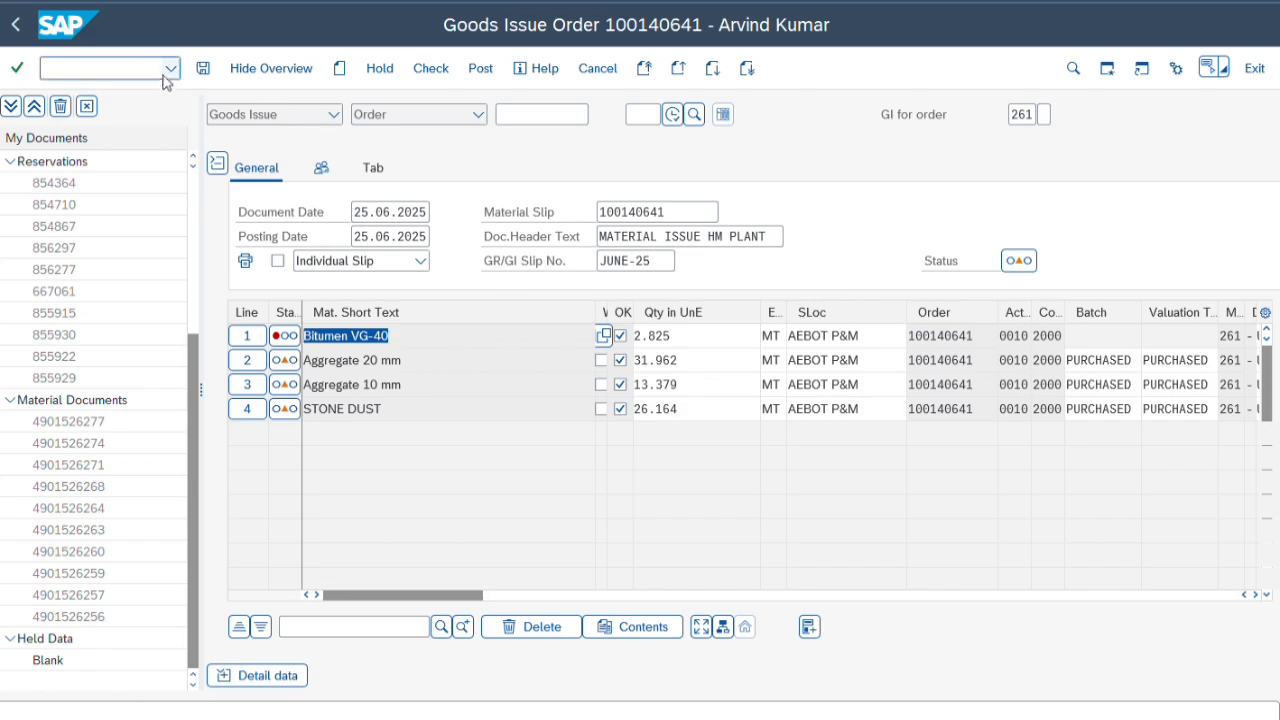
Restart the goods issue without saving the entered document and reload the DBM II production order's items
click(340, 68)
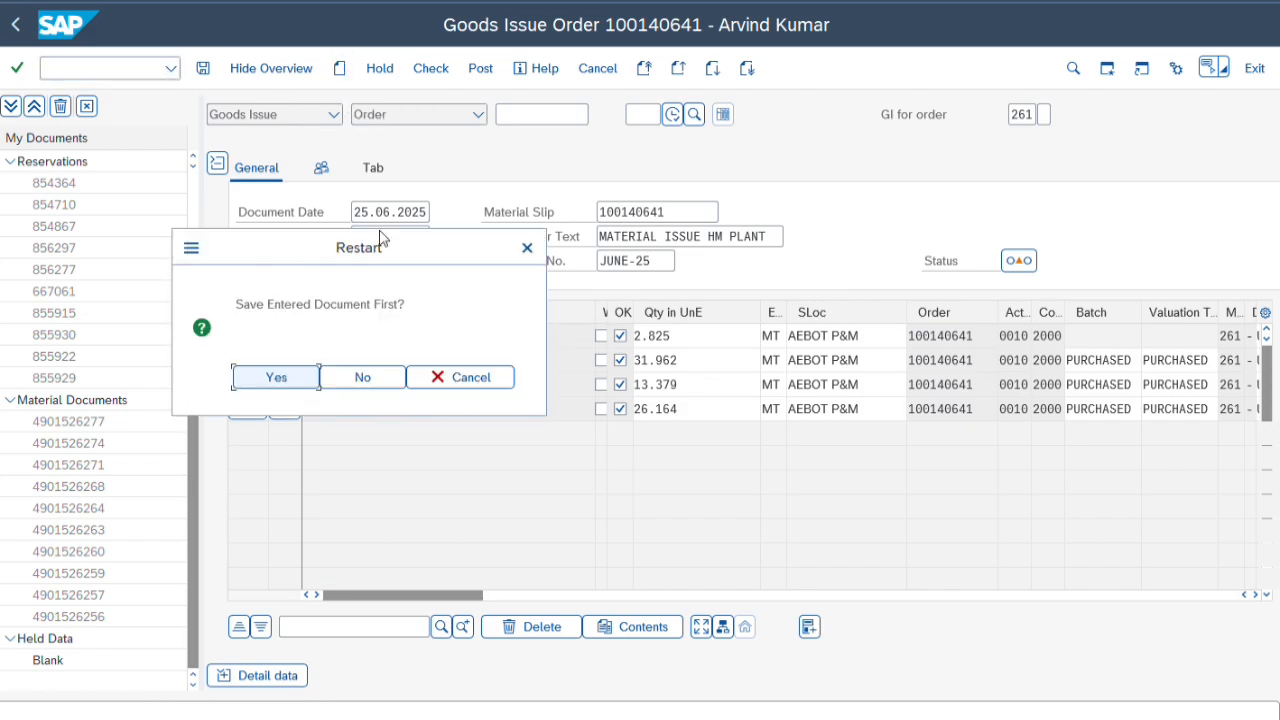
click(369, 385)
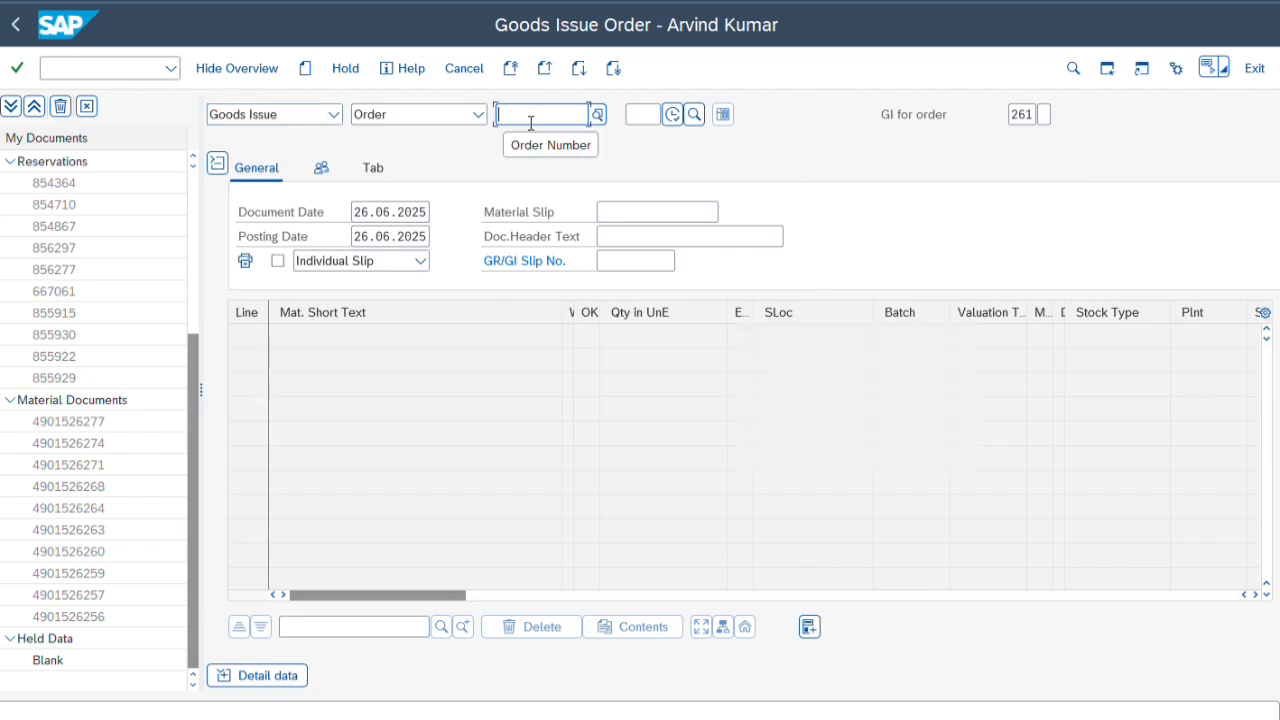
text(100140641)
click(541, 140)
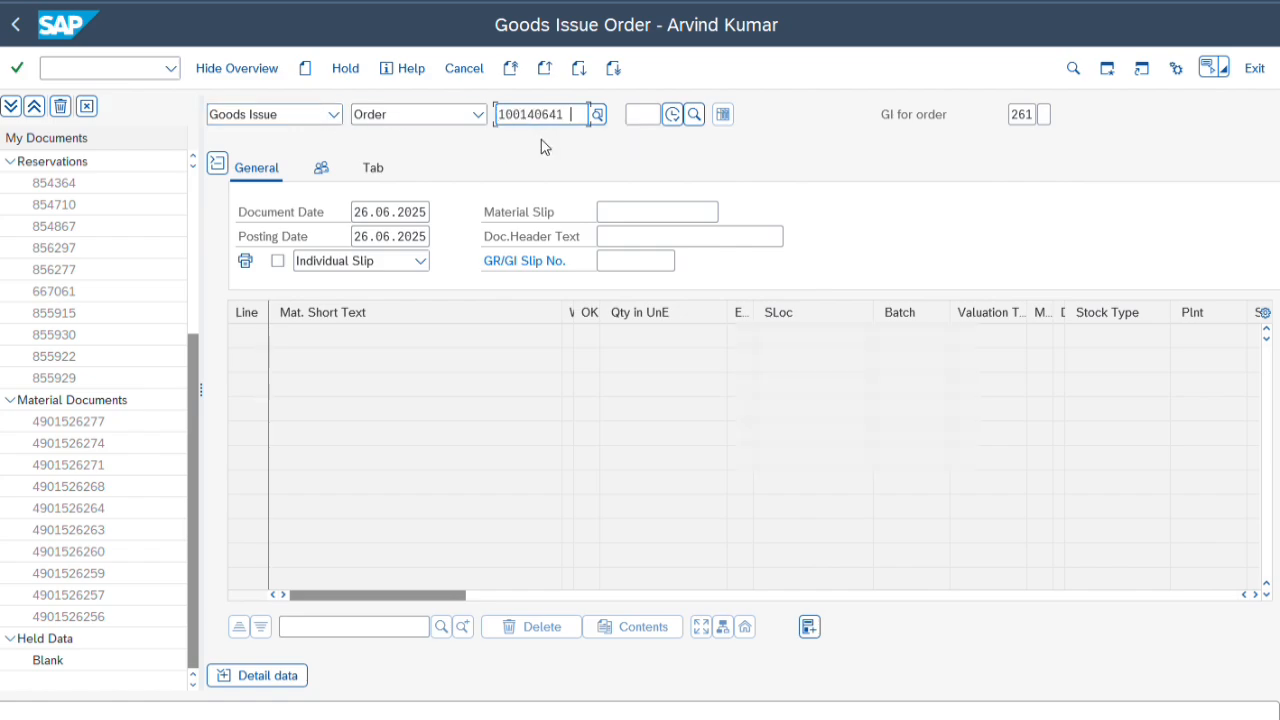
key(Return)
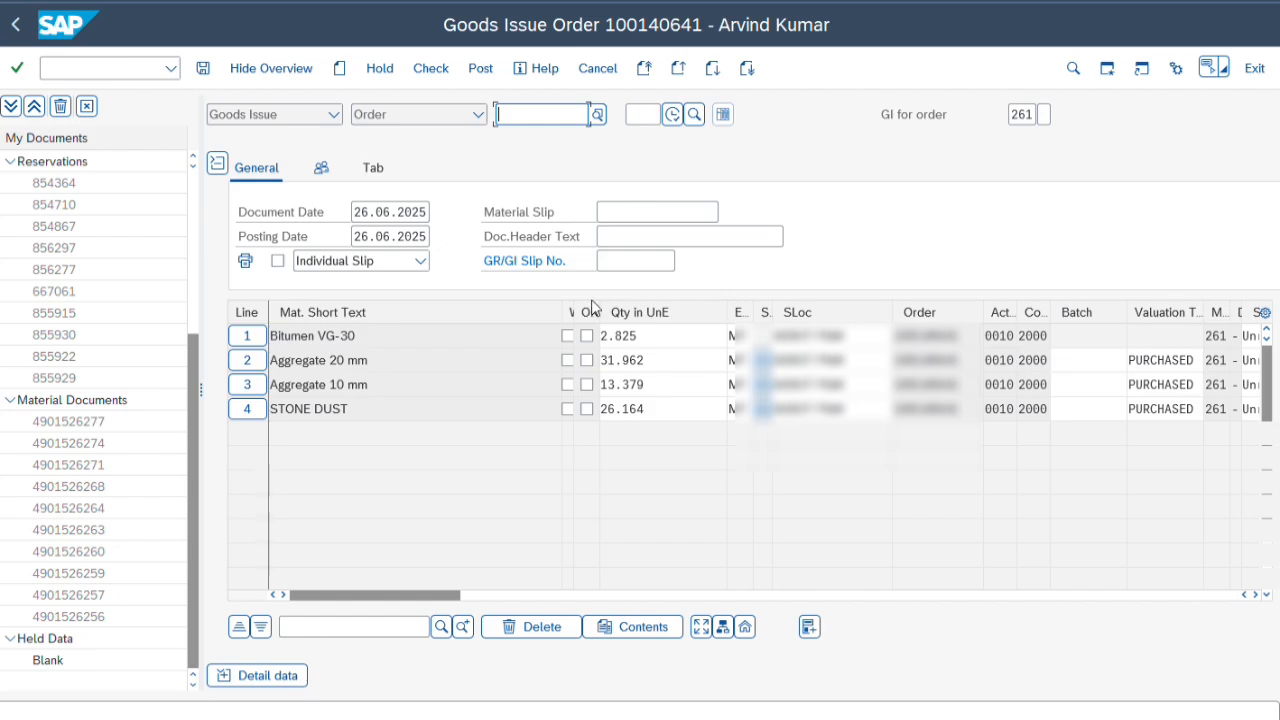
Mark all four item lines, from Bitumen VG-30 to STONE DUST, as OK
drag(403, 336, 275, 341)
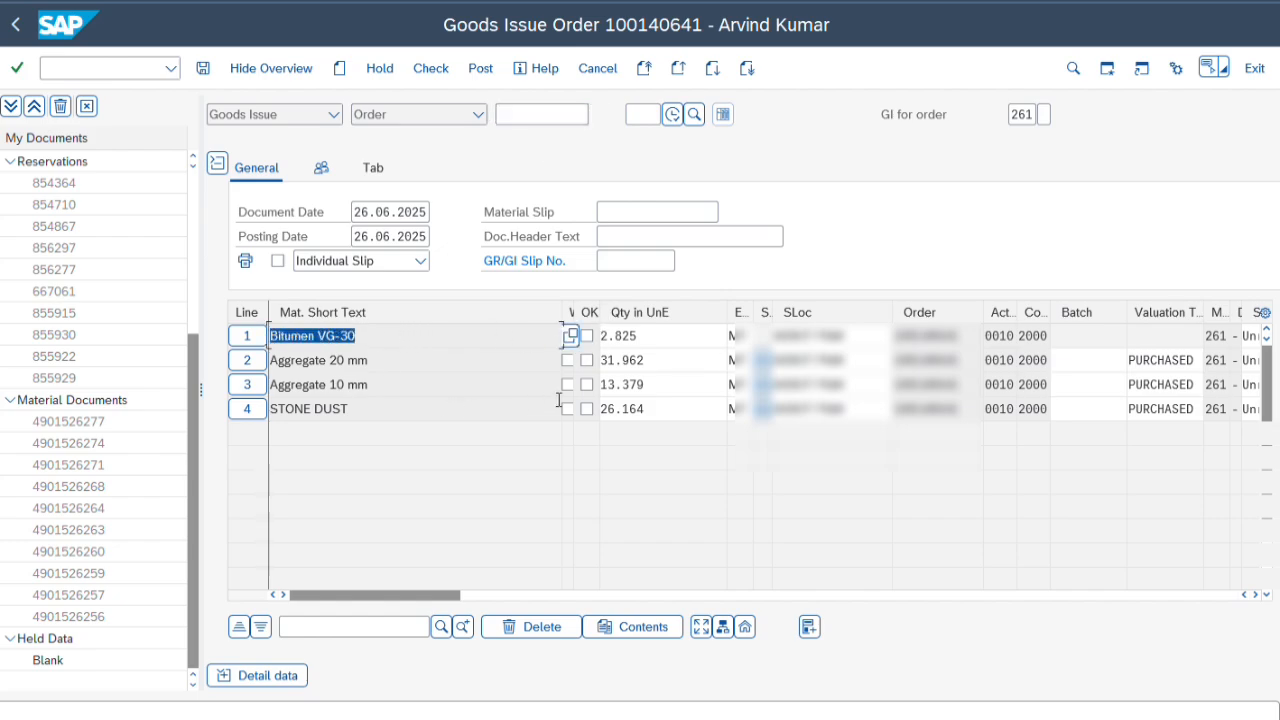
click(587, 408)
click(587, 384)
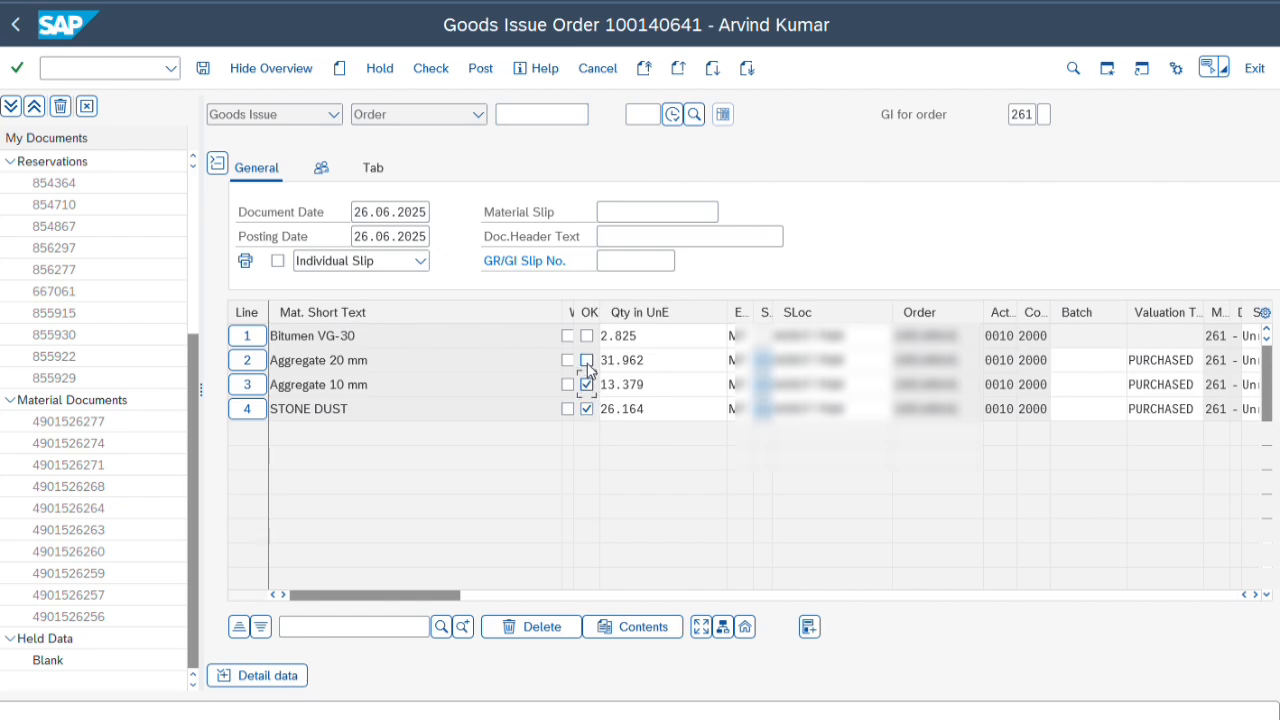
click(587, 360)
click(587, 336)
Set both the document date and the posting date to 25.06.2025
drag(353, 212, 511, 222)
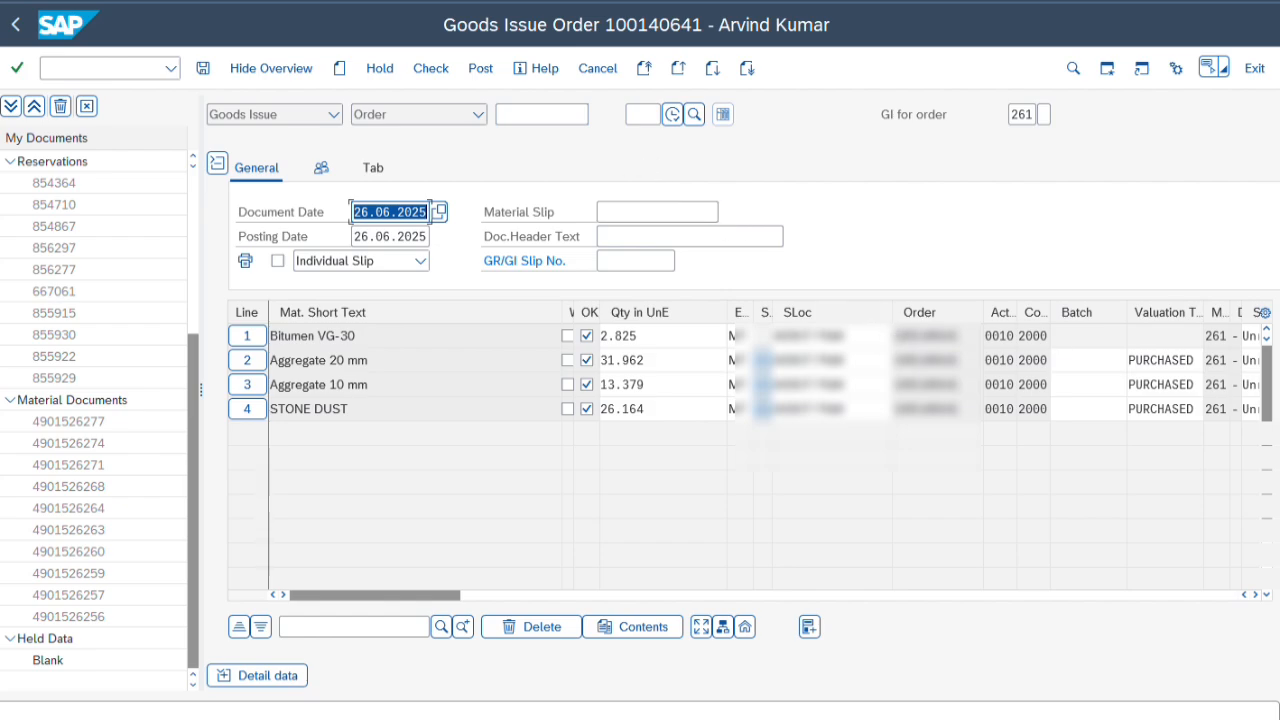
text(26)
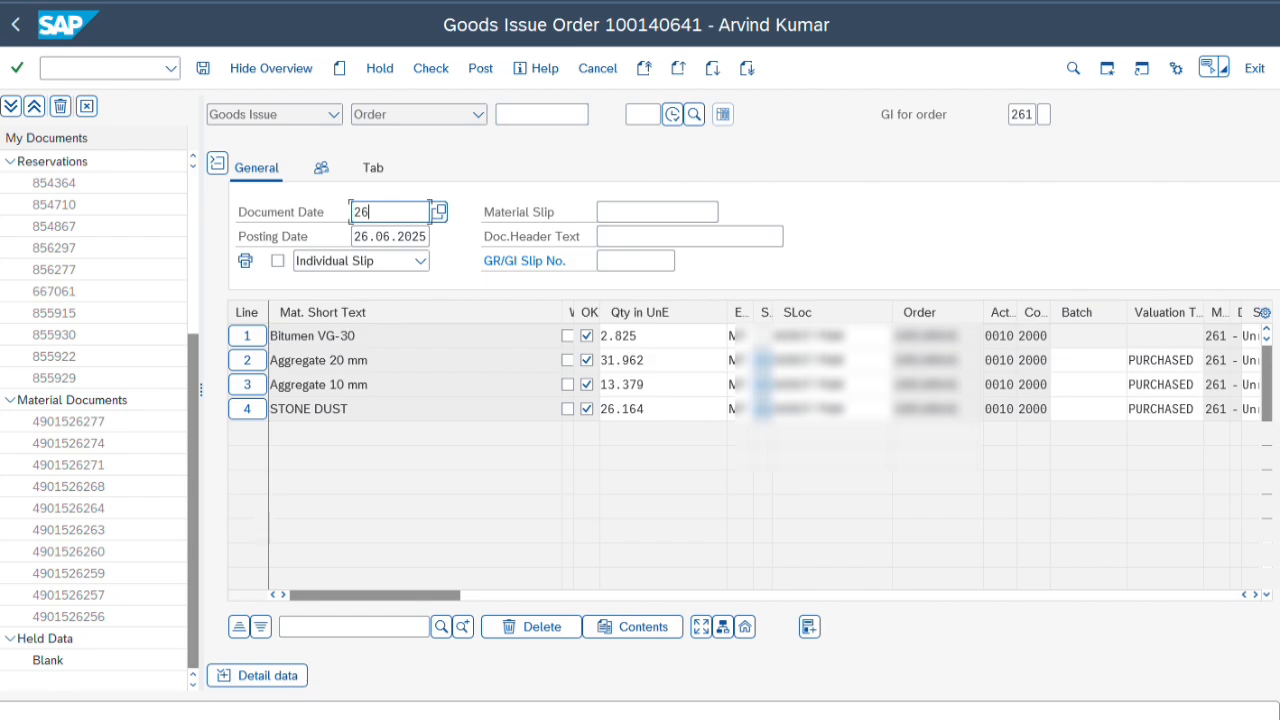
key(BackSpace)
text(5.06.2)
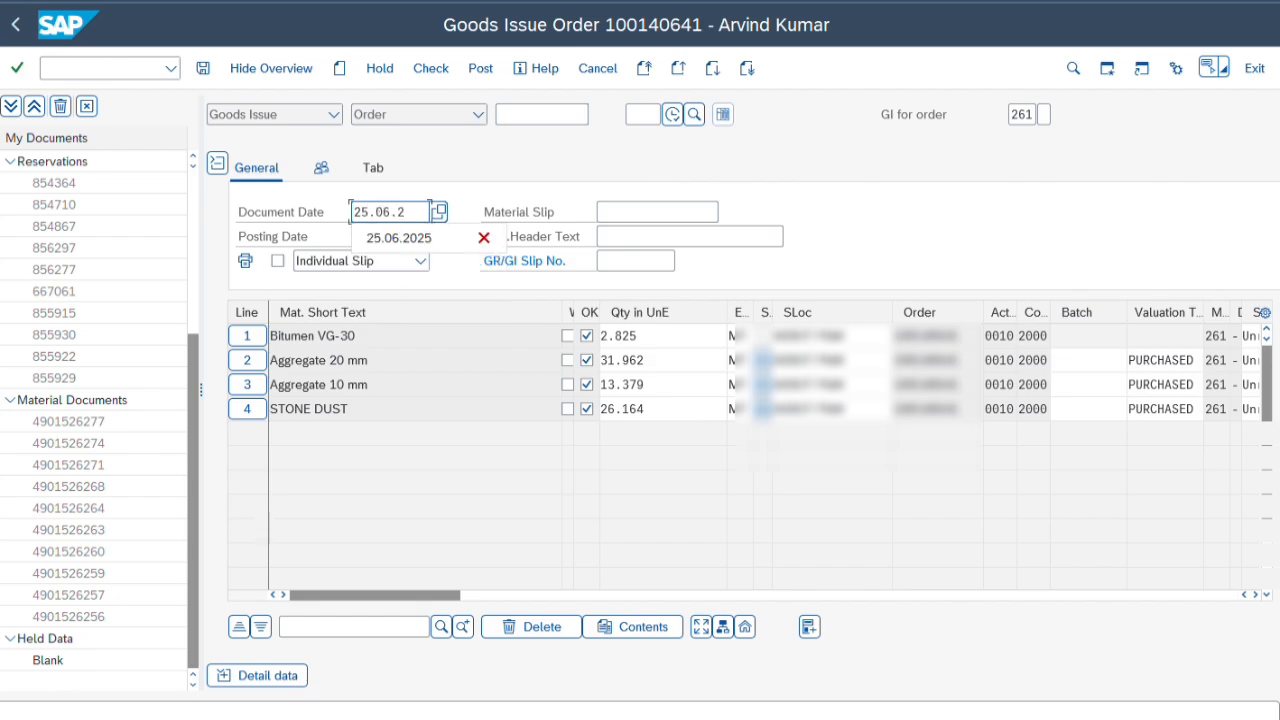
text(025)
key(Tab)
key(Tab)
text(2)
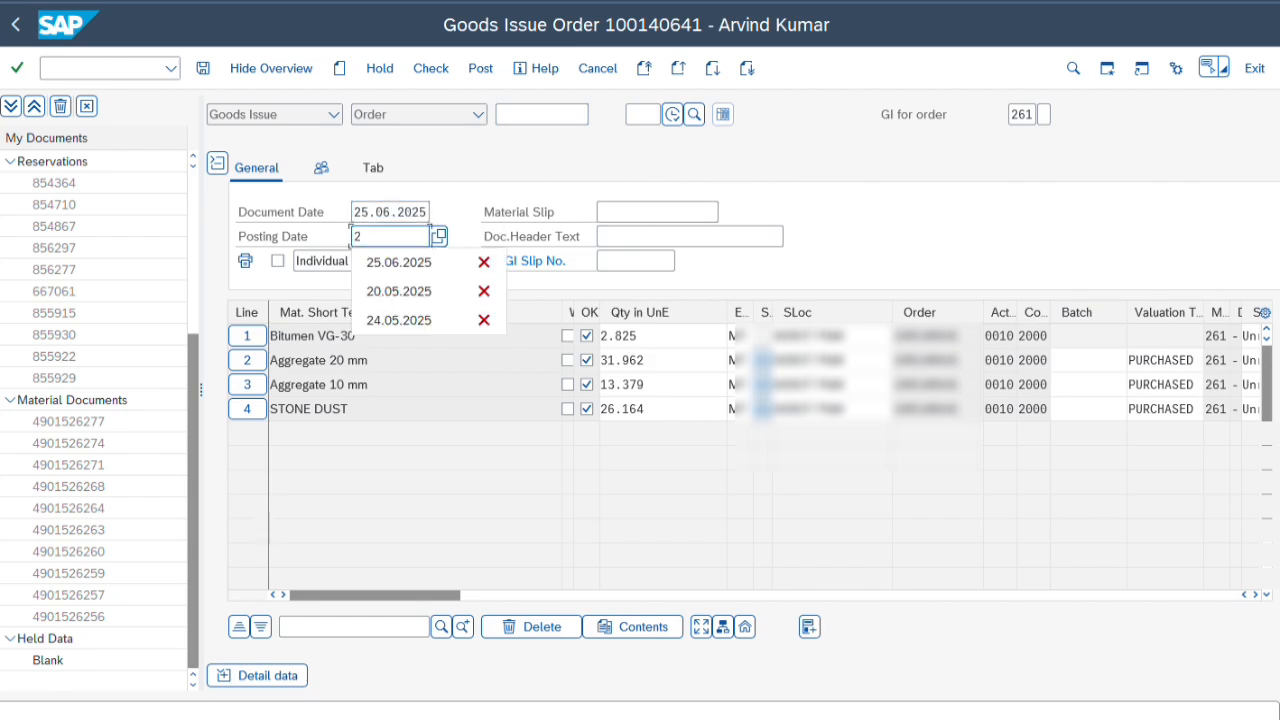
text(5.06.2025)
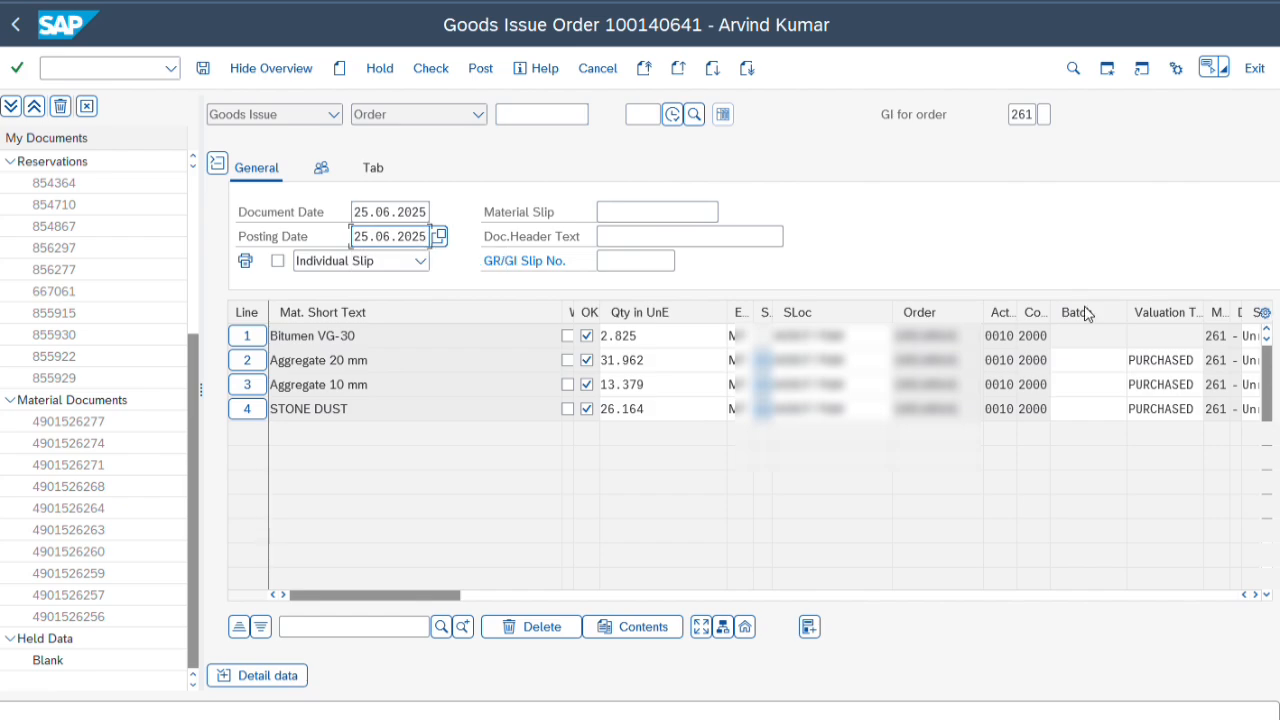
Fill in the header with the production order number as material slip, header text MATERIAL ISSUE HM PLANT and GR/GI slip number JUNE-25
click(598, 208)
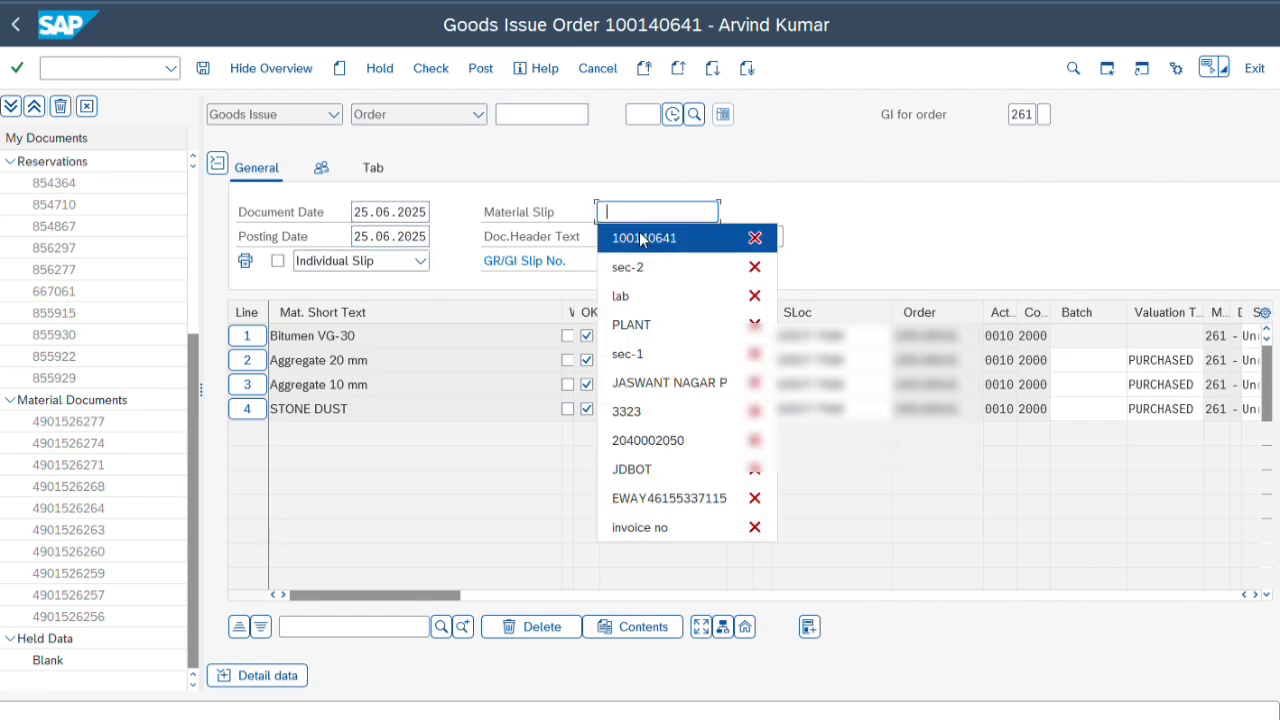
click(645, 240)
click(645, 263)
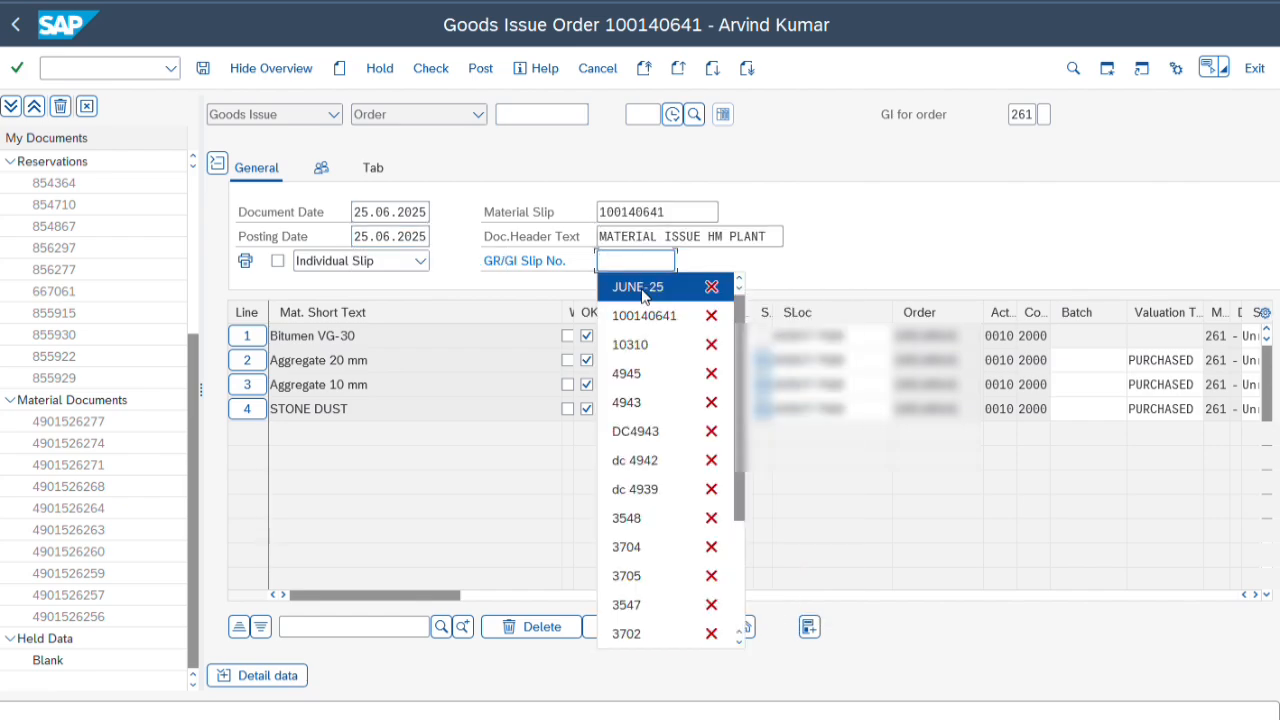
click(643, 287)
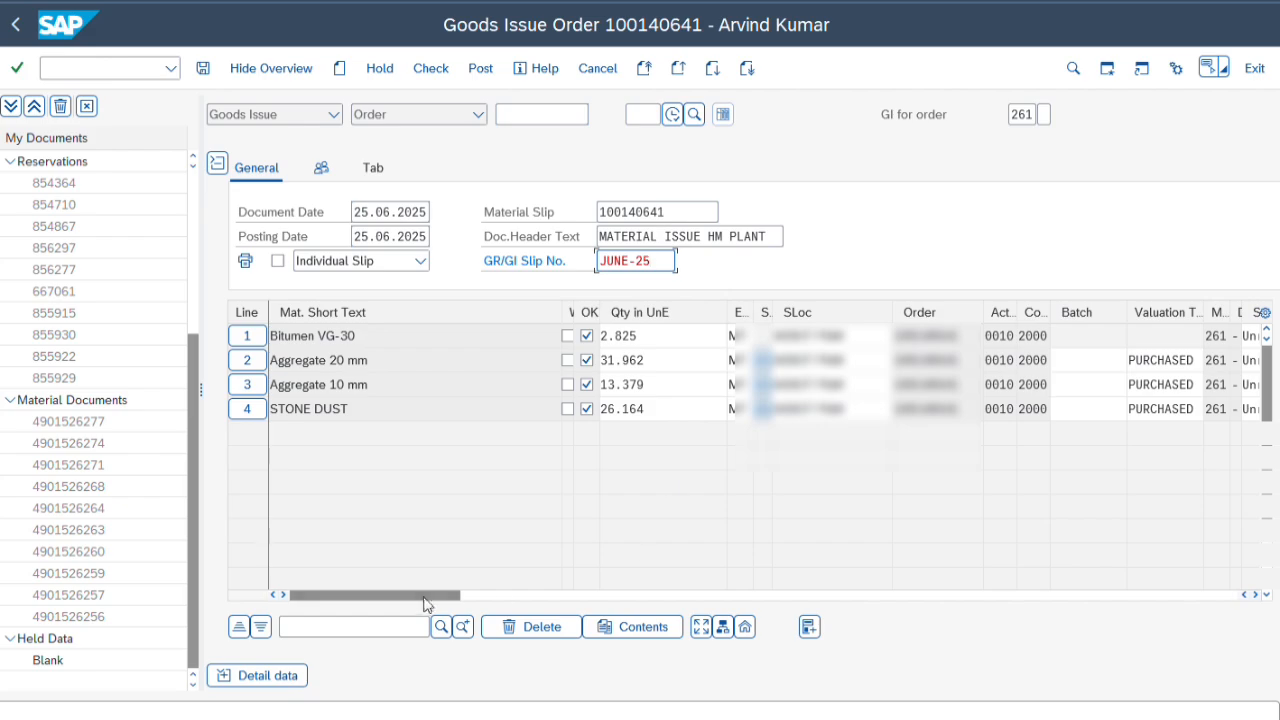
Enter movement reason 01 for all four item lines
drag(426, 598, 923, 606)
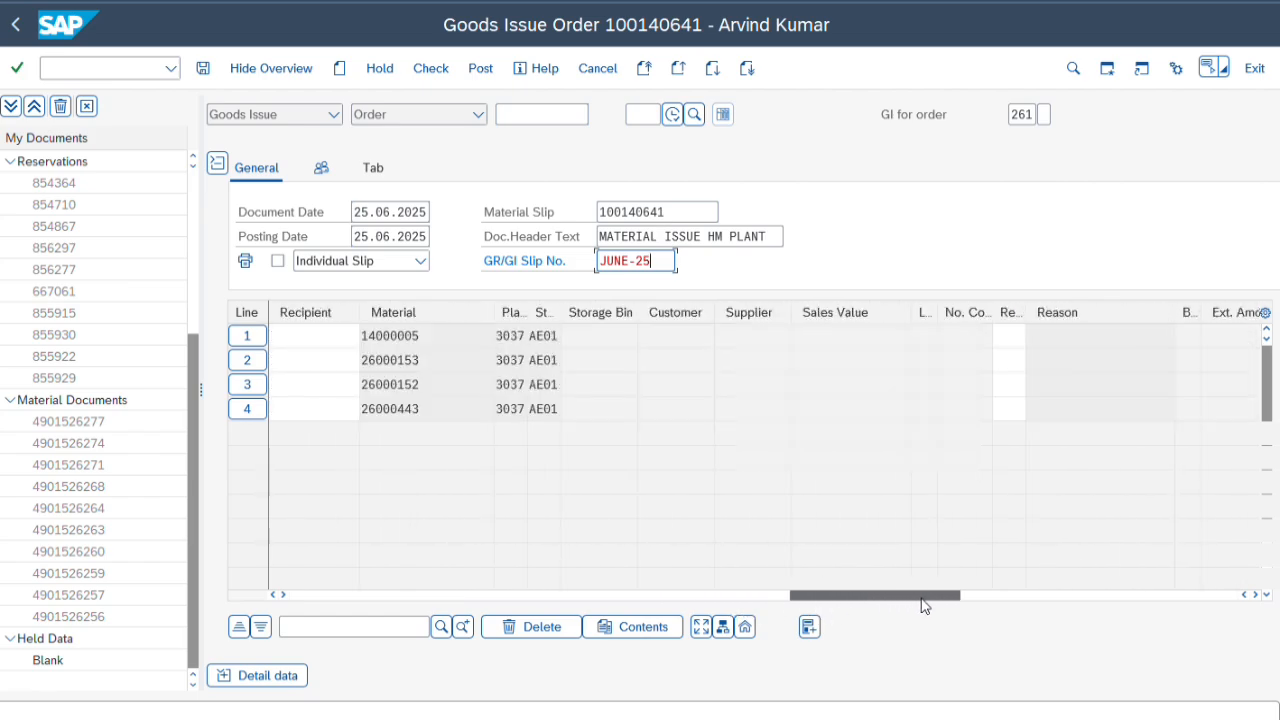
click(1020, 339)
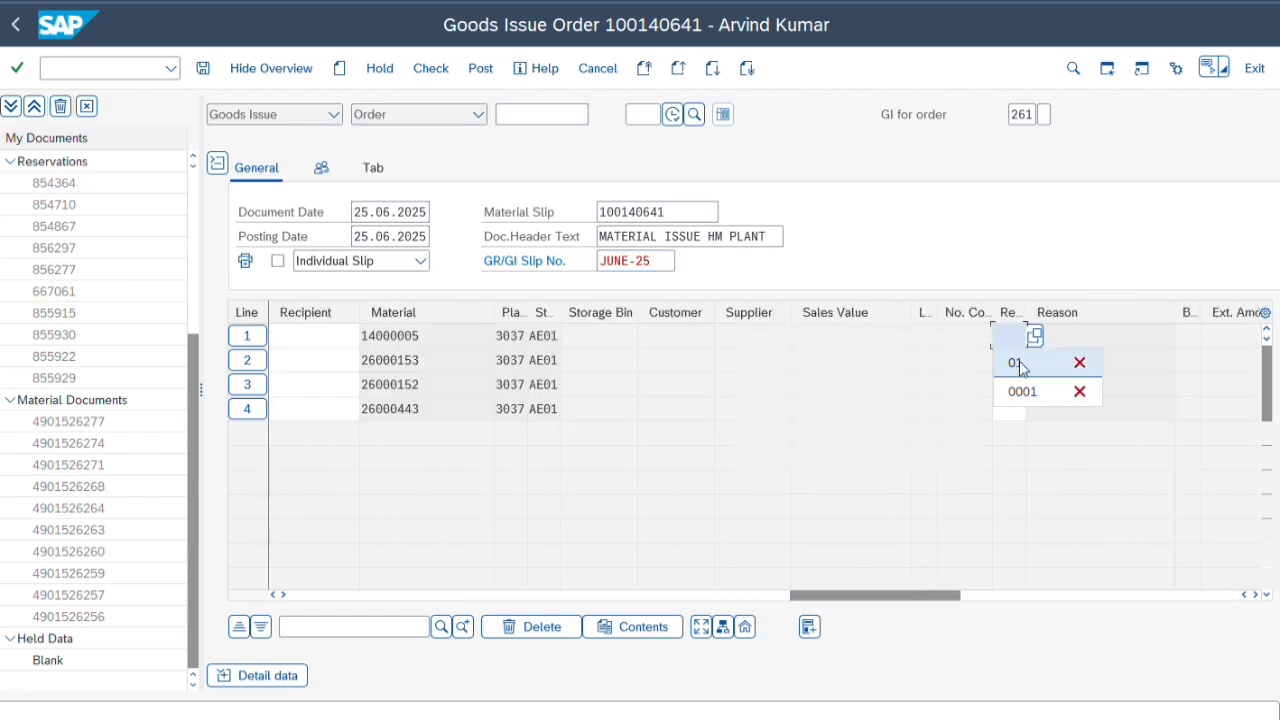
click(1021, 364)
click(1022, 364)
click(1011, 384)
click(1012, 384)
click(1016, 409)
click(1016, 409)
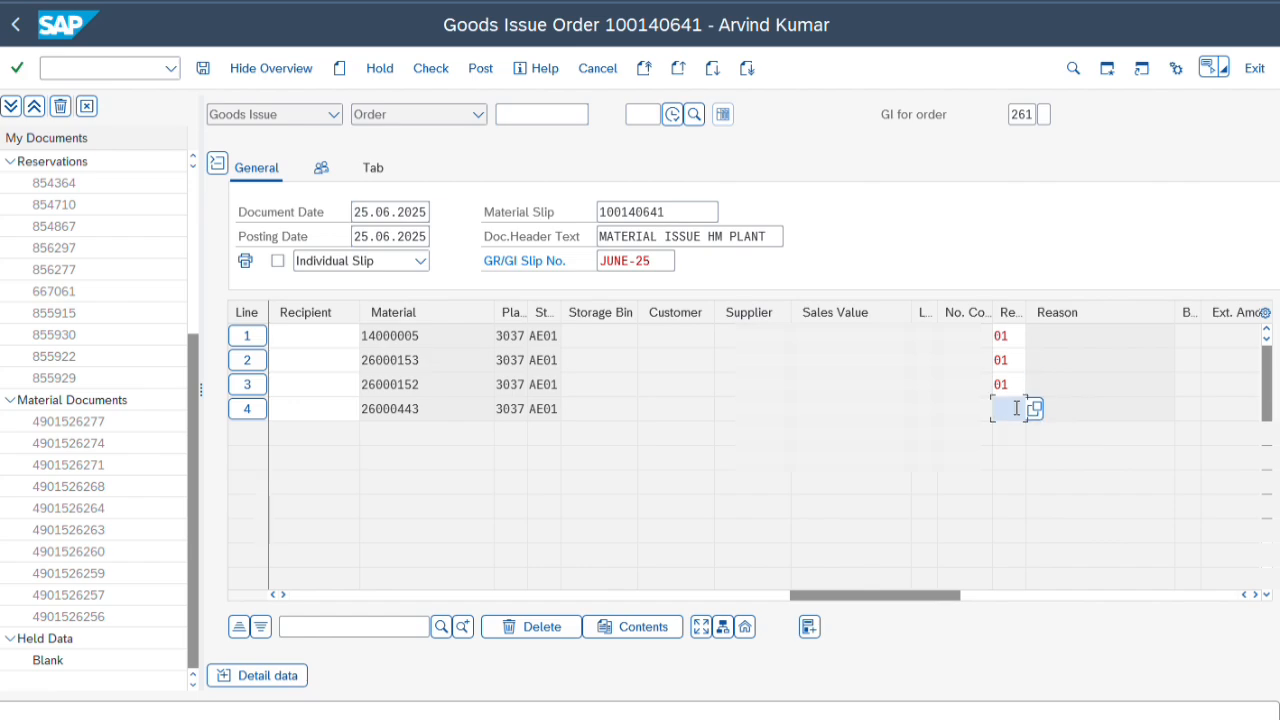
click(1017, 437)
key(Return)
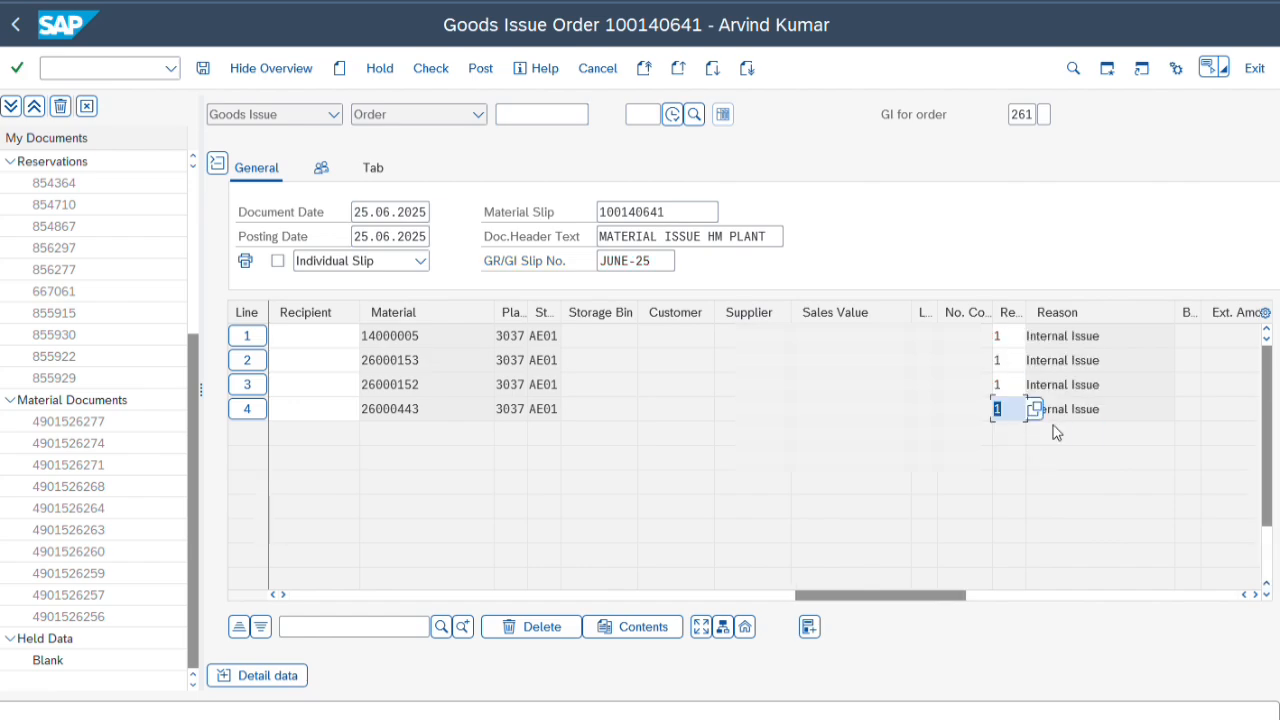
Check the goods issue document and close the message log
drag(920, 597, 340, 600)
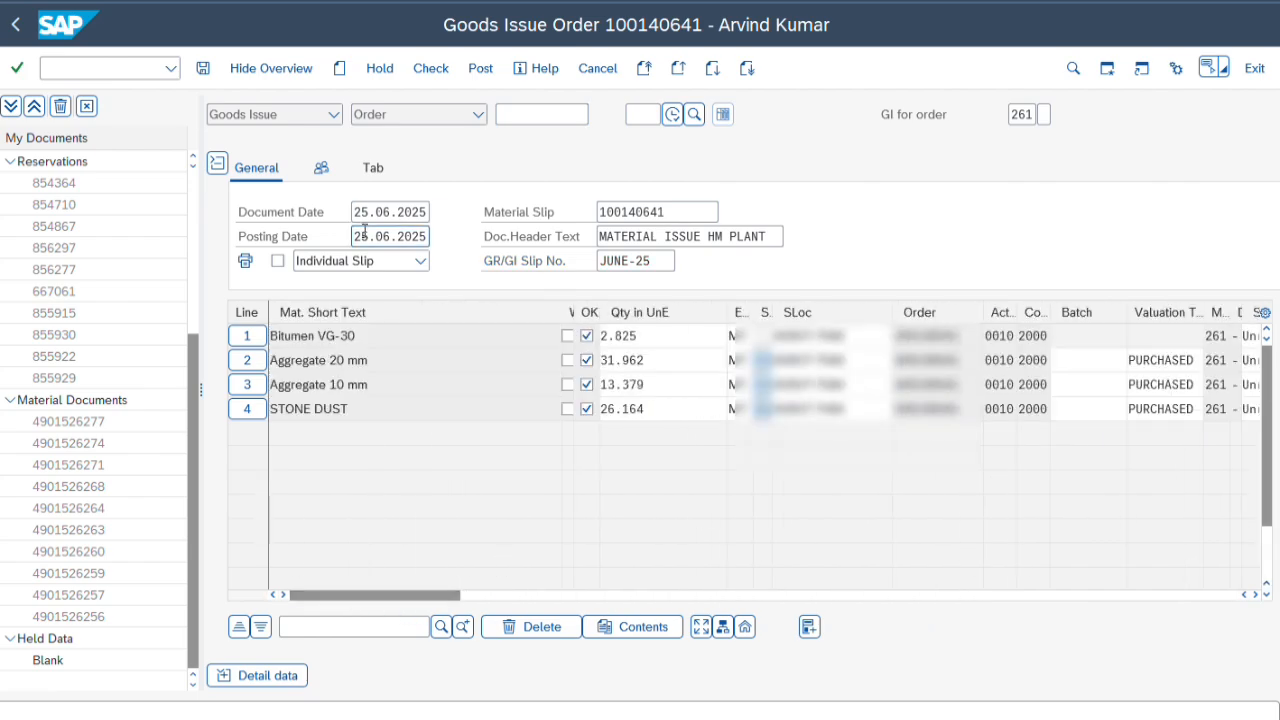
click(432, 69)
click(45, 431)
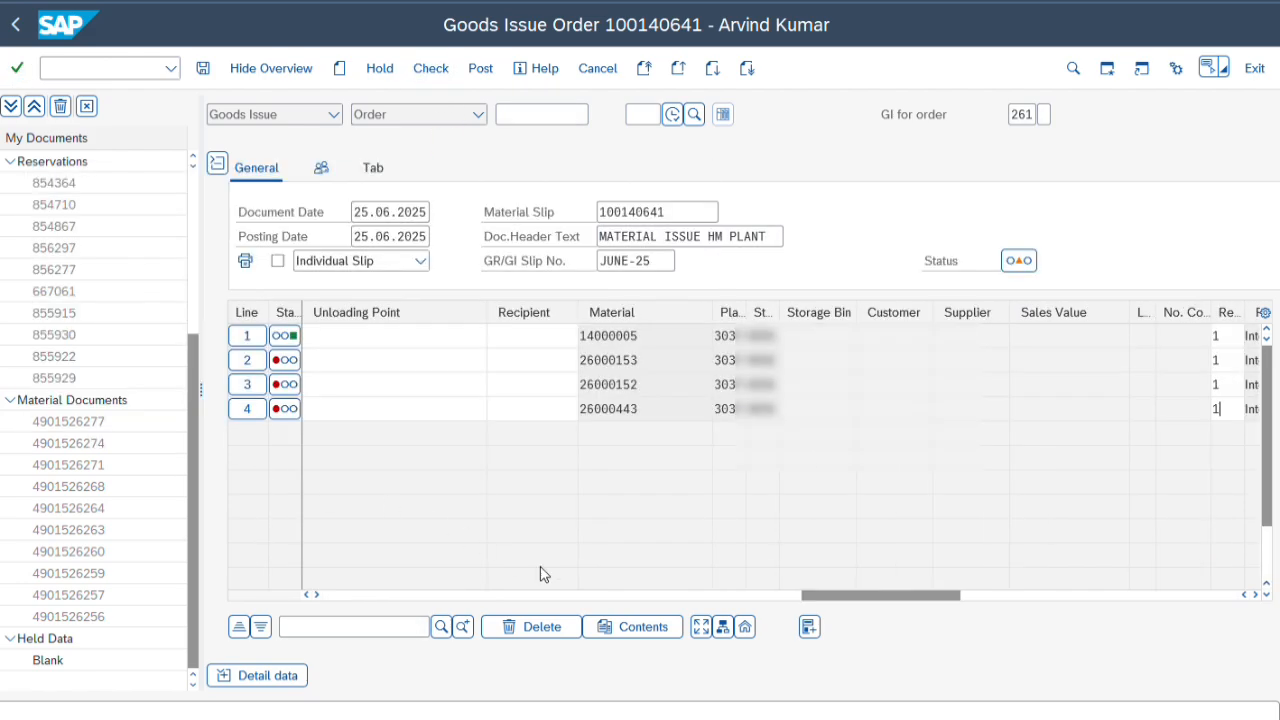
Copy the valuation type PURCHASED into the batch of the Aggregate 20 mm, Aggregate 10 mm and STONE DUST lines
drag(857, 597, 447, 588)
click(620, 360)
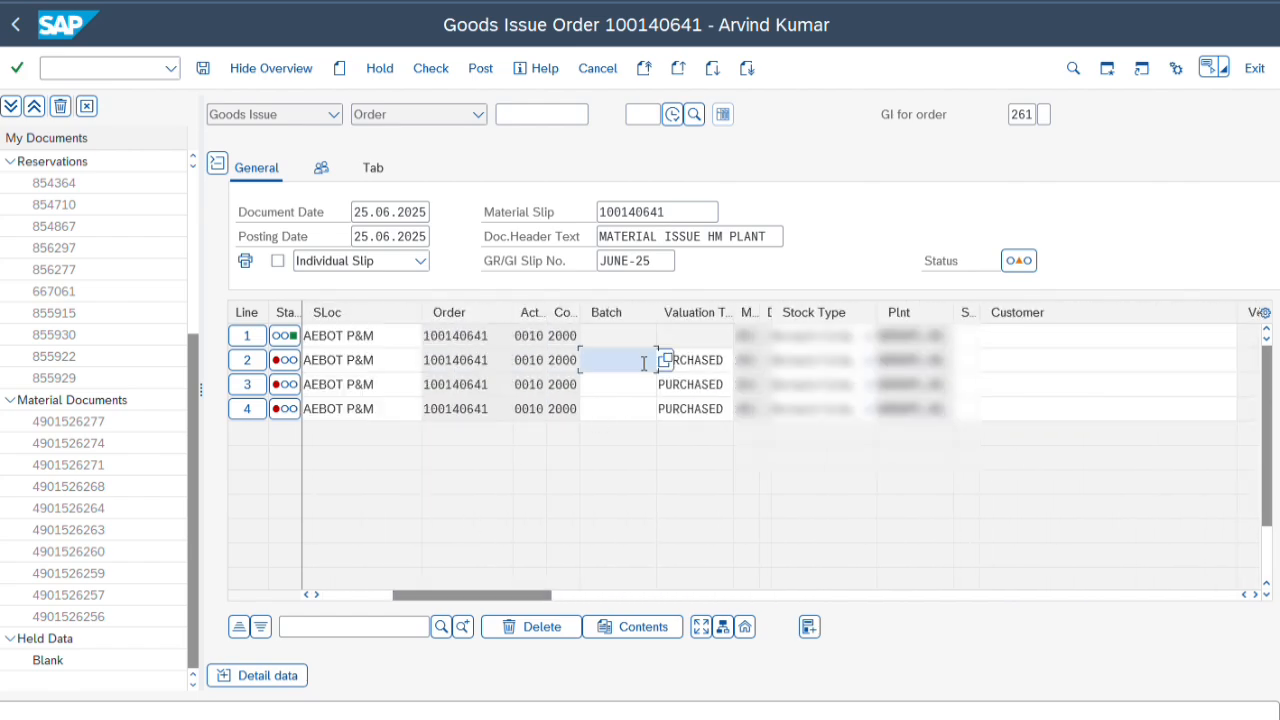
click(652, 360)
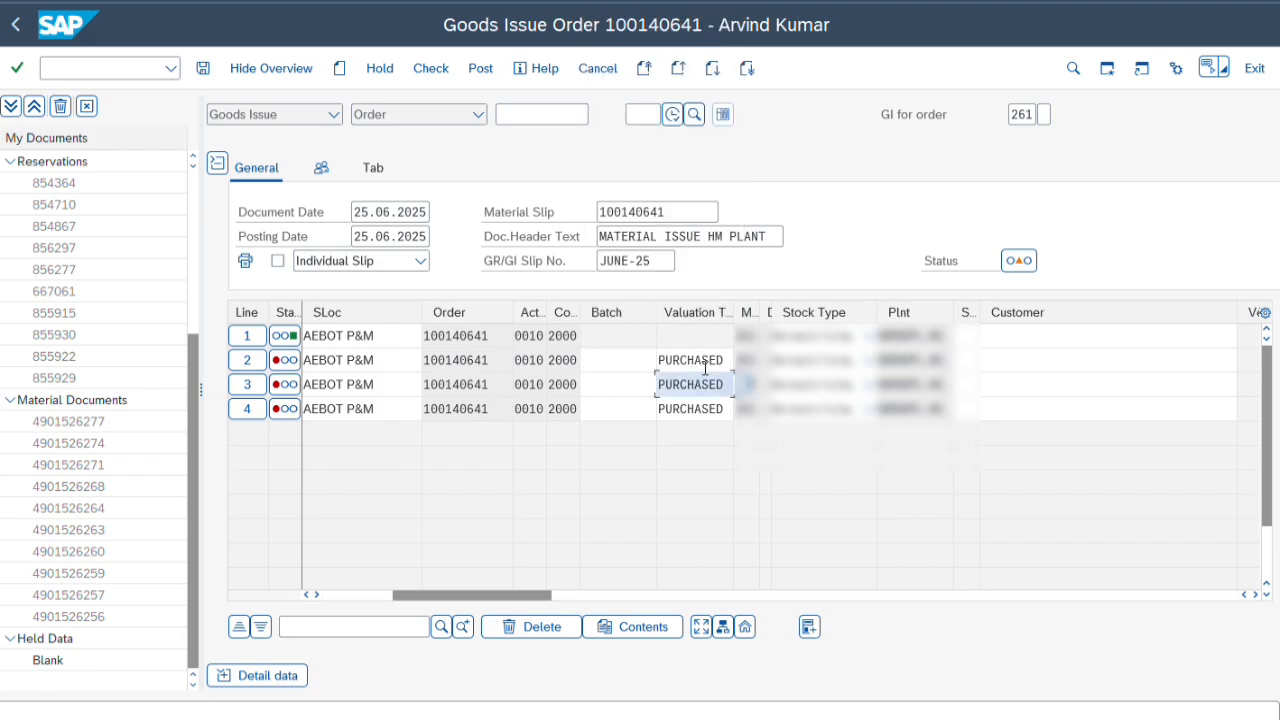
double_click(651, 360)
key(ctrl+c)
click(626, 360)
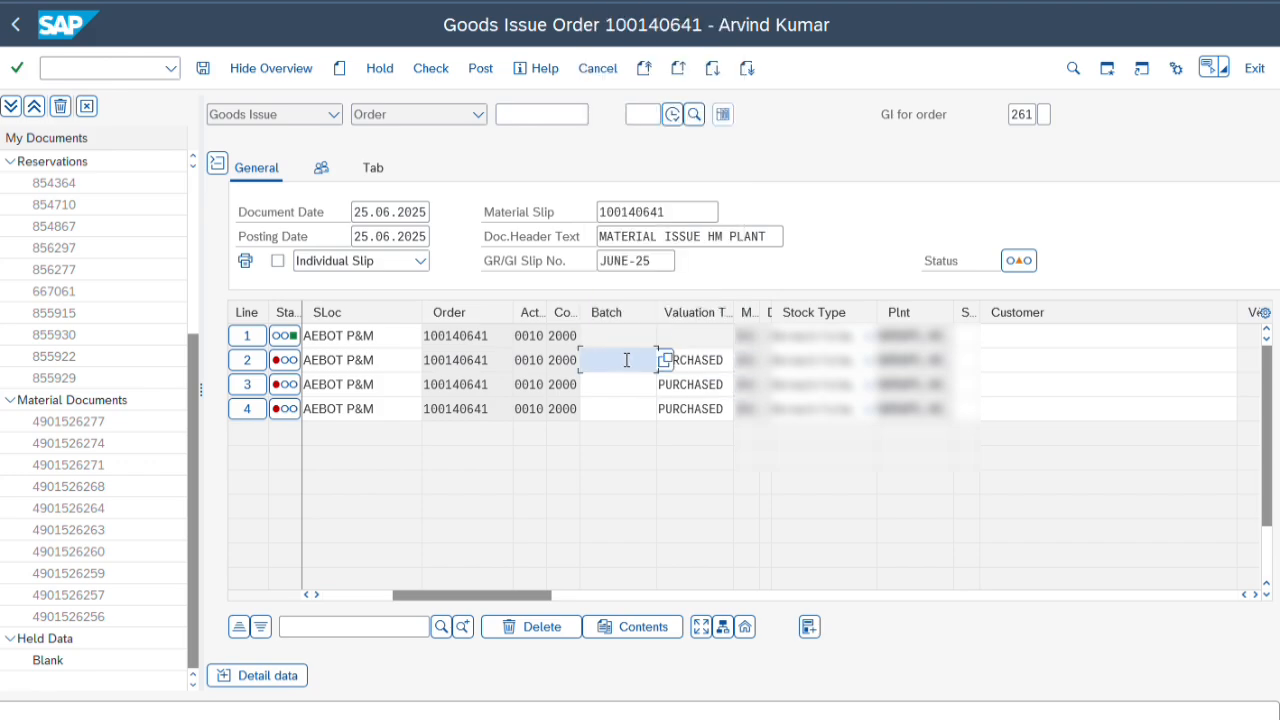
key(ctrl+v)
click(635, 380)
key(ctrl+v)
click(630, 408)
key(ctrl+v)
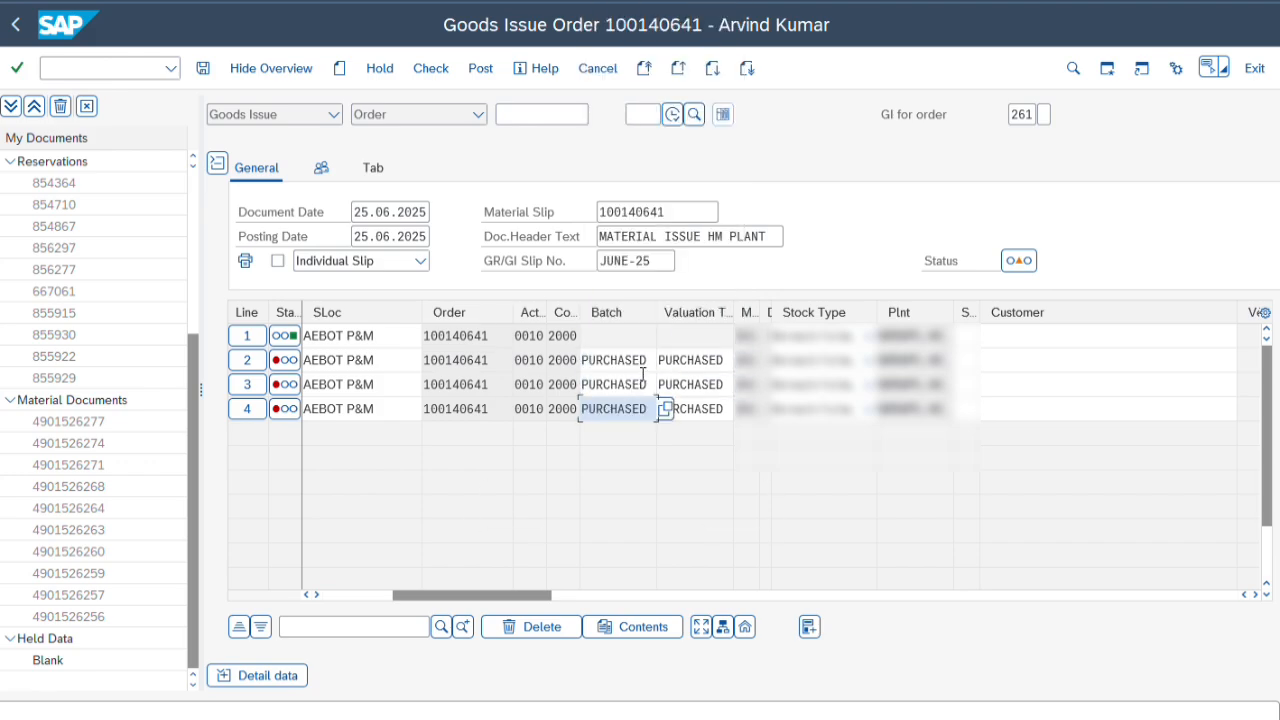
key(Return)
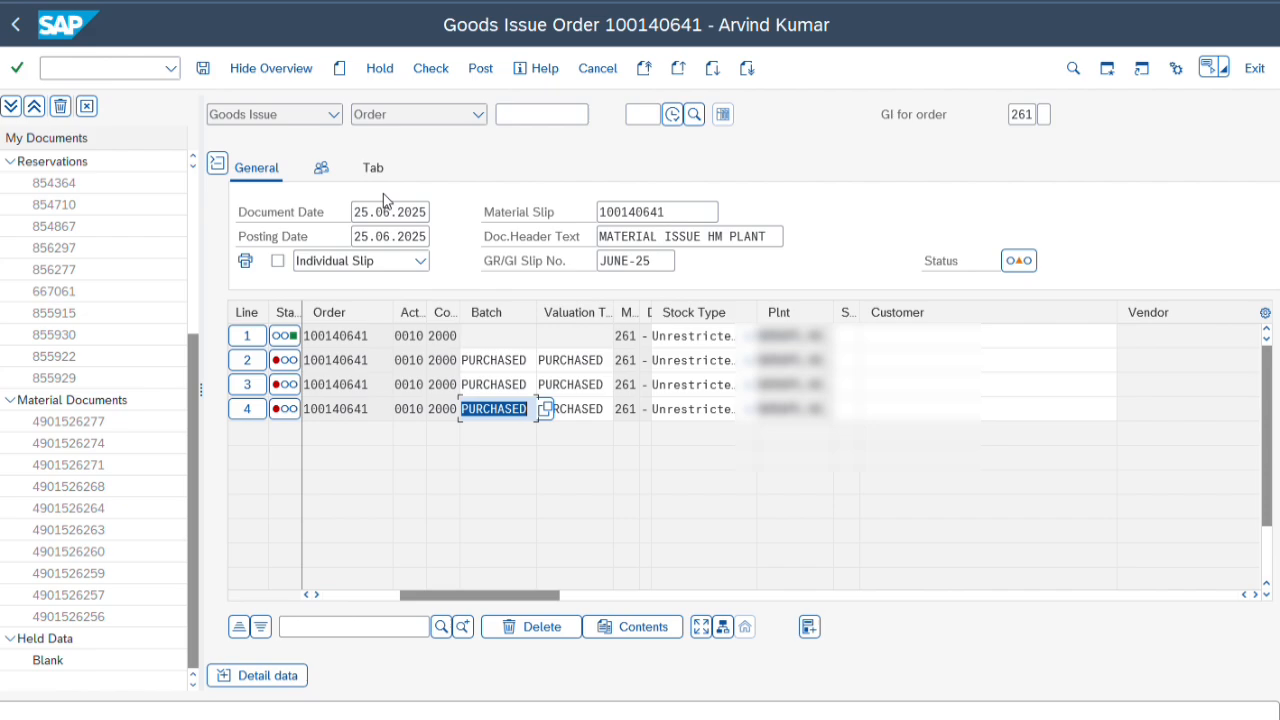
Check the goods issue document again, close the message log and post the document
click(430, 67)
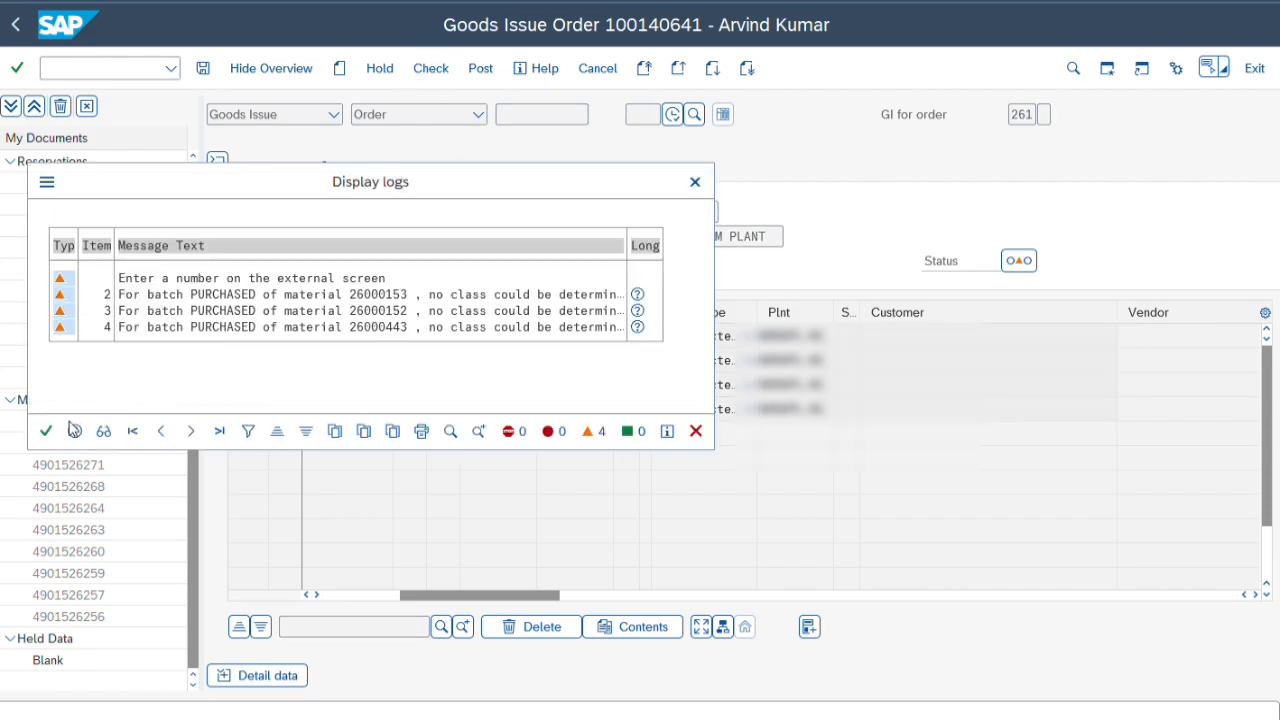
click(46, 431)
drag(519, 598, 442, 597)
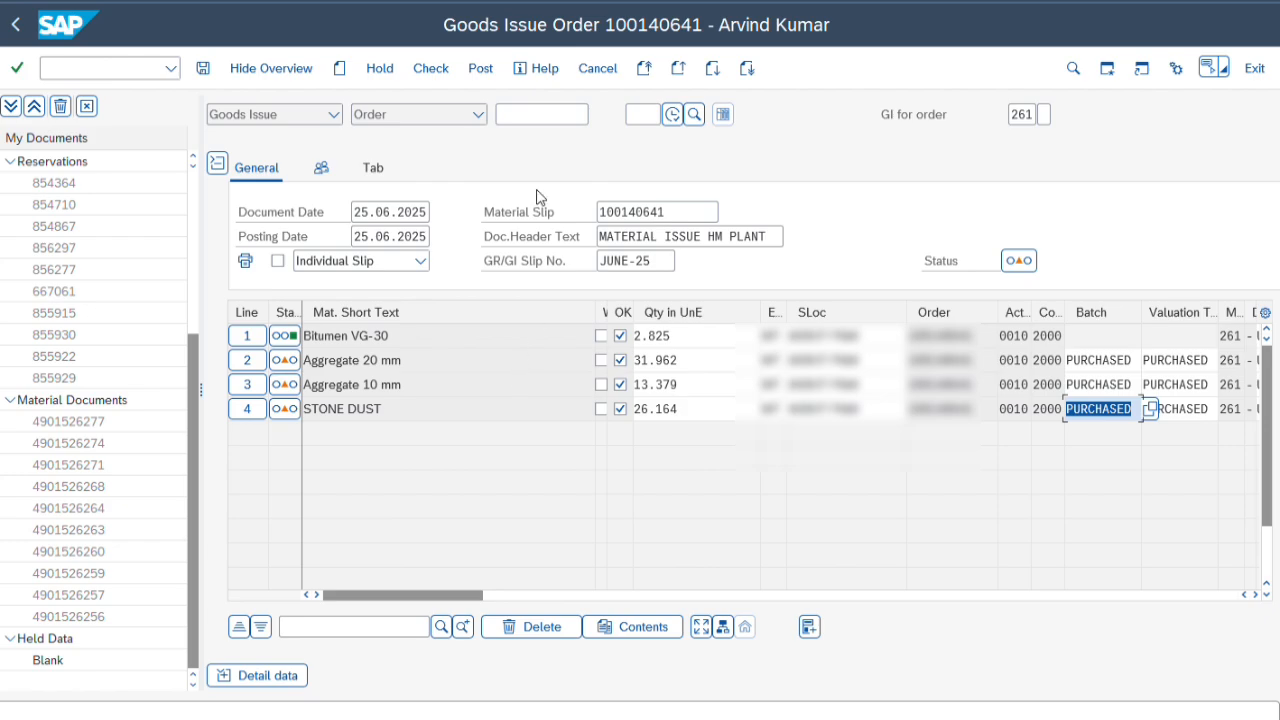
click(484, 72)
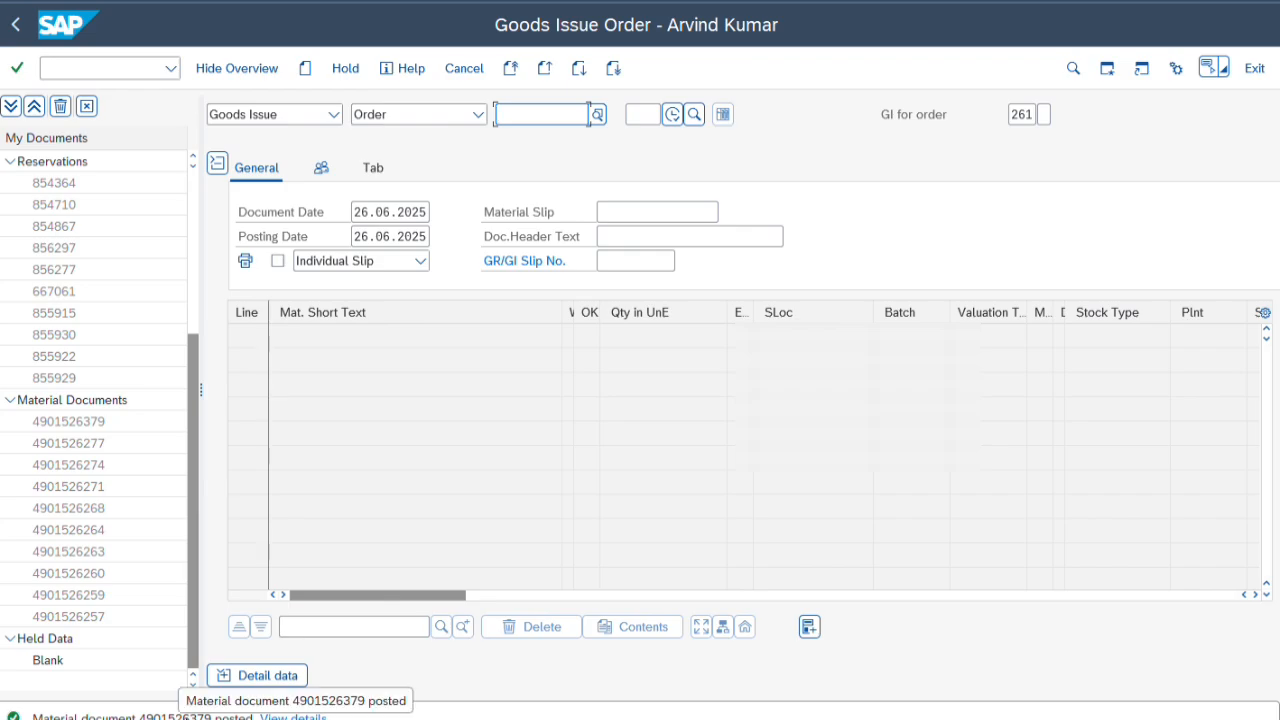
Switch to the Excel workbook and copy the second production order number from cell R3 on Sheet3
key(alt+Tab)
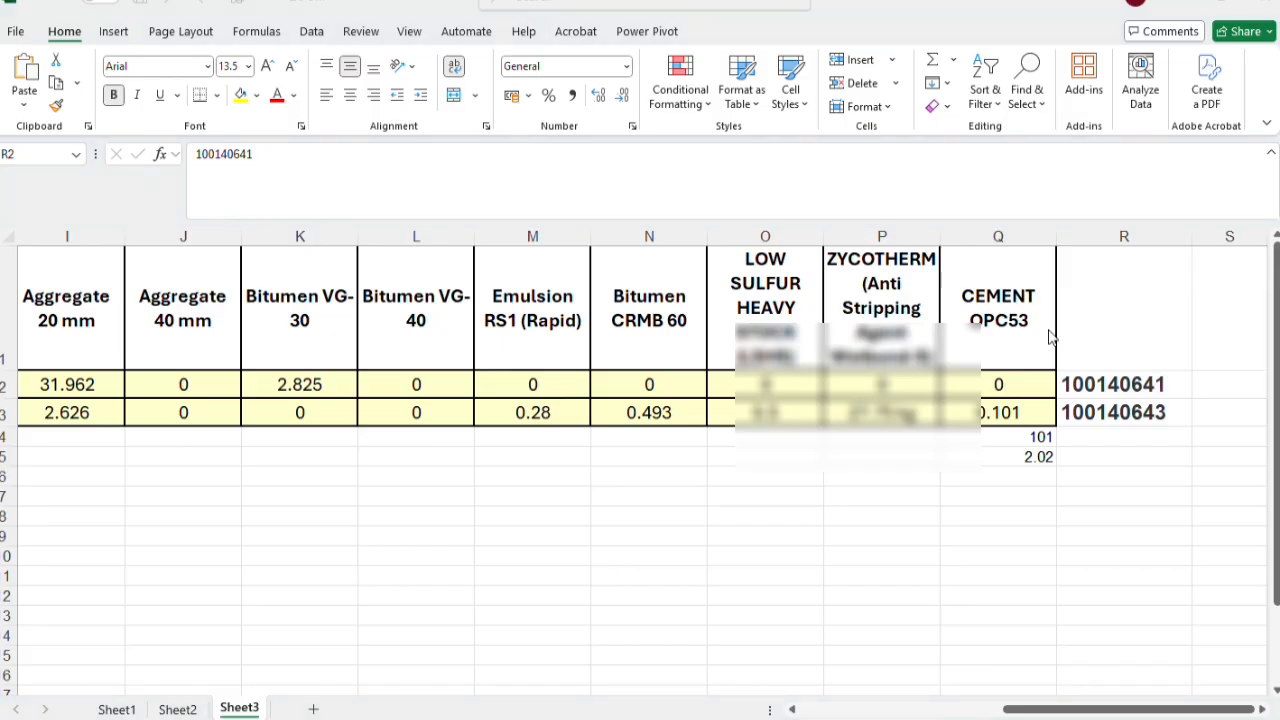
click(1118, 410)
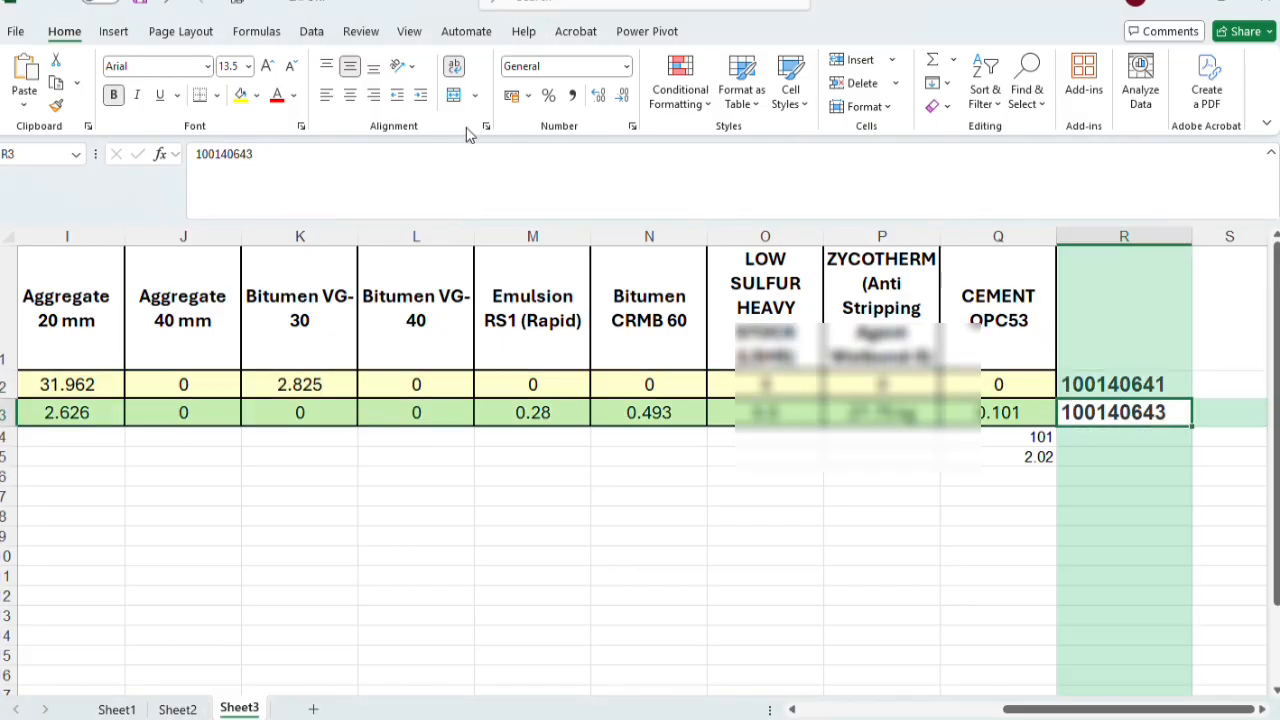
double_click(241, 172)
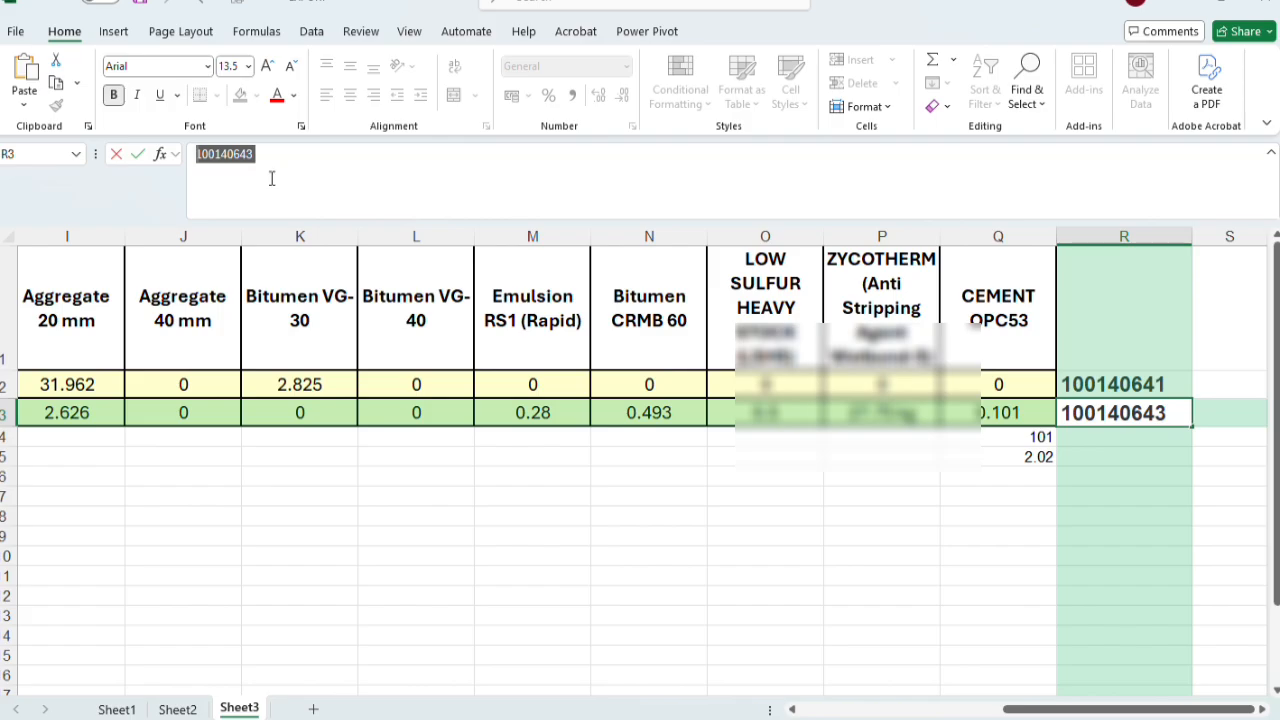
Switch back to SAP, paste the copied production order number and load its items for goods issue
key(alt+Tab)
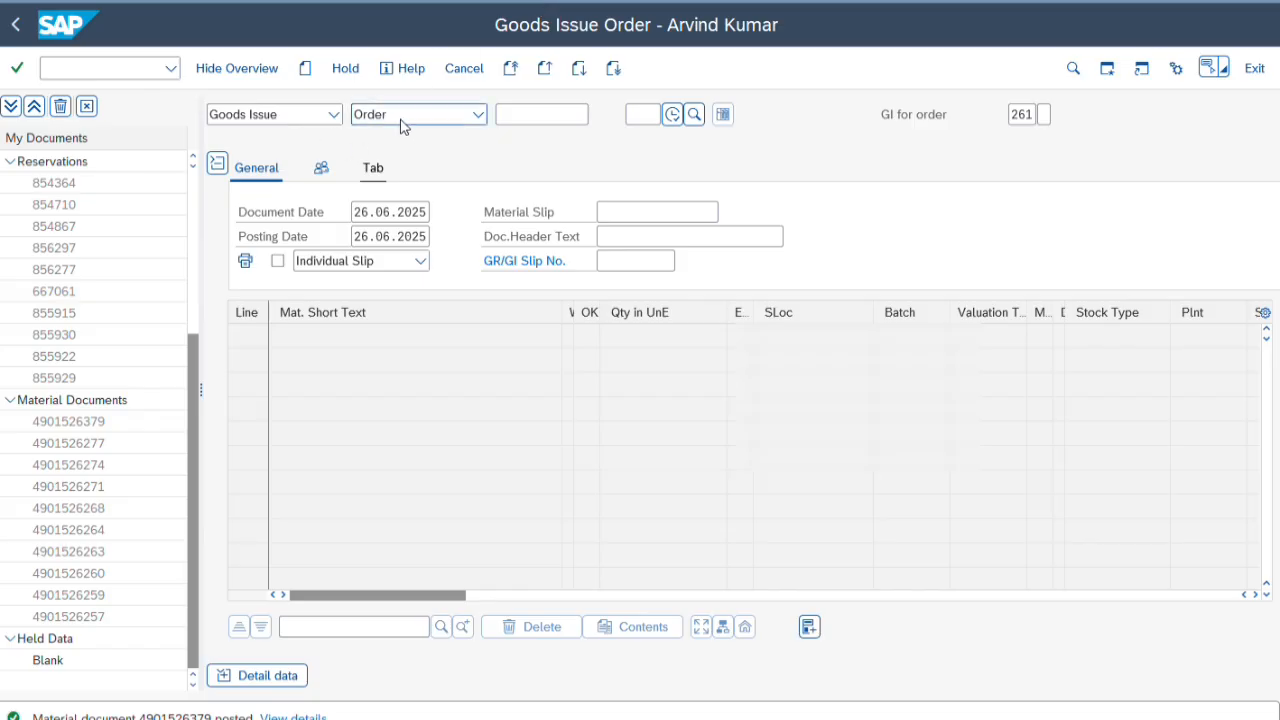
click(520, 114)
key(ctrl+v)
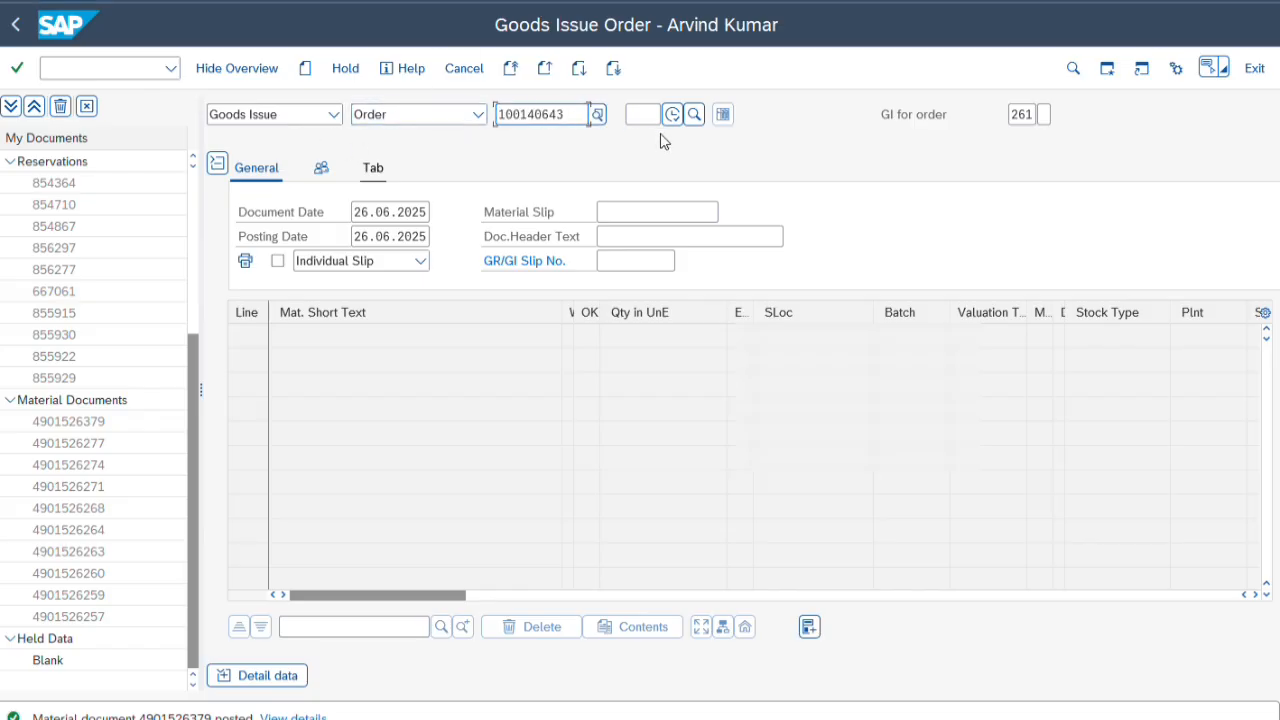
key(Return)
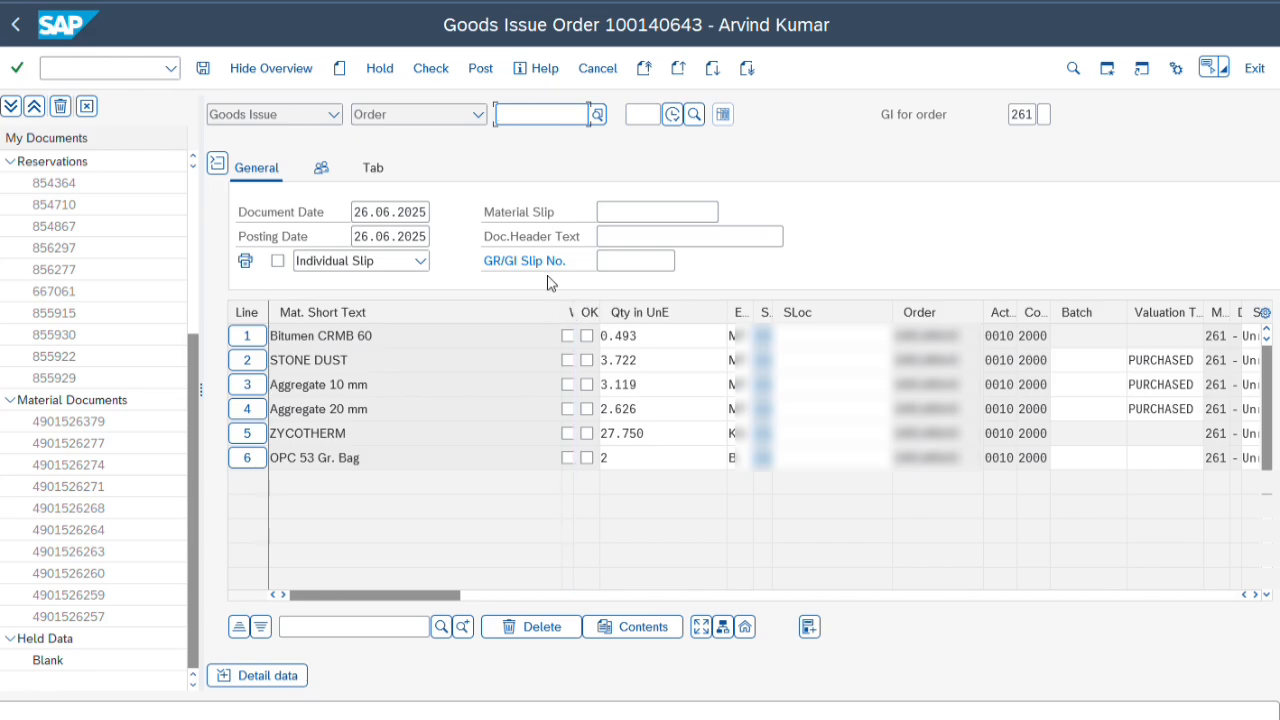
Mark all six item lines of the order, Bitumen CRMB 60 through OPC 53 Gr. Bag, as OK
click(587, 336)
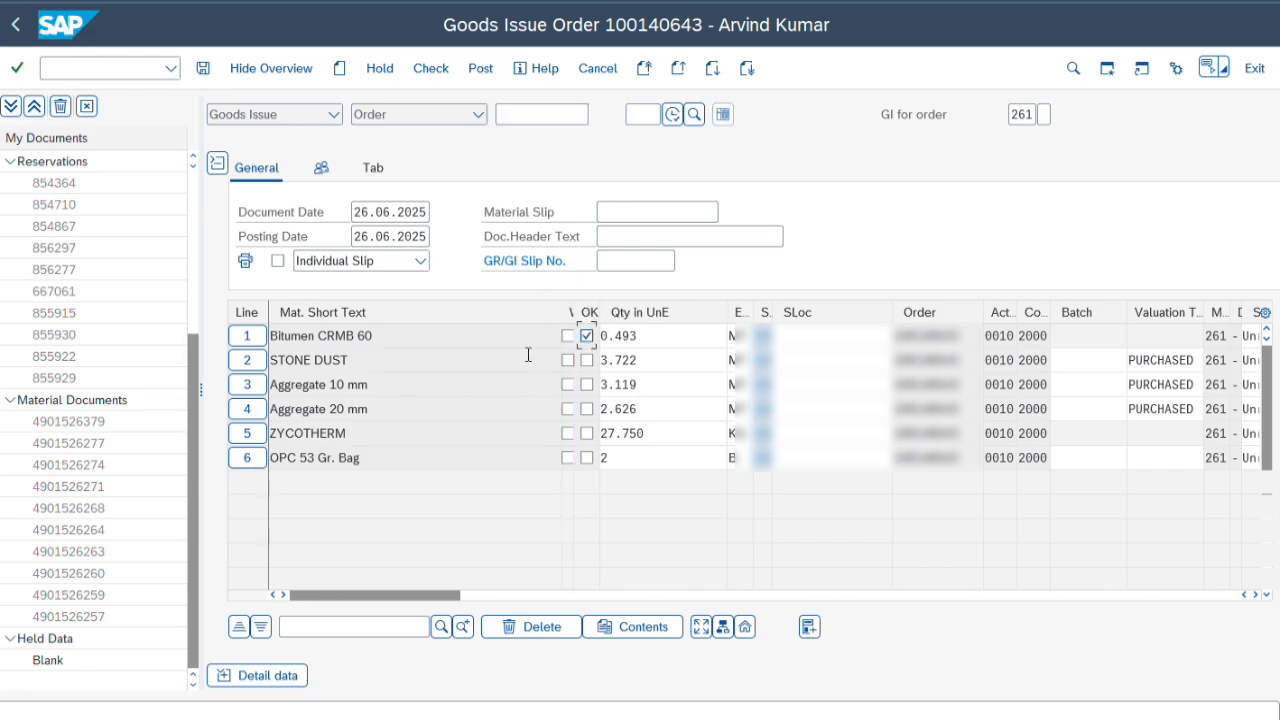
drag(562, 336, 273, 345)
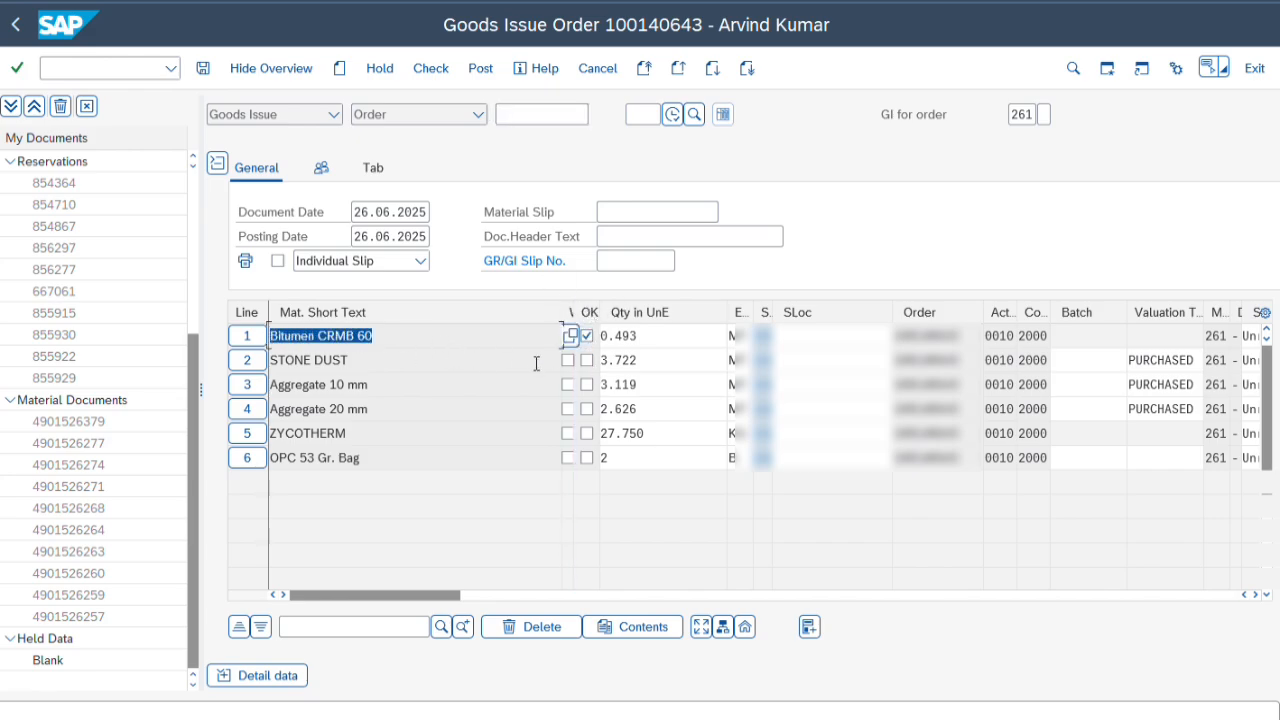
click(587, 360)
click(587, 384)
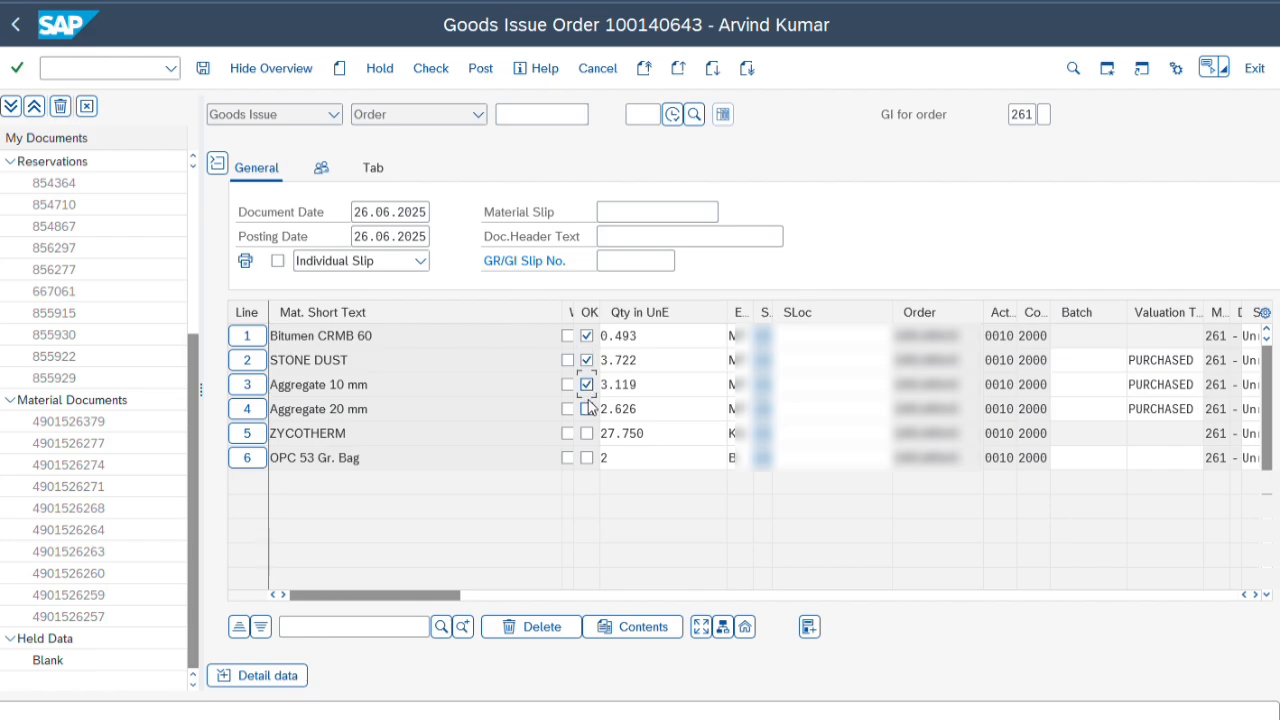
click(587, 408)
click(587, 458)
Enter the AE01 storage location on all six item lines, from Bitumen CRMB 60 to OPC 53 Gr. Bag
click(819, 338)
click(811, 391)
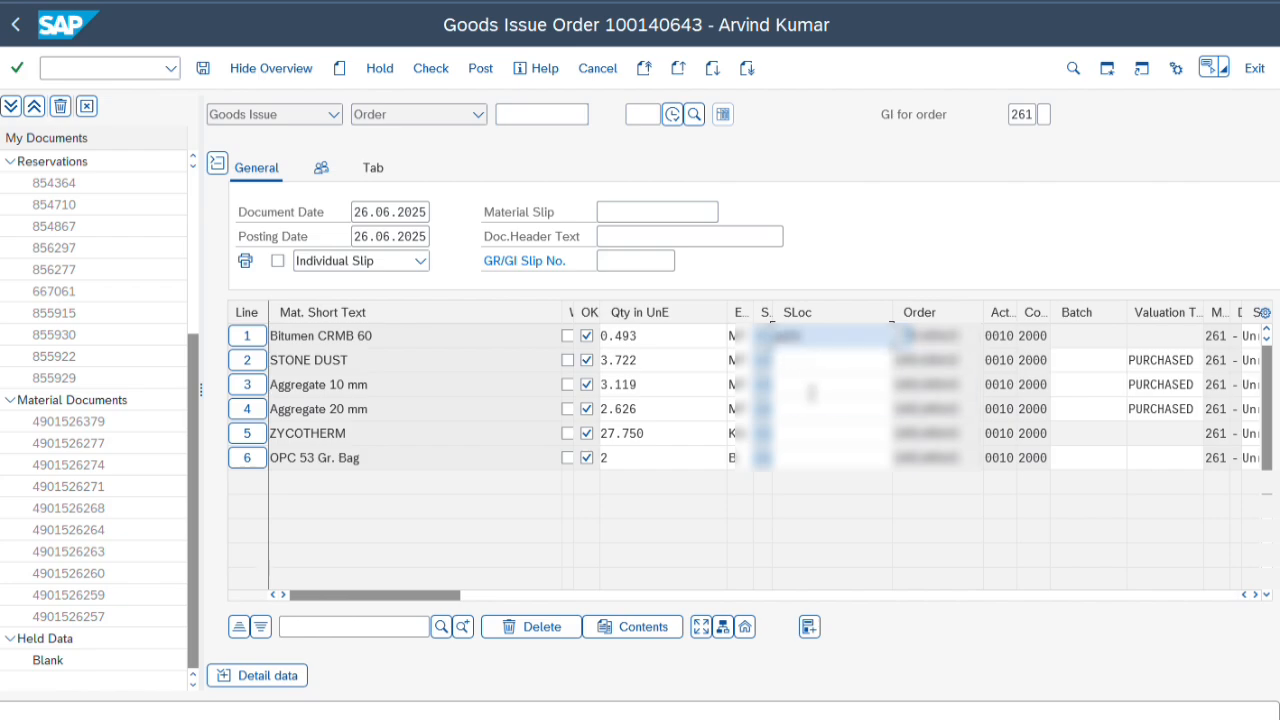
click(808, 359)
click(804, 412)
click(801, 389)
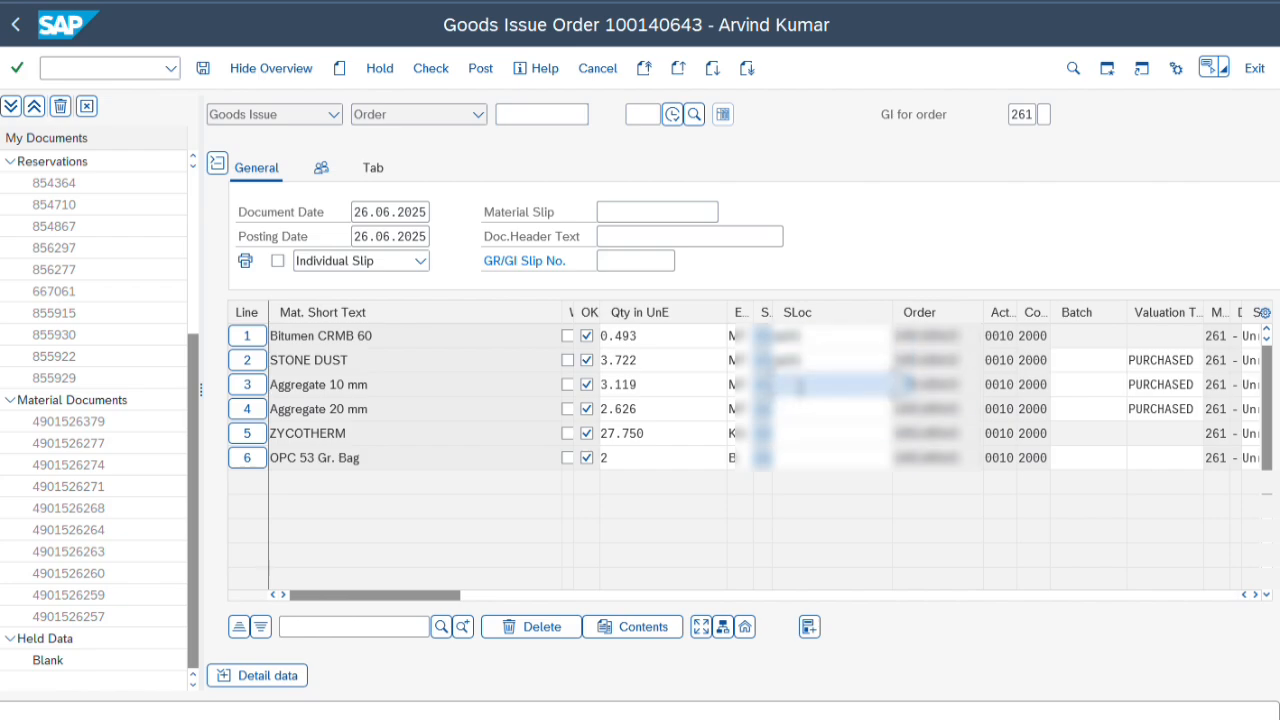
click(801, 436)
click(797, 413)
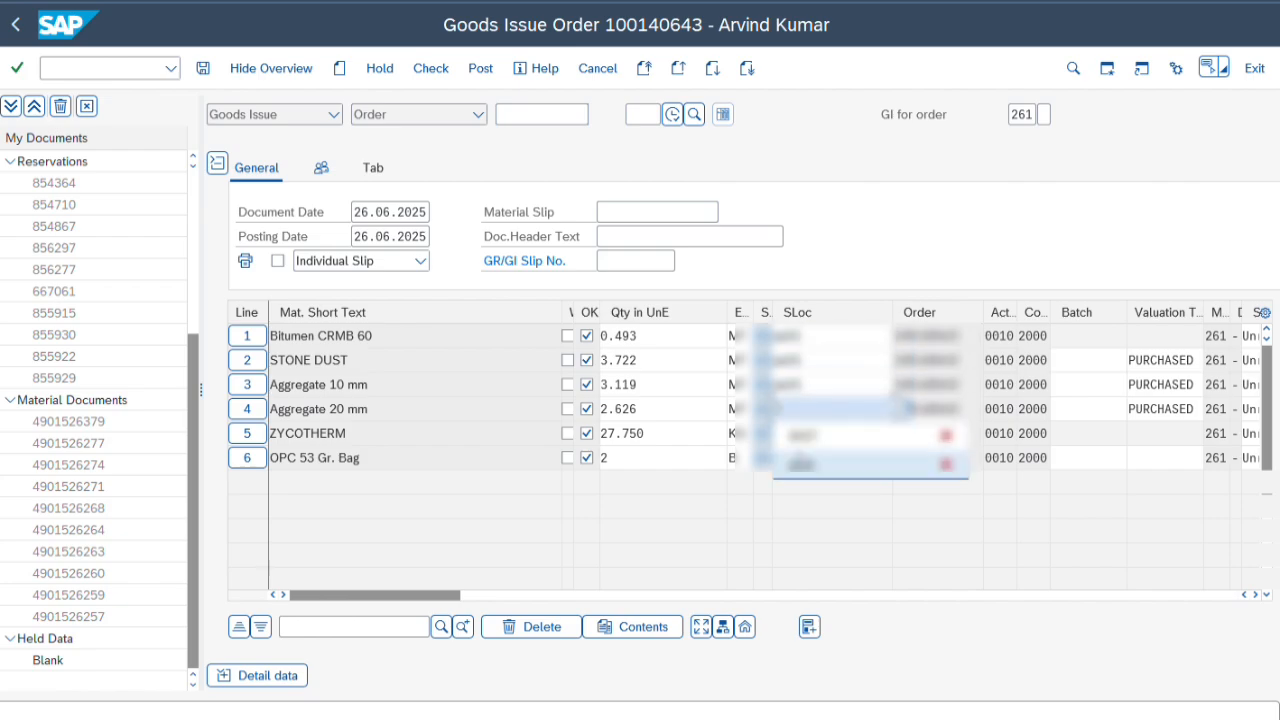
click(802, 461)
click(802, 436)
click(800, 489)
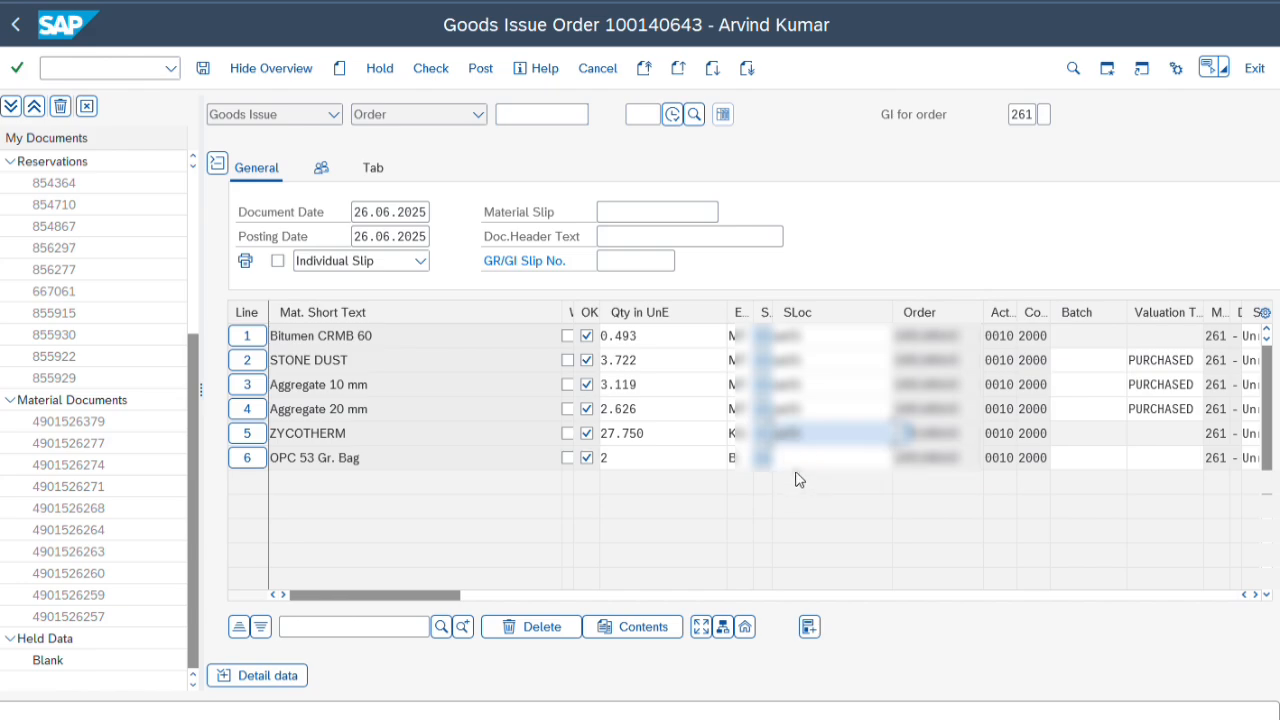
click(797, 458)
click(801, 512)
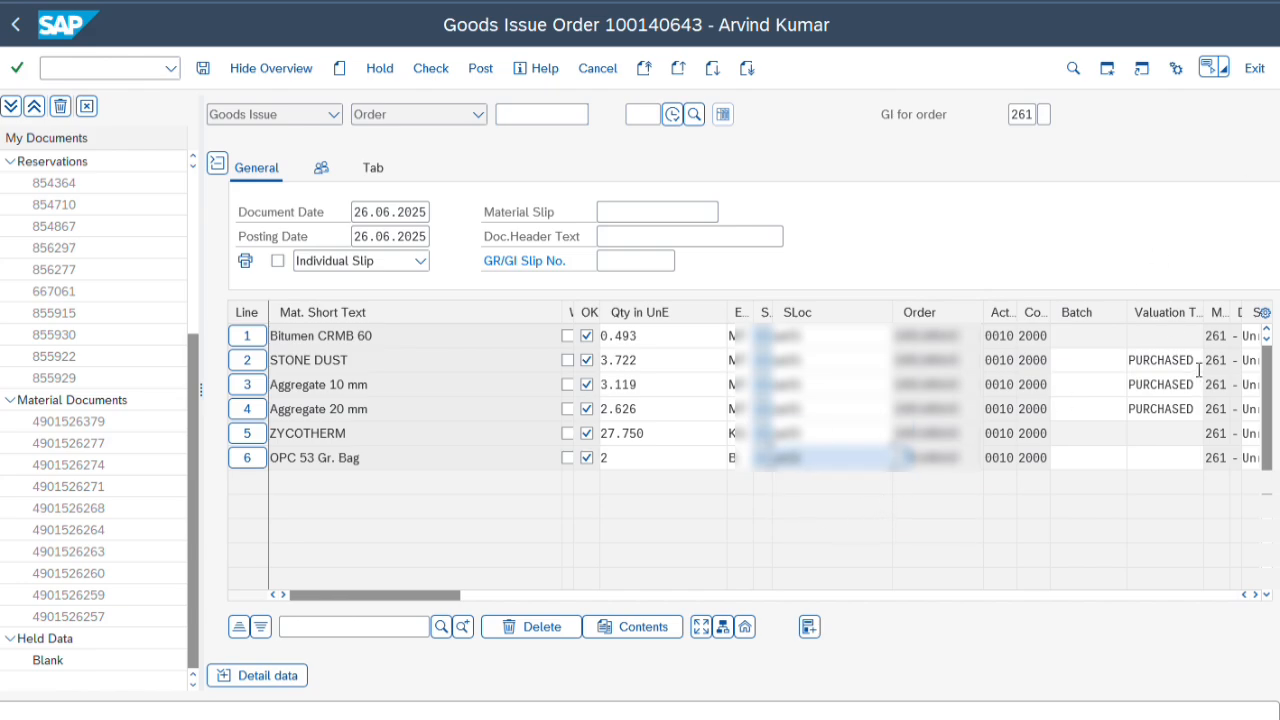
Copy the valuation type PURCHASED into the batch of the STONE DUST, Aggregate 10 mm and Aggregate 20 mm lines
drag(1197, 362, 1127, 361)
click(1102, 364)
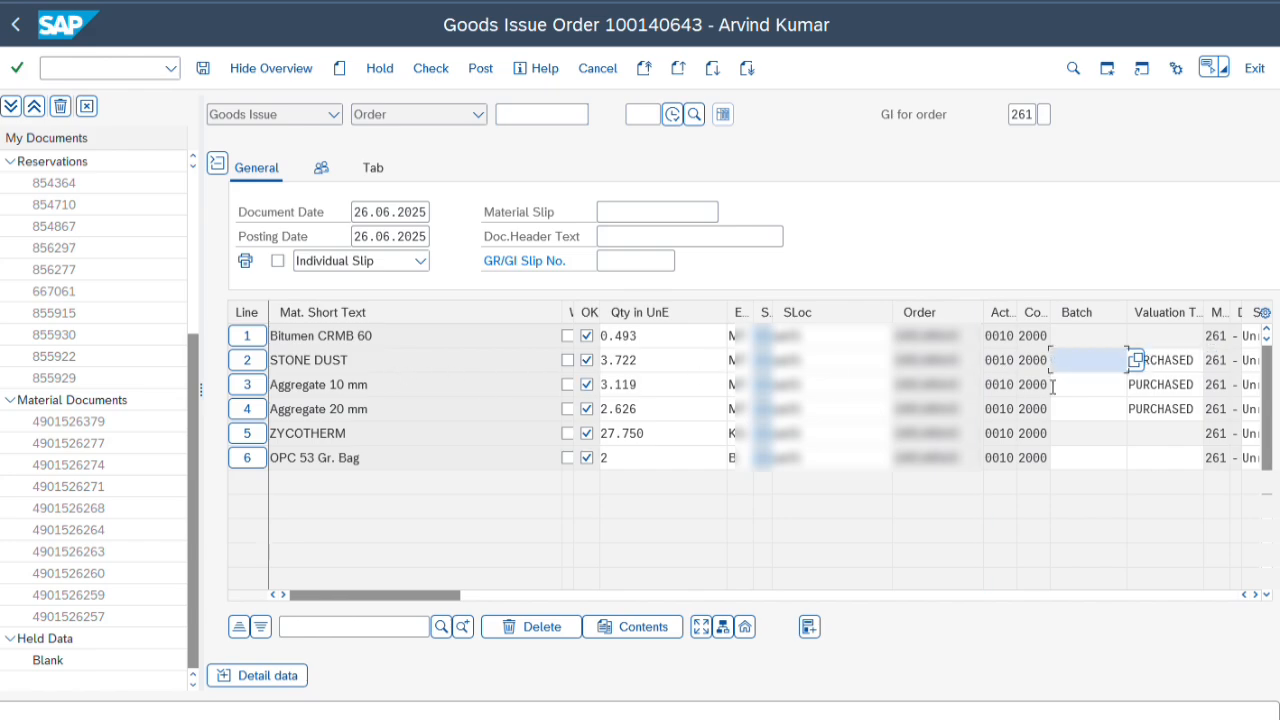
drag(1194, 369, 1116, 371)
key(ctrl+c)
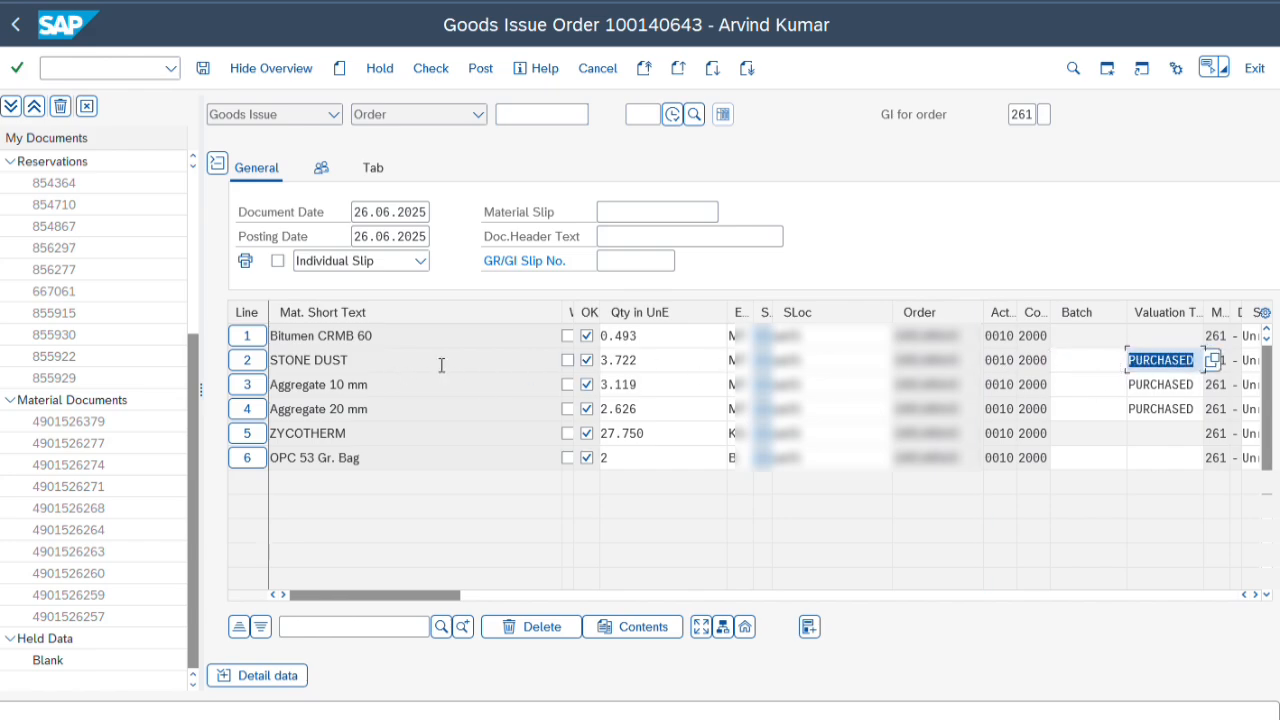
click(690, 322)
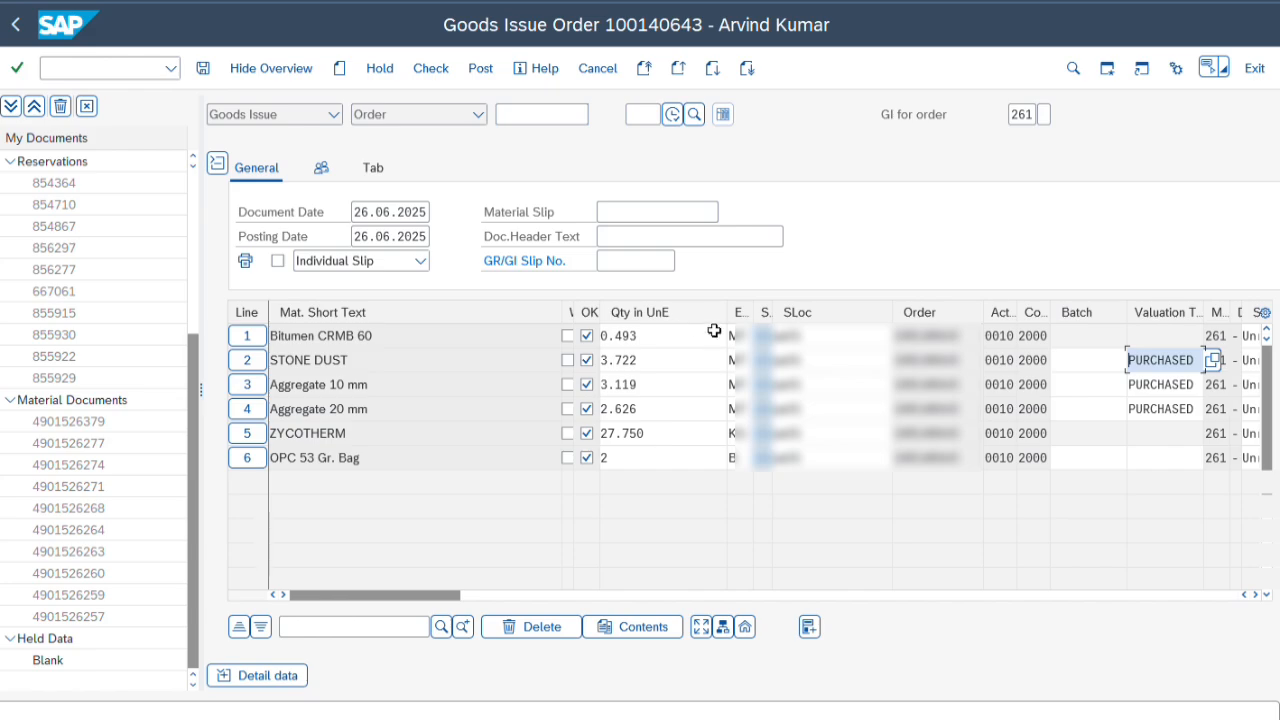
click(1108, 356)
key(ctrl+v)
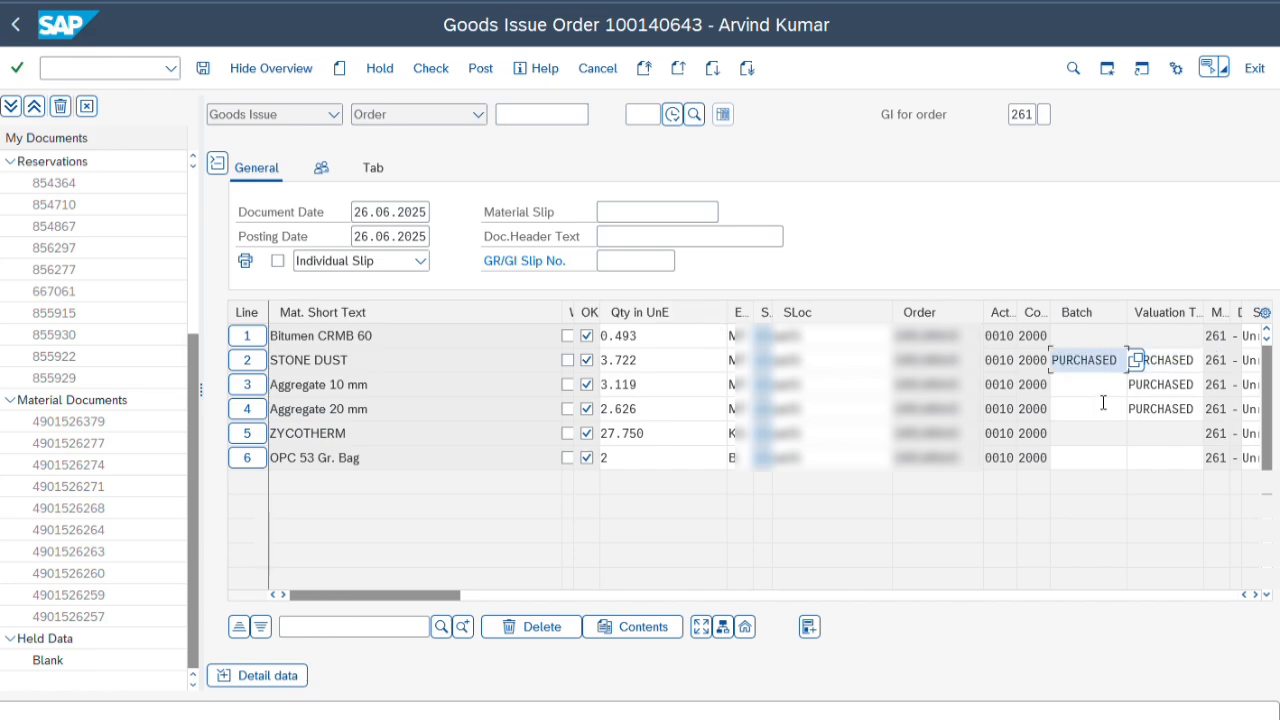
click(1104, 385)
key(ctrl+v)
click(1096, 409)
key(ctrl+v)
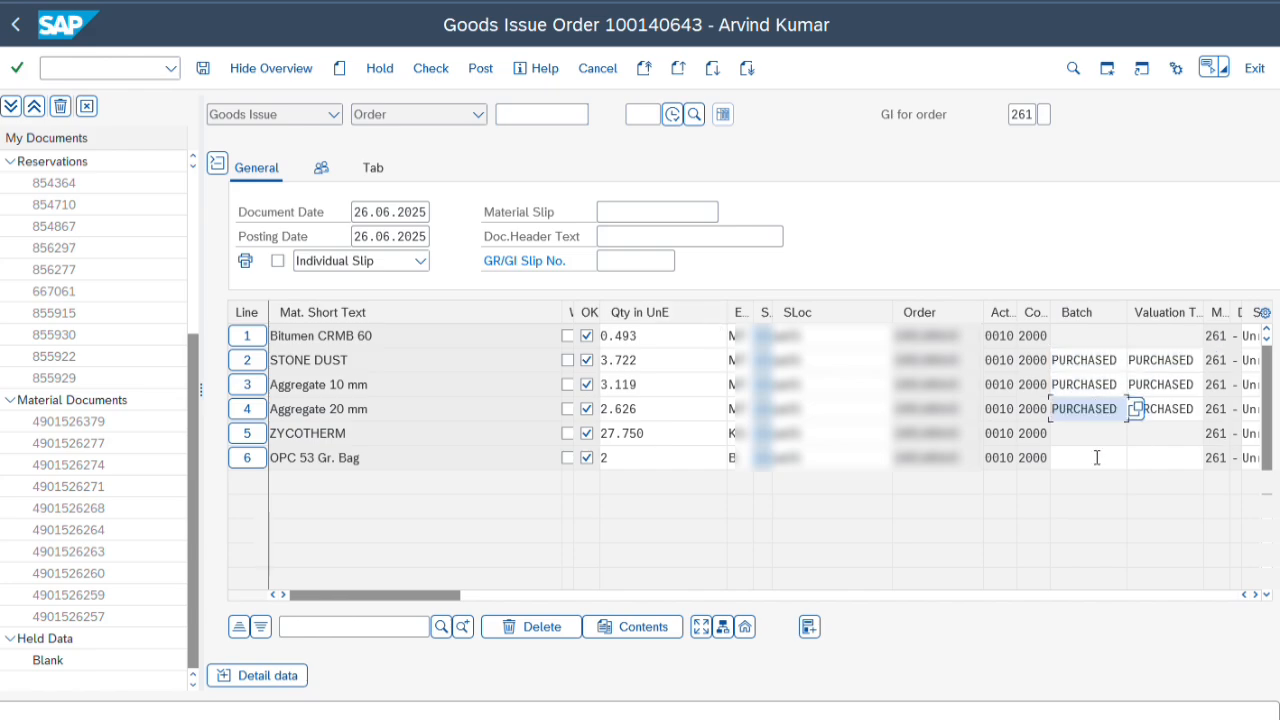
click(1097, 457)
click(250, 458)
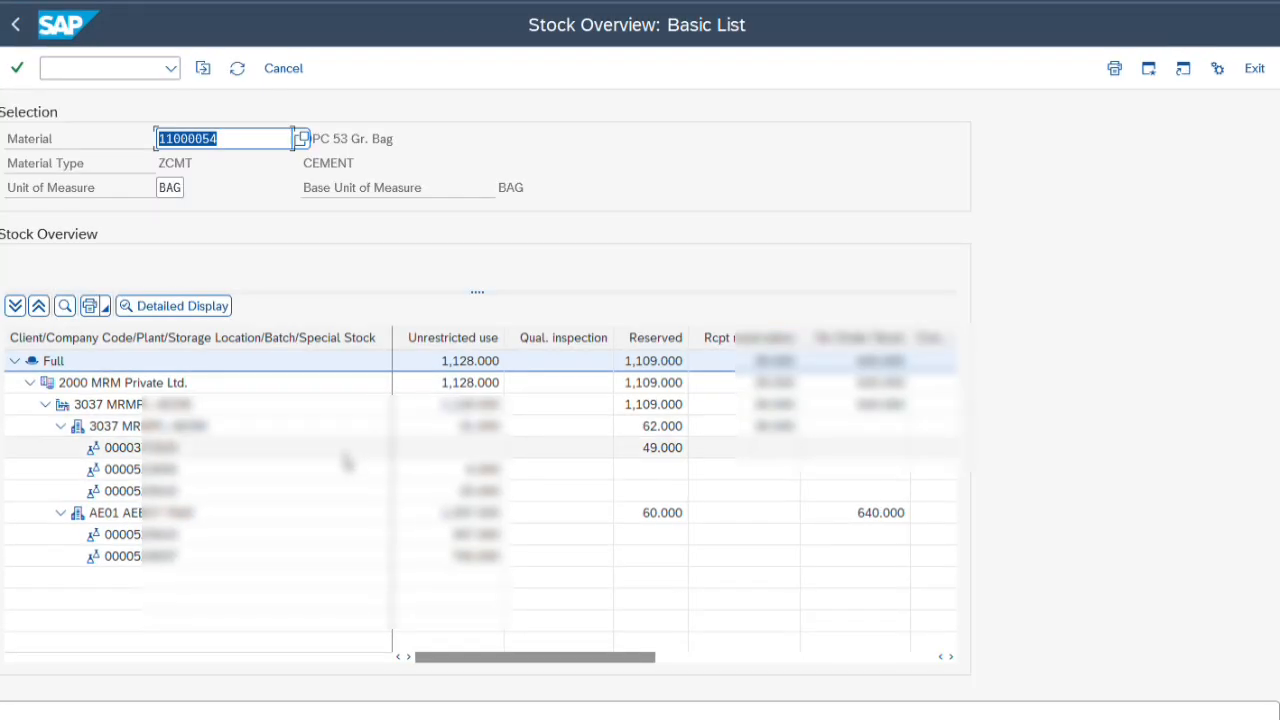
click(150, 536)
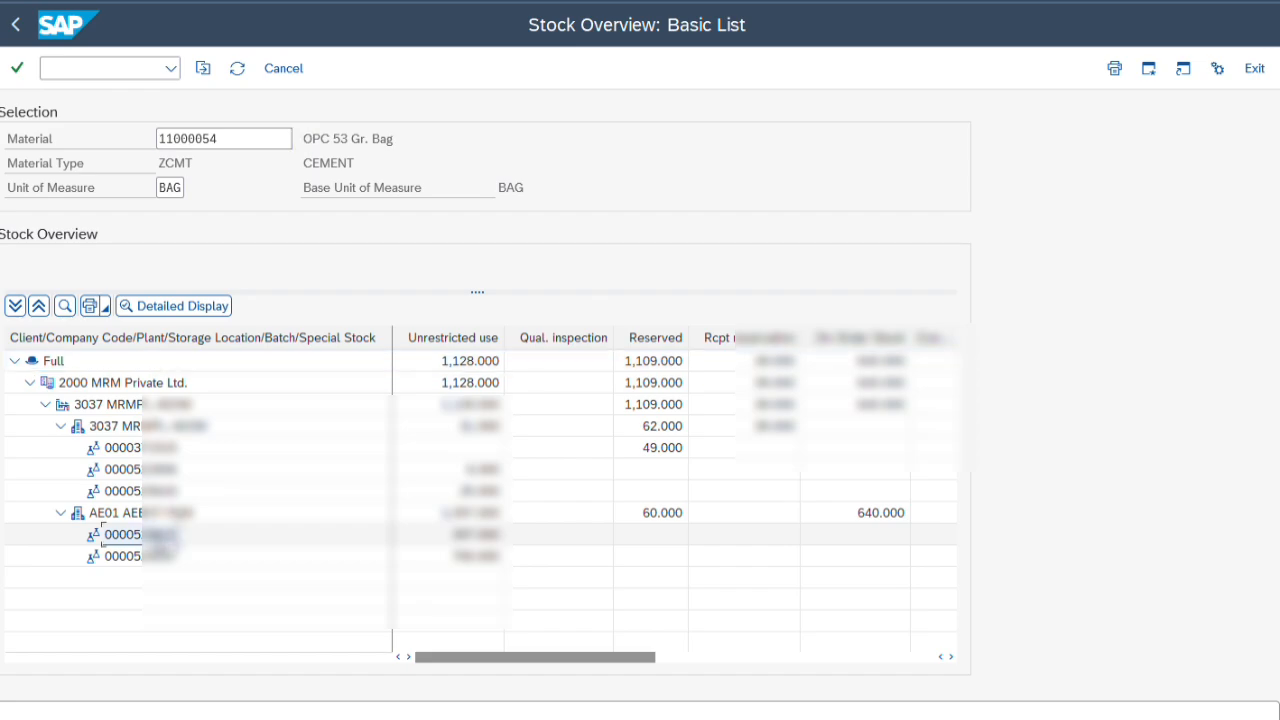
click(16, 24)
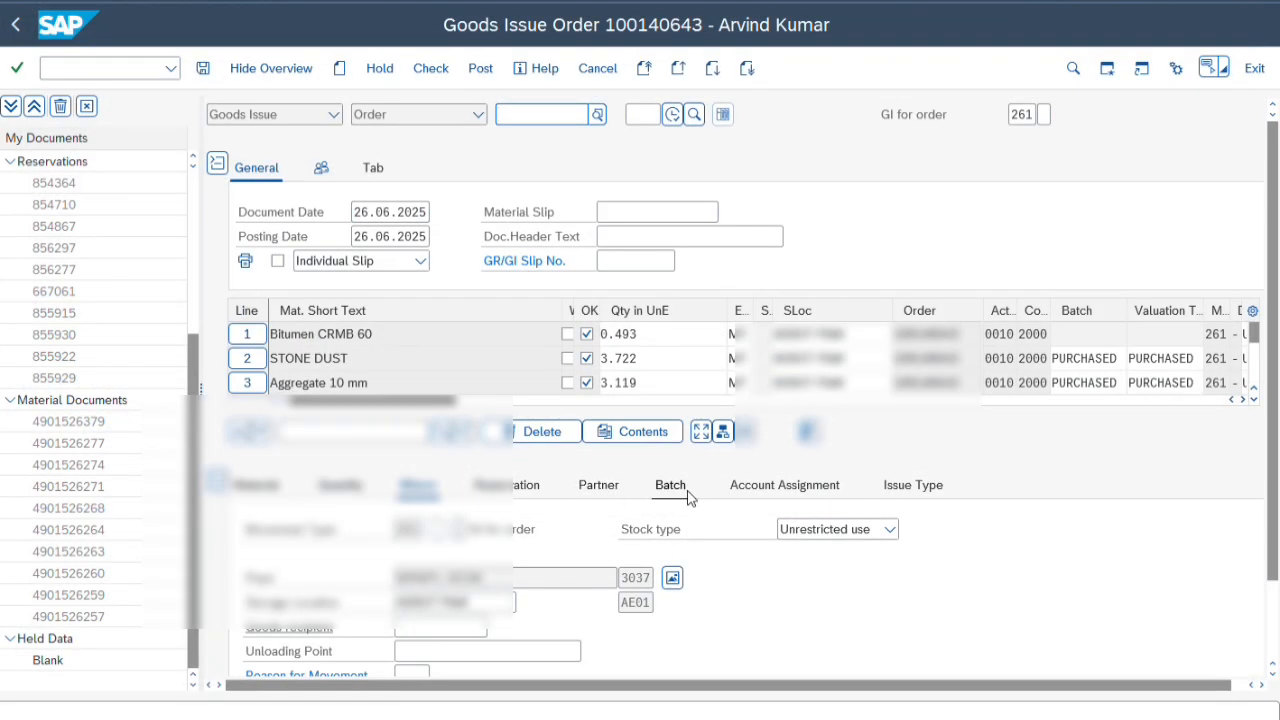
click(670, 485)
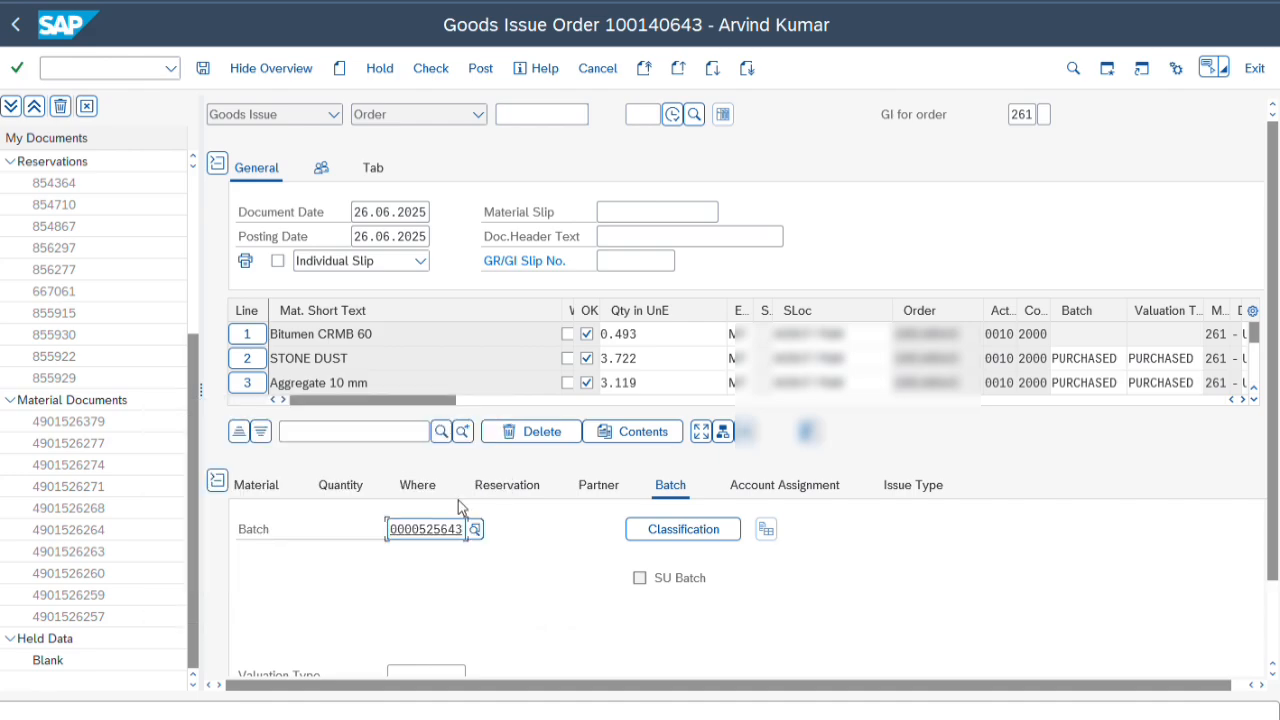
Set both the document date and the posting date to 25.06.2025
drag(352, 212, 428, 212)
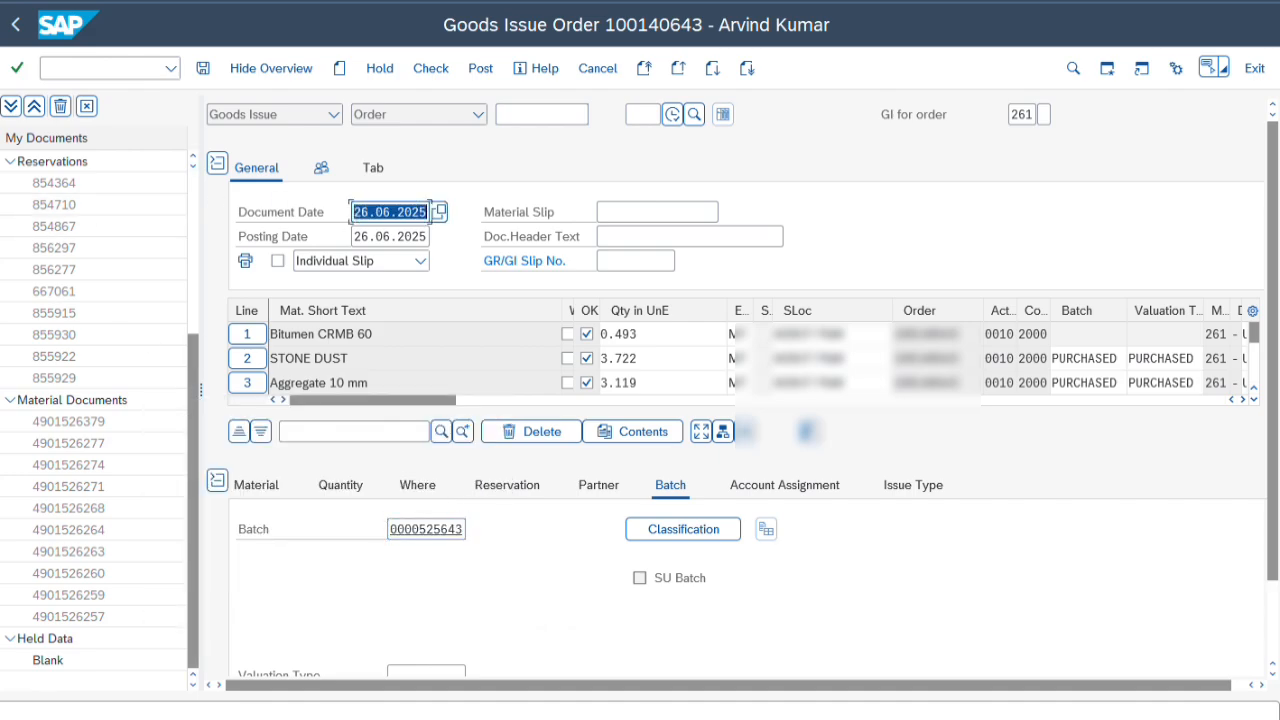
text(25.06.20)
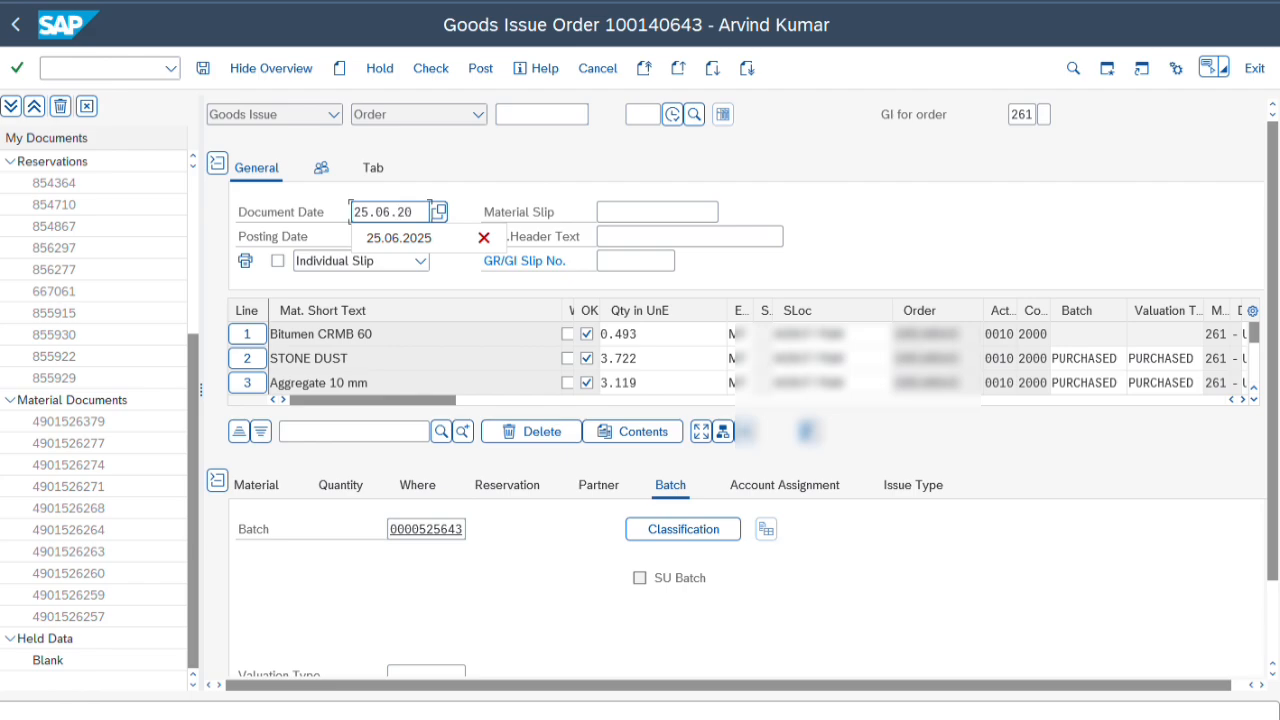
text(25)
key(Tab)
key(Tab)
text(25.0)
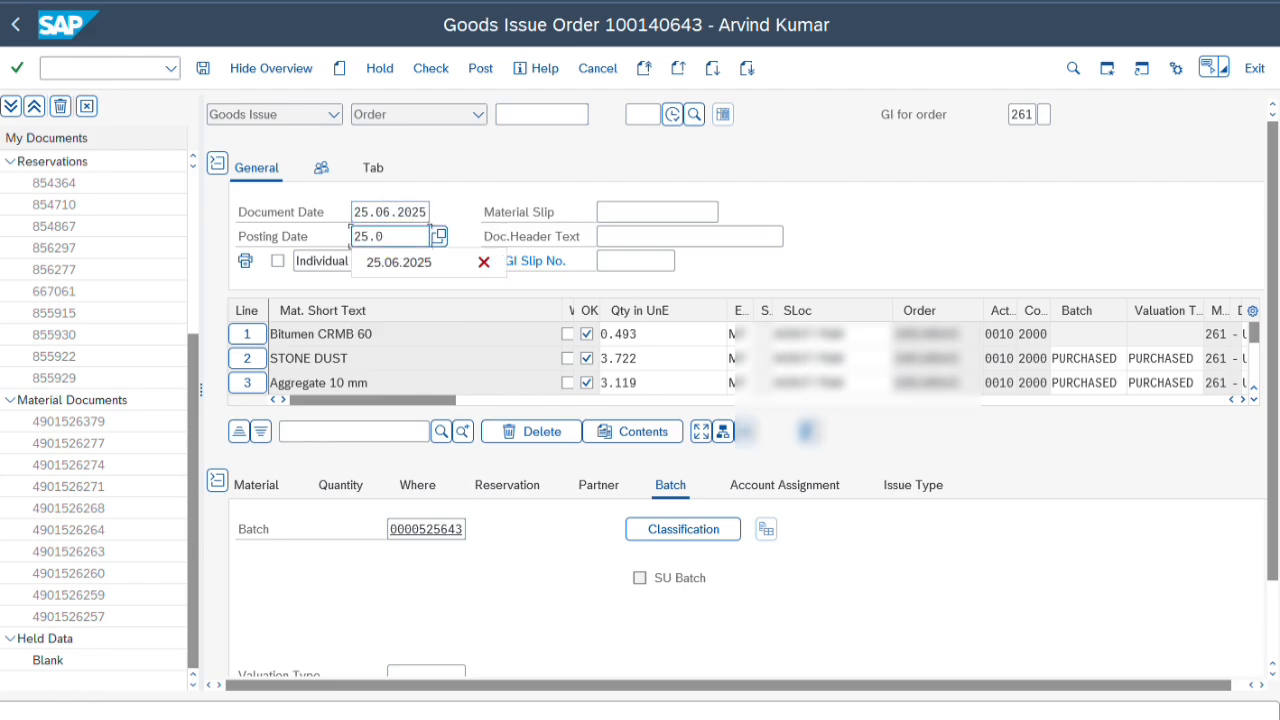
text(6.2025)
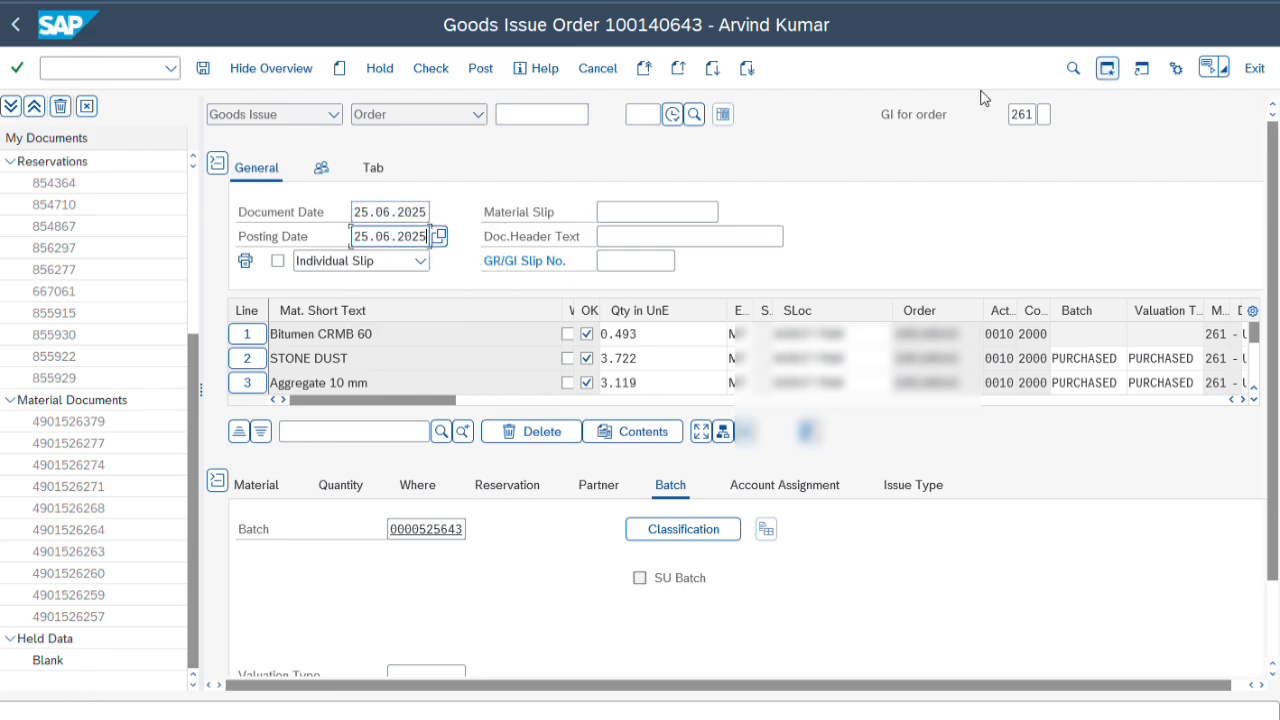
Fill the material slip with the order number, the header text with MATERIAL ISSUE HM PLANT and the GR/GI slip number with JUNE-25
click(650, 213)
click(649, 236)
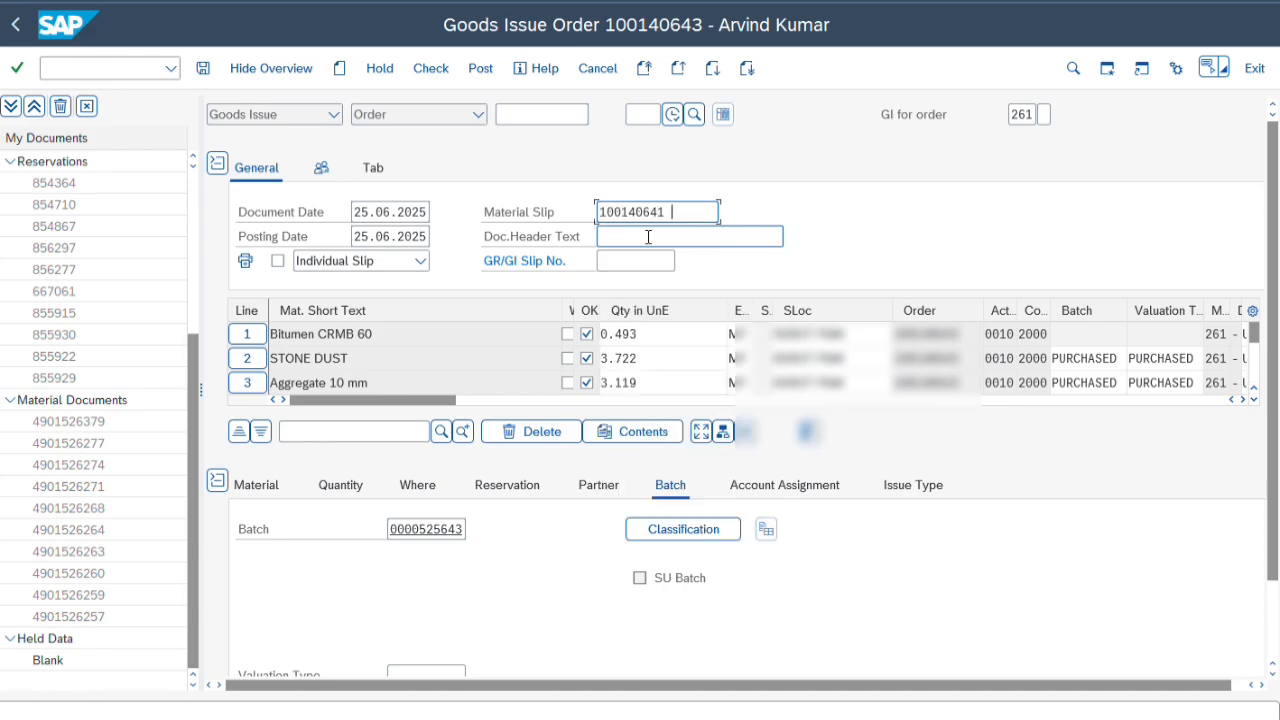
click(651, 237)
click(665, 263)
click(652, 262)
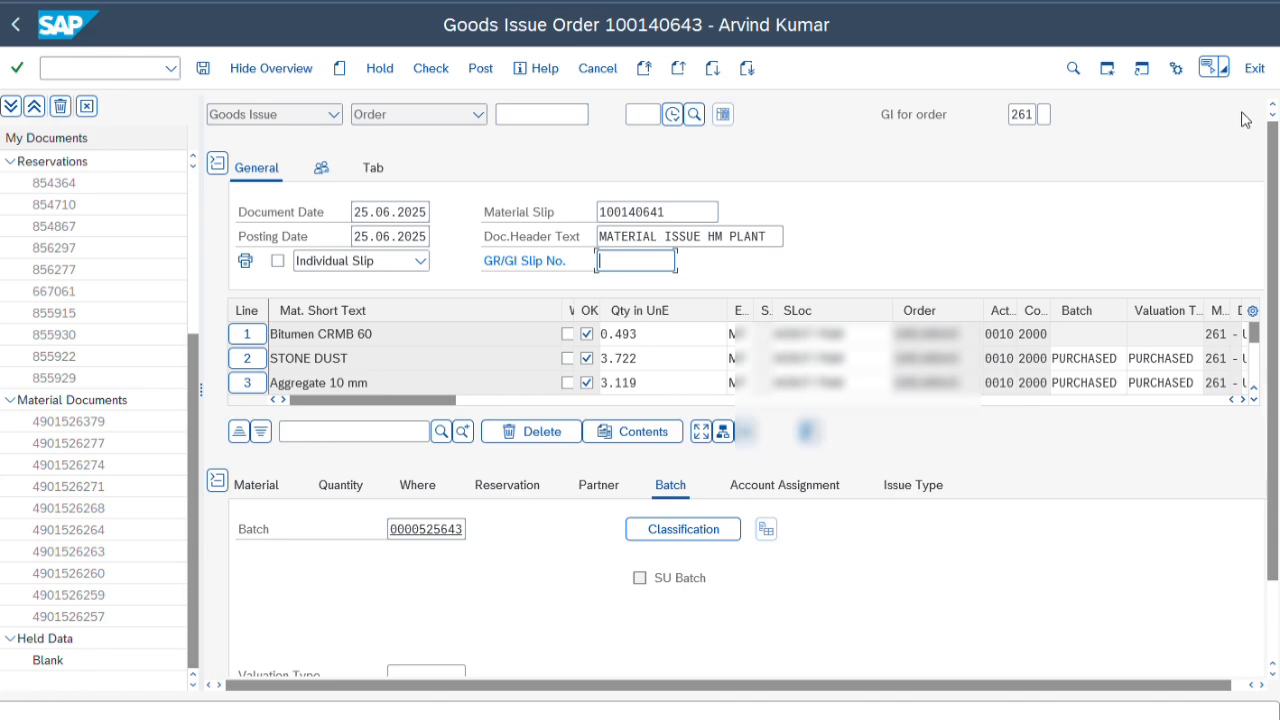
text(JU)
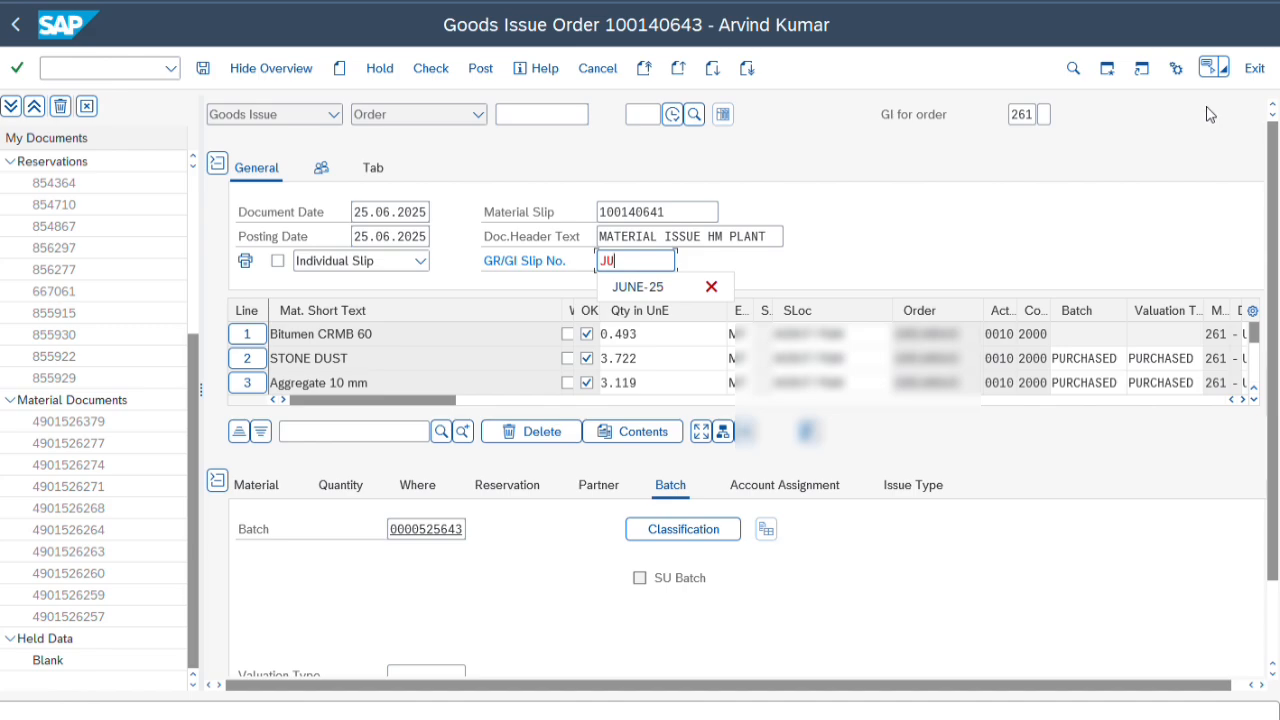
click(622, 288)
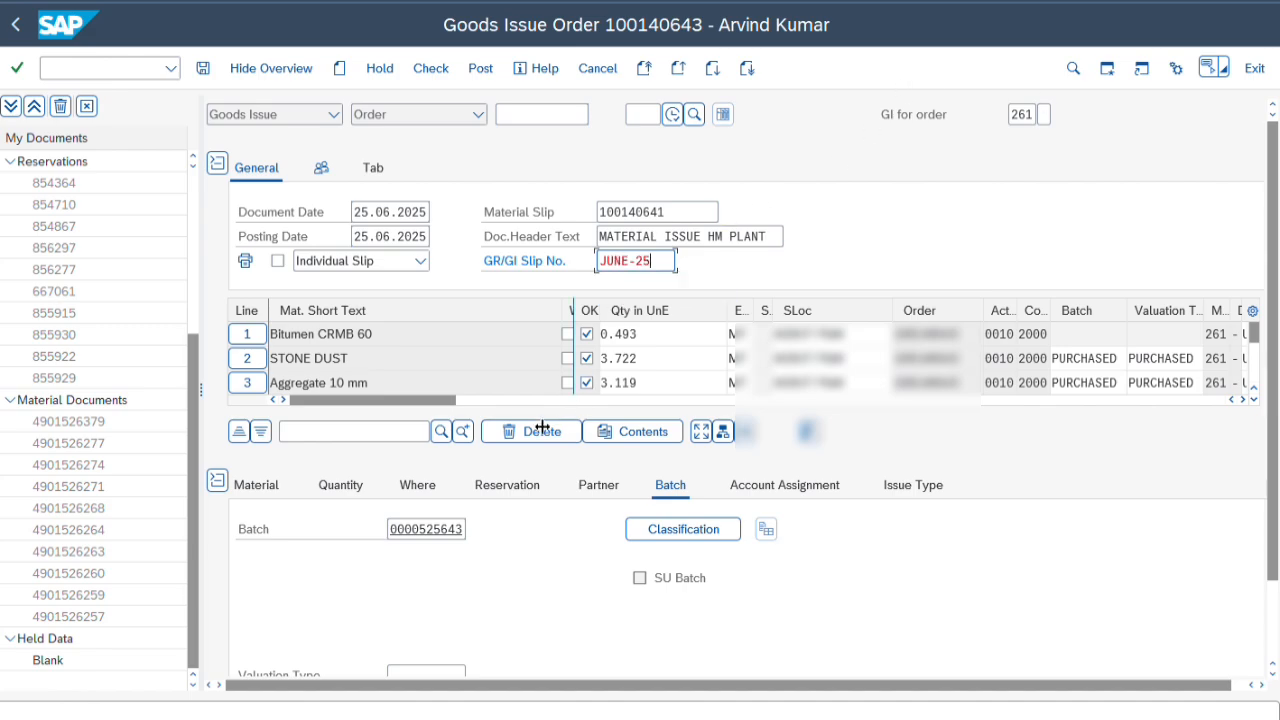
Enter the issue reason for movement on the Bitumen CRMB 60, STONE DUST and Aggregate 10 mm lines
click(217, 480)
click(243, 677)
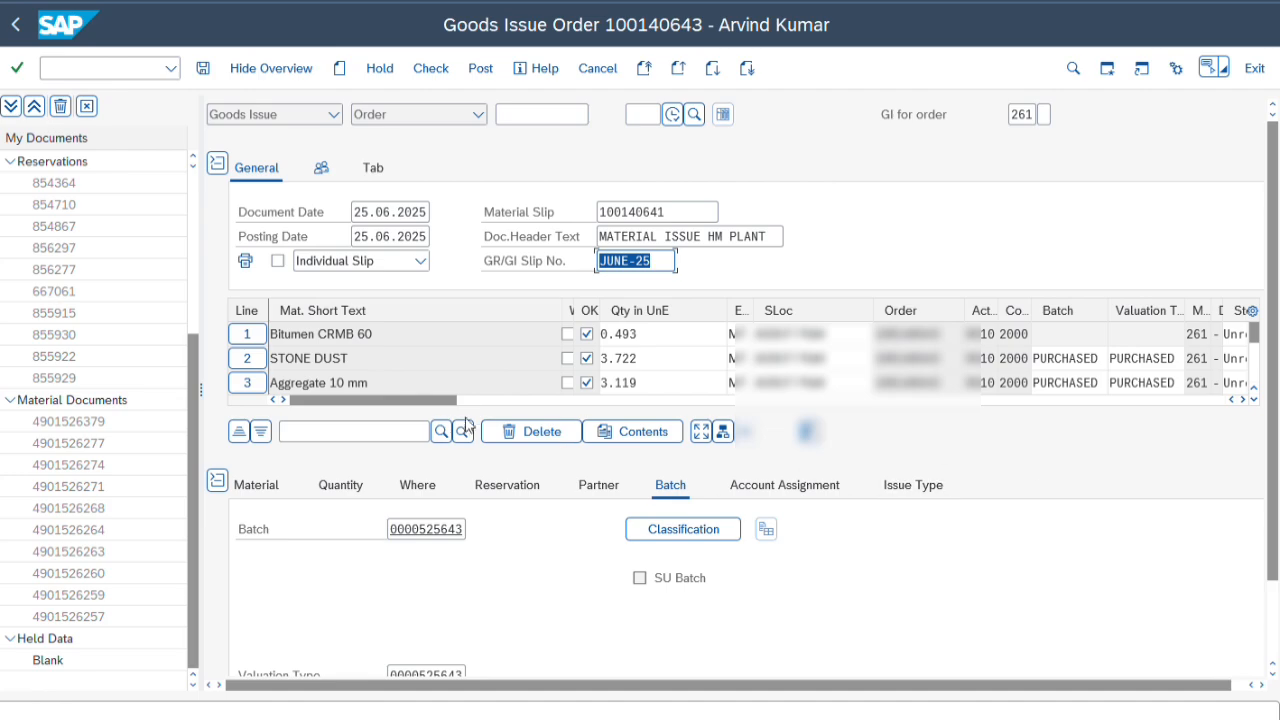
drag(430, 401, 932, 437)
click(913, 334)
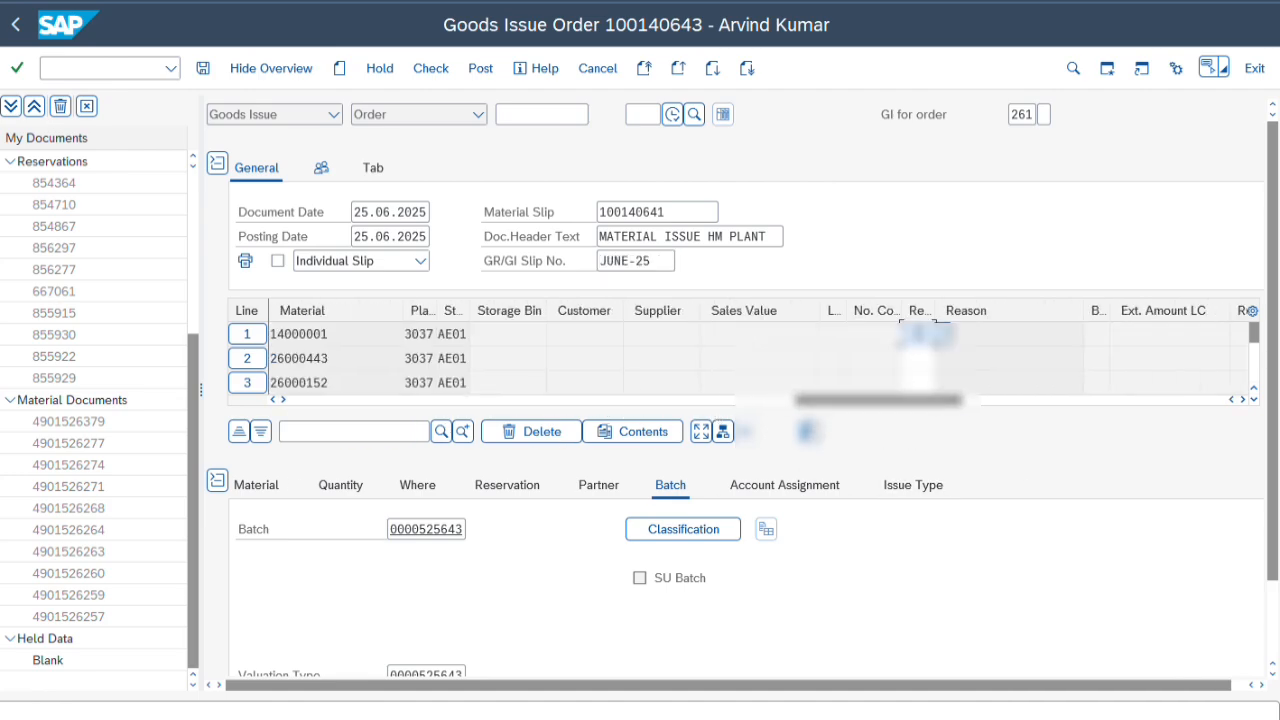
click(925, 357)
click(926, 358)
click(926, 385)
click(926, 384)
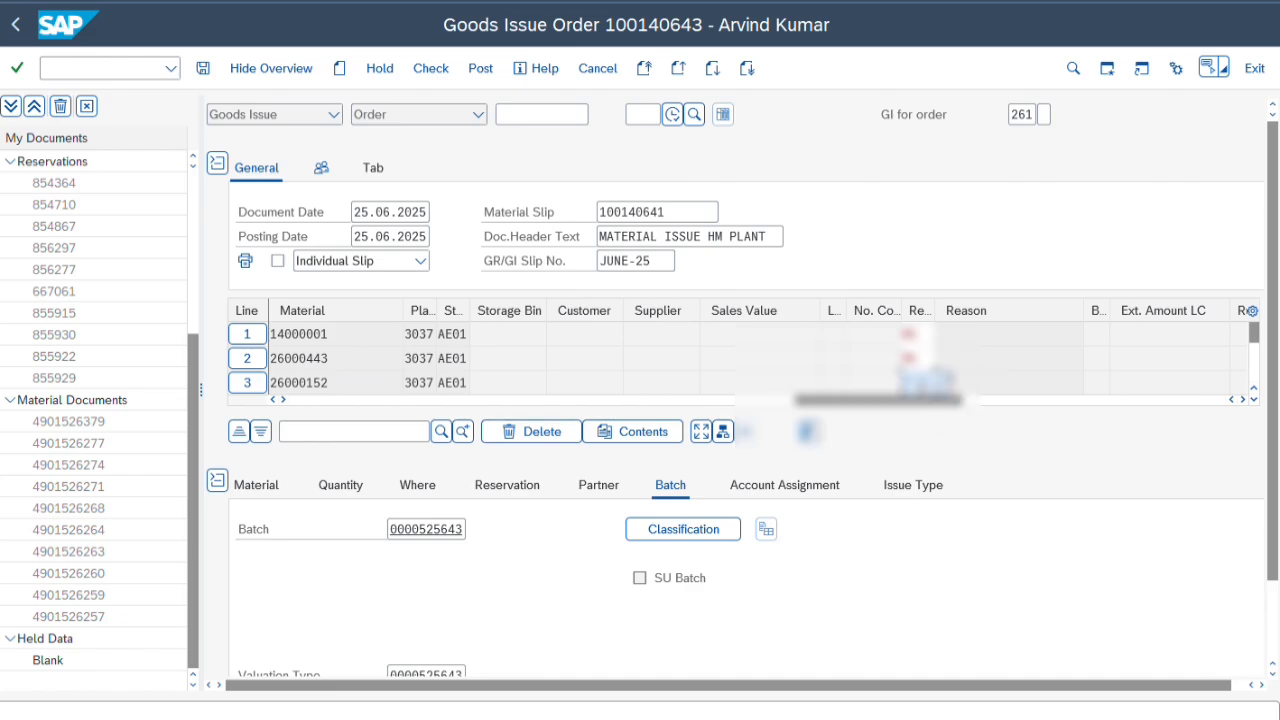
click(925, 412)
Collapse the item details and enter the issue reason for movement on the Aggregate 20 mm, ZYCOTHERM and OPC 53 Gr. Bag lines
click(217, 481)
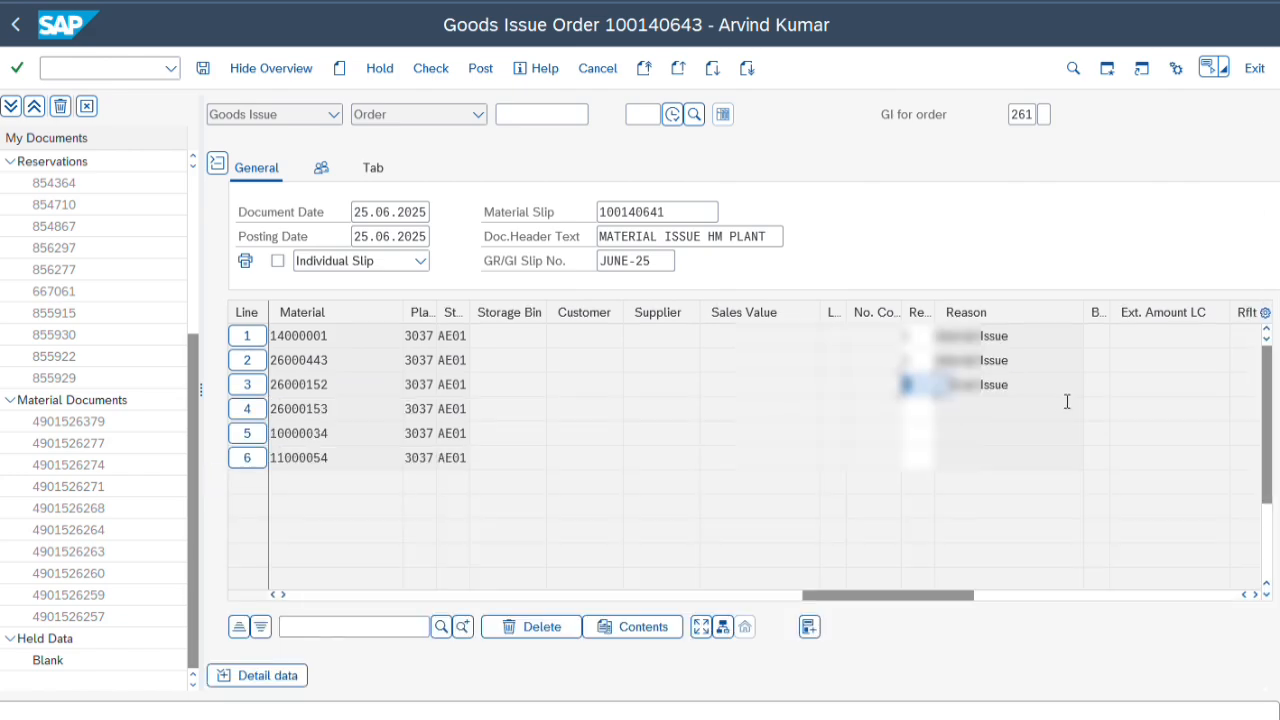
click(917, 411)
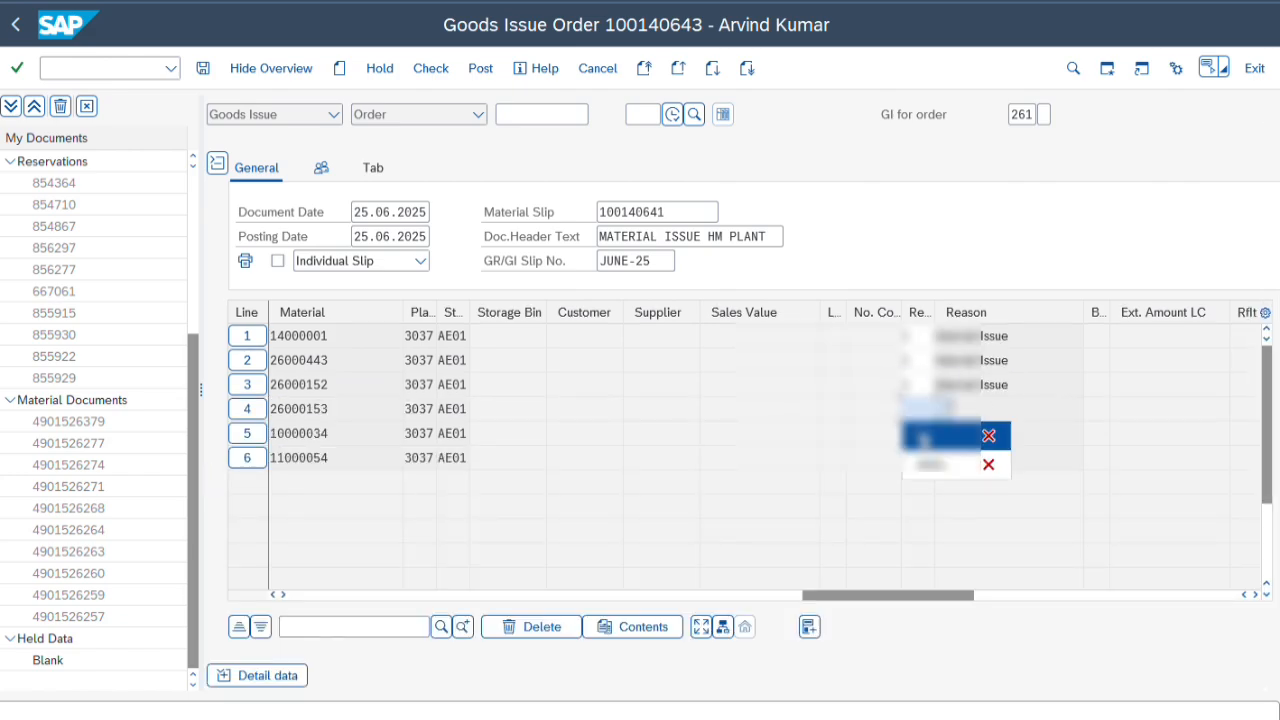
click(922, 435)
click(922, 435)
click(923, 459)
click(923, 459)
click(918, 488)
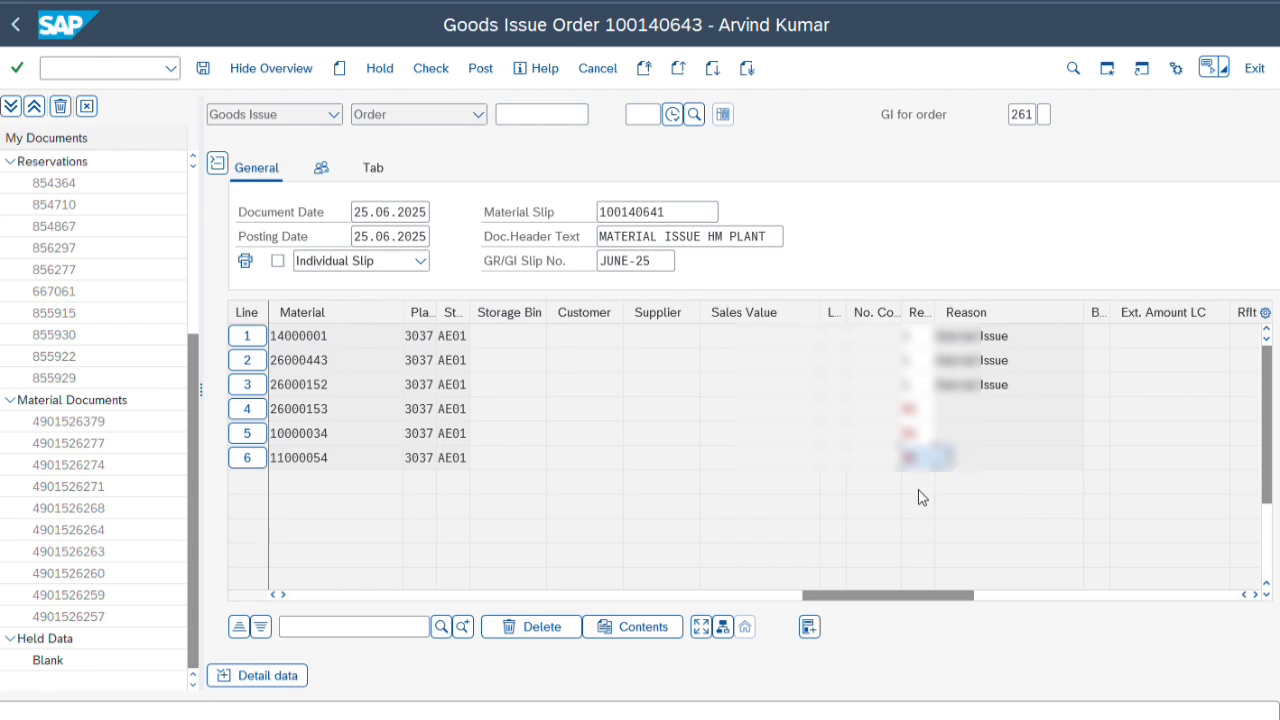
key(Return)
Reopen the item details, check the goods issue document for the second order and close the message log
drag(888, 597, 322, 572)
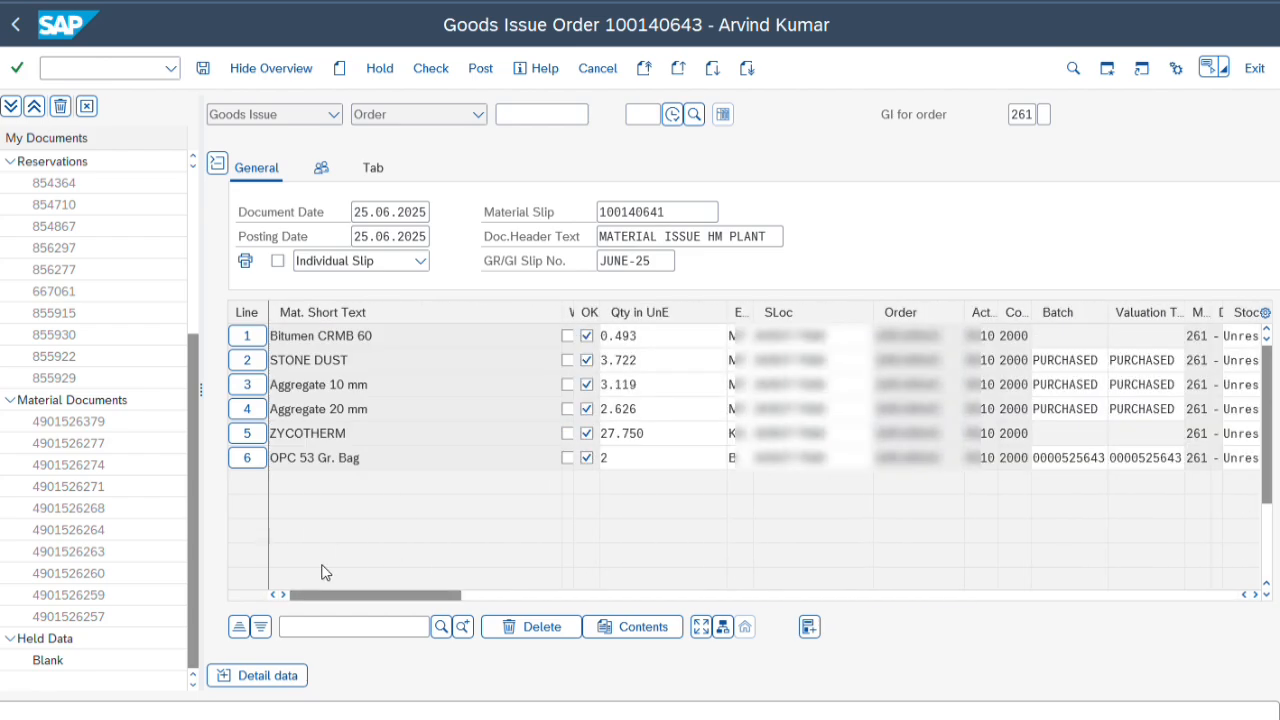
click(228, 676)
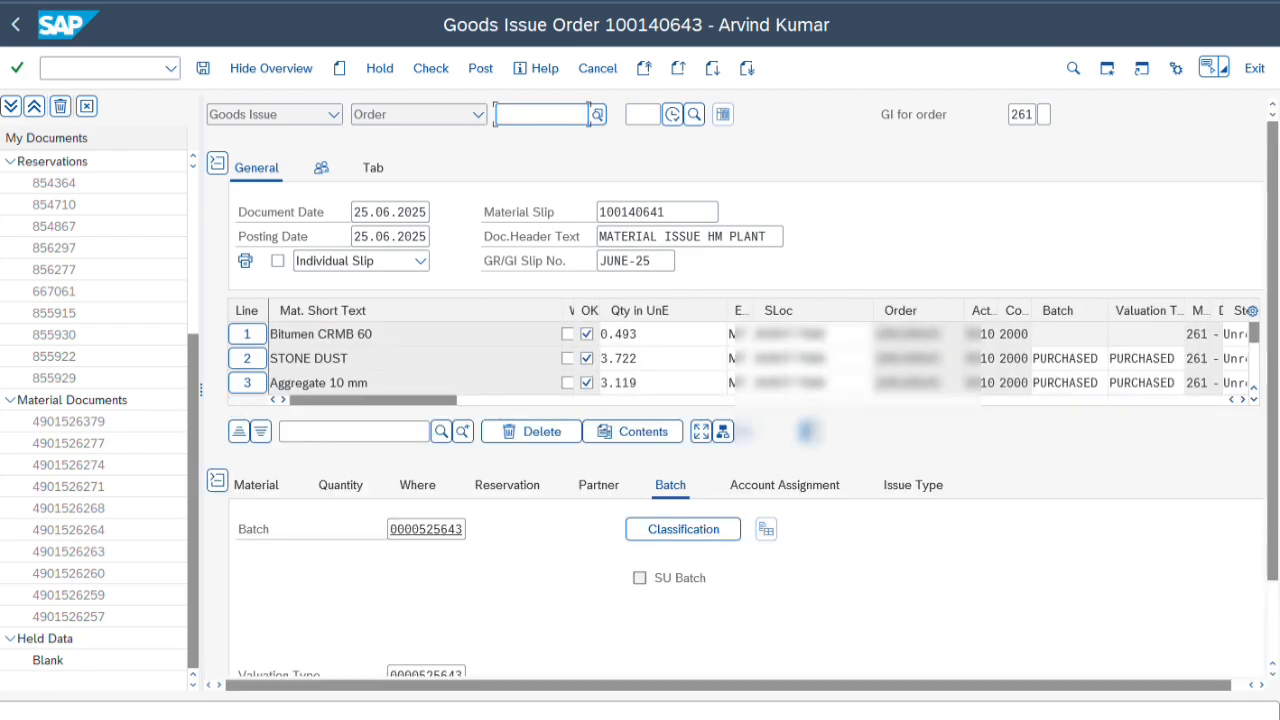
click(447, 70)
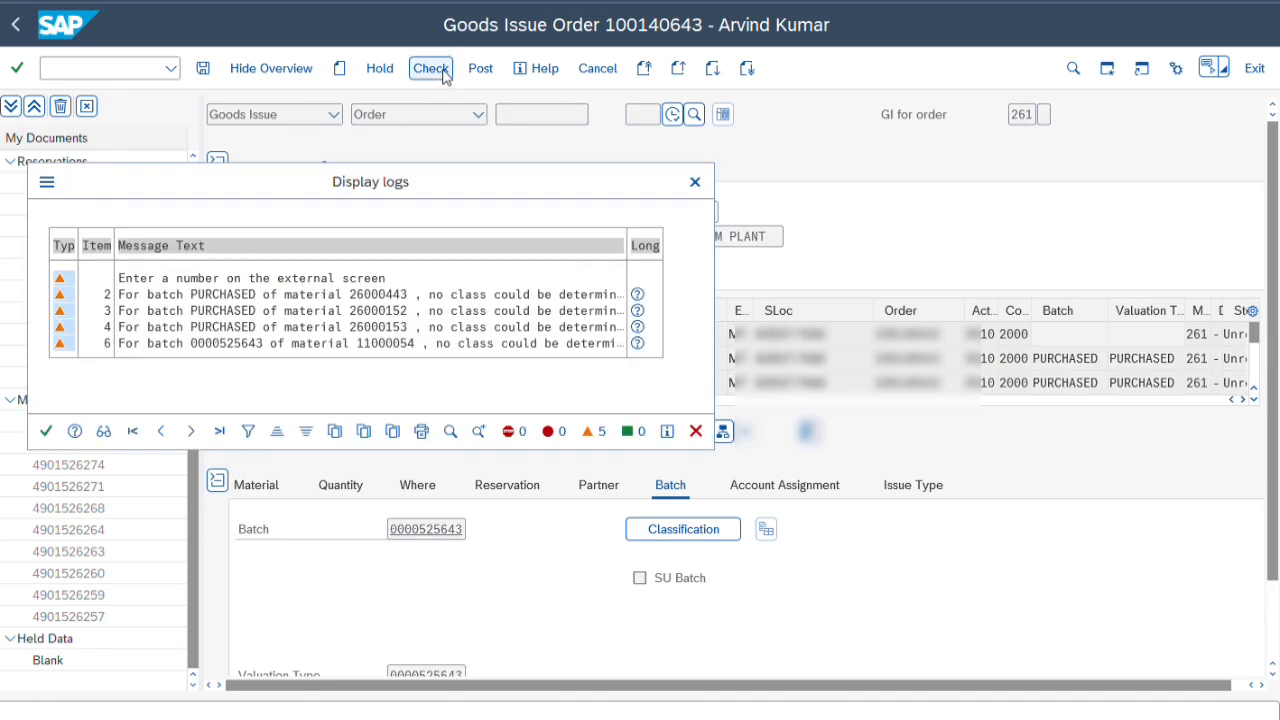
click(46, 431)
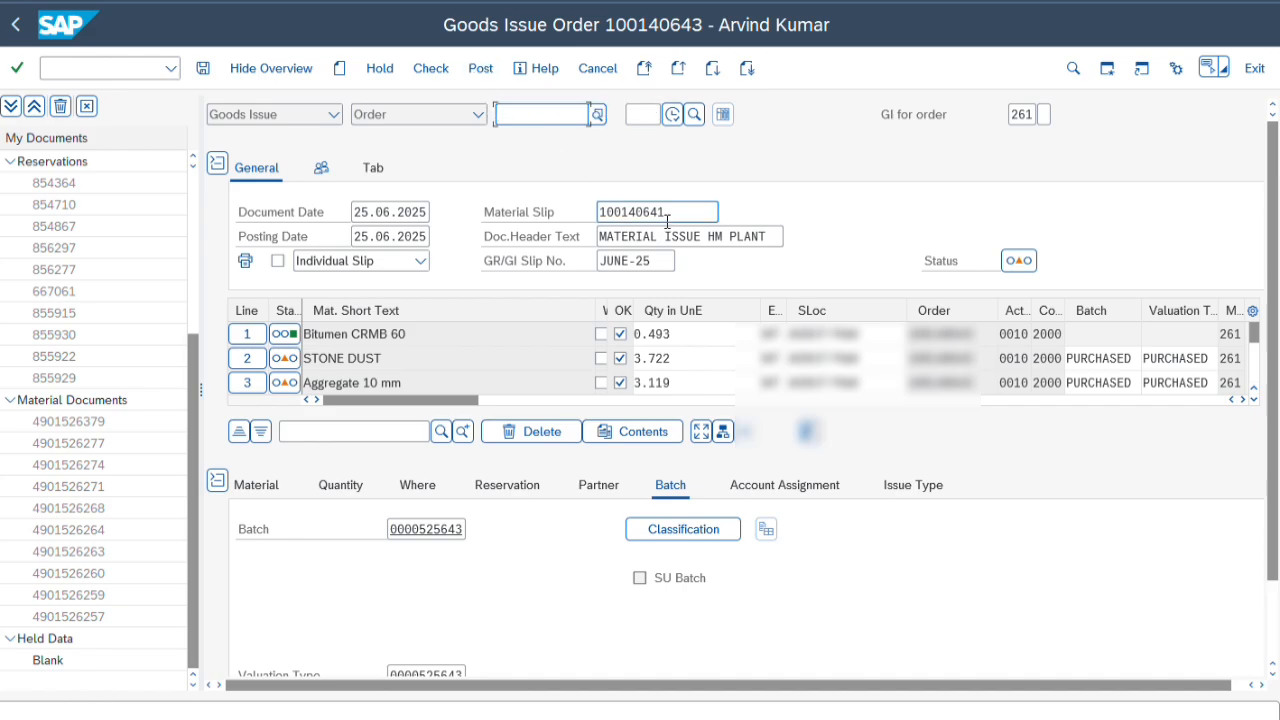
Replace the material slip with the second order's number copied from cell R3 in Excel, and post the goods issue in SAP
drag(679, 215, 543, 215)
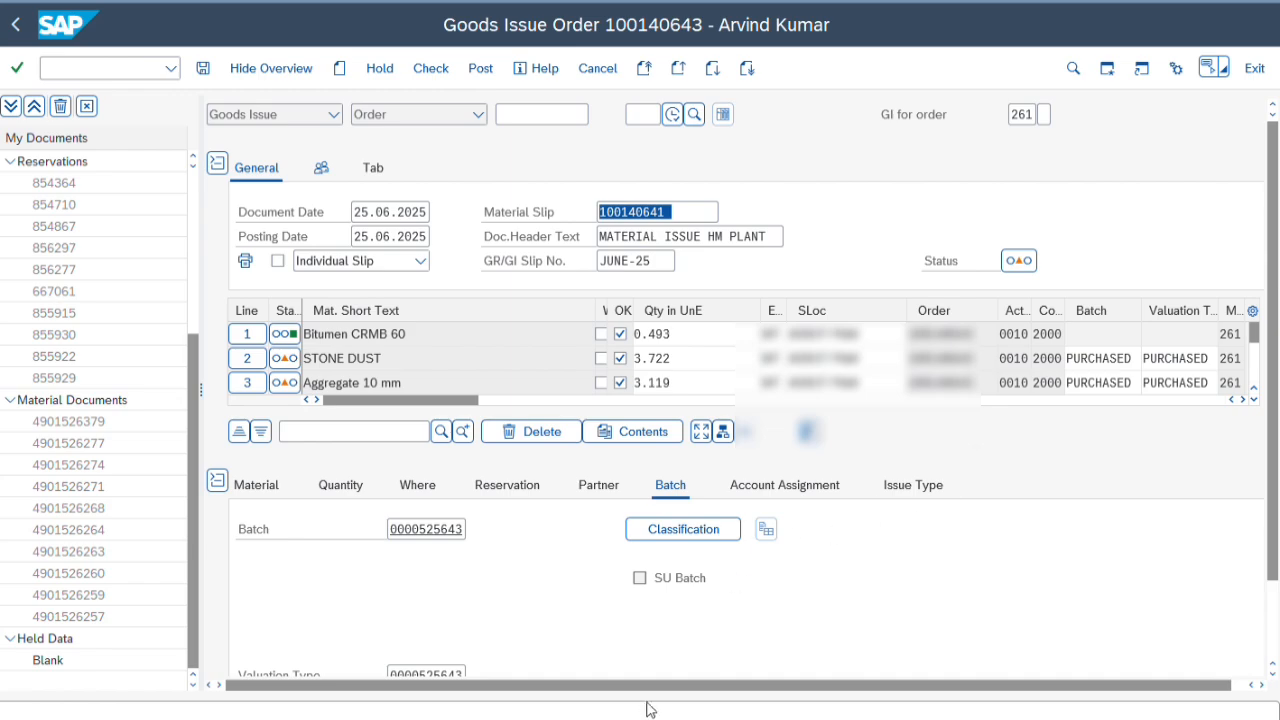
drag(620, 686, 1007, 666)
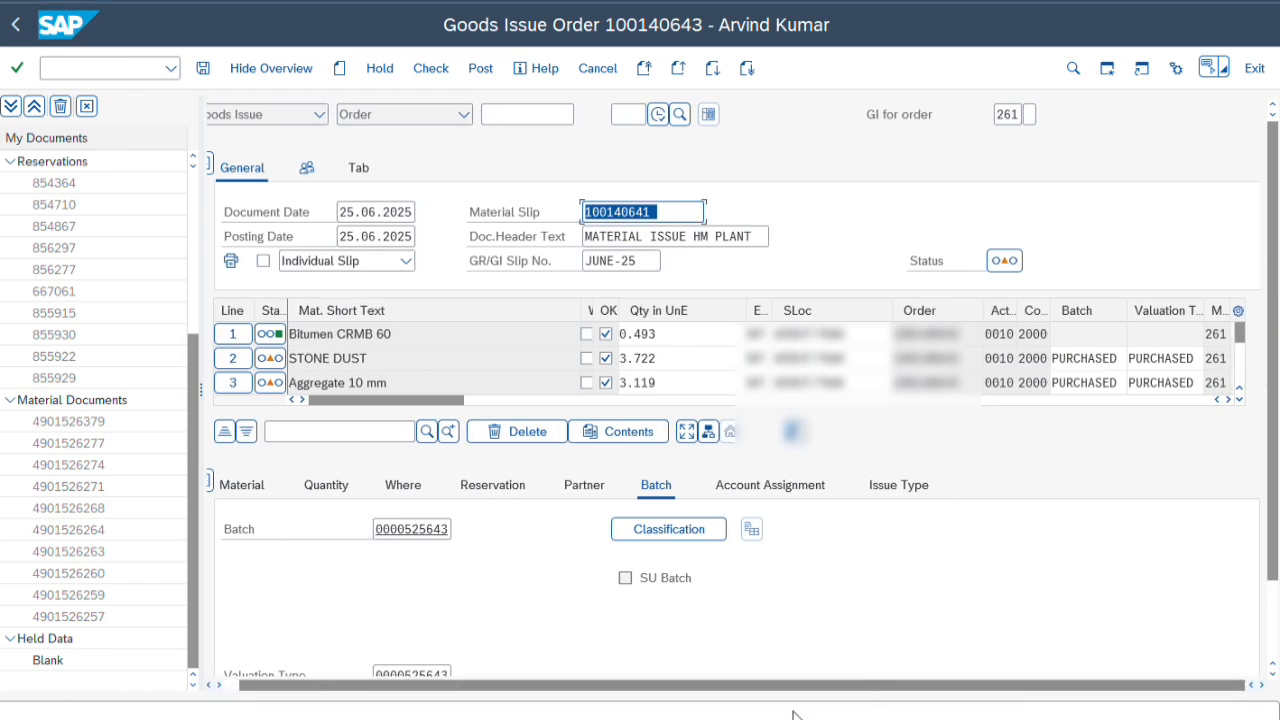
mouse_move(910, 718)
click(912, 650)
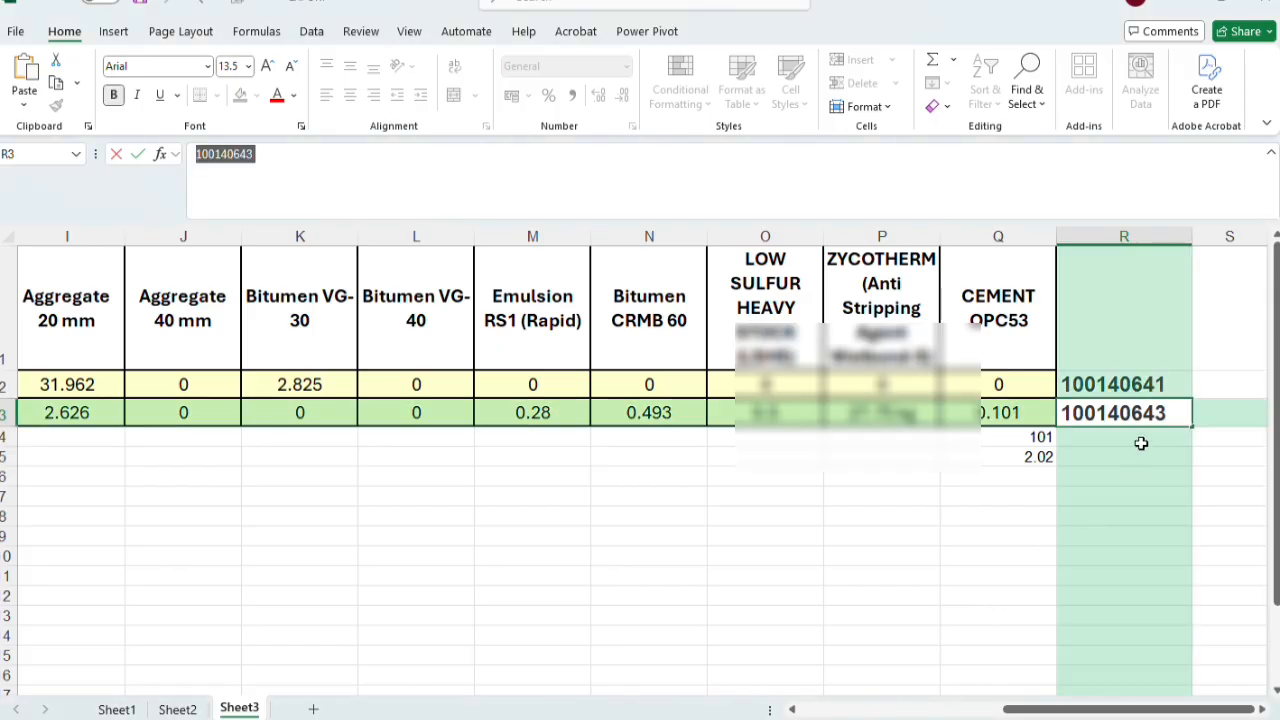
double_click(1174, 414)
drag(1174, 414, 1080, 435)
key(ctrl+c)
key(alt+Tab)
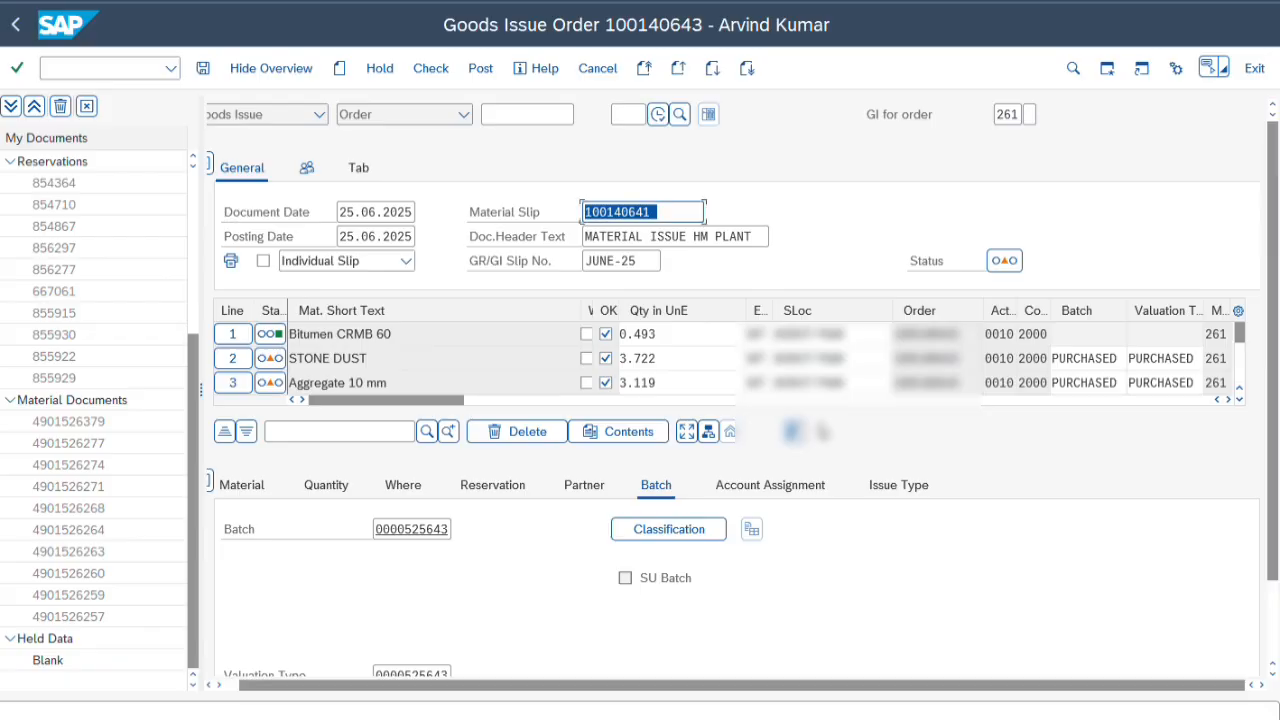
key(ctrl+v)
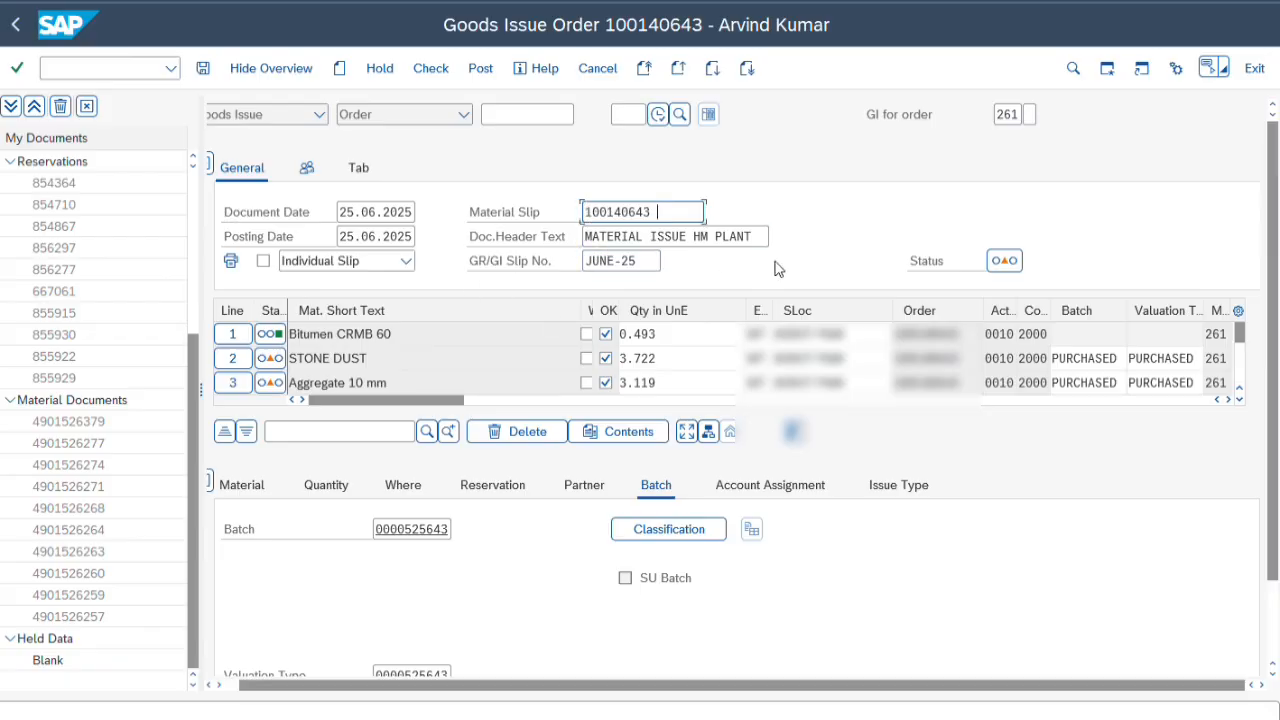
click(490, 72)
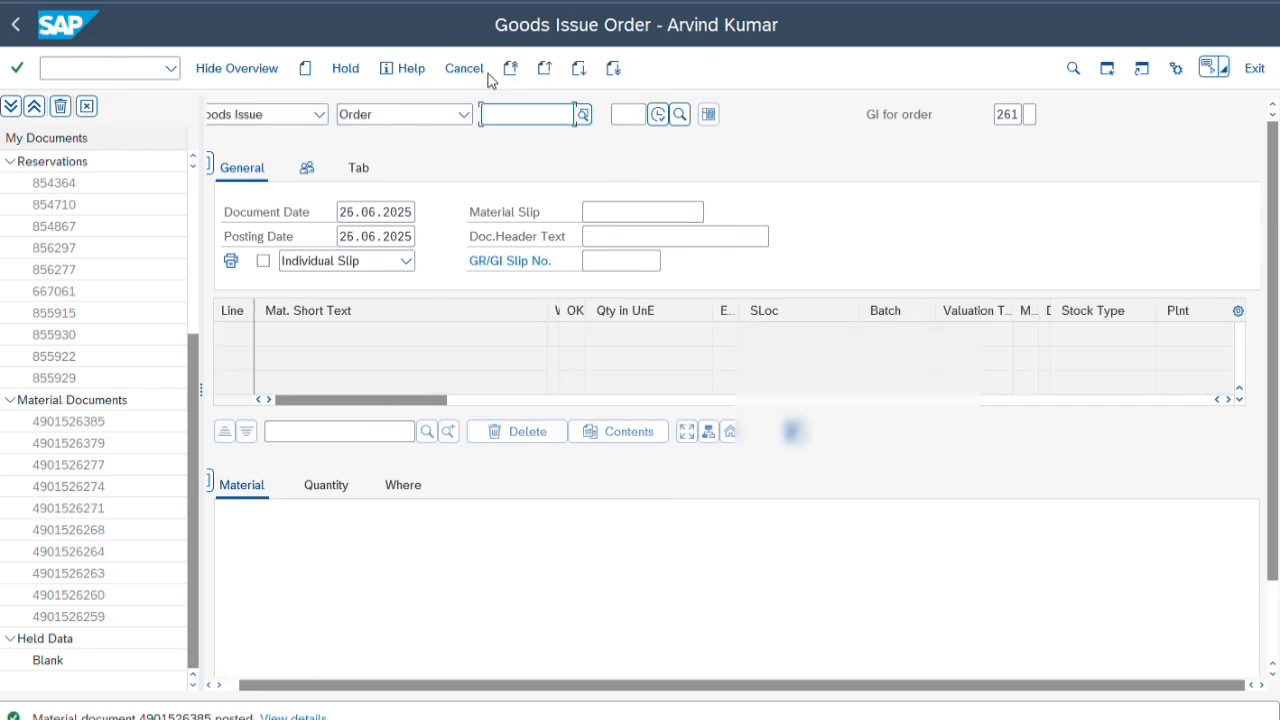